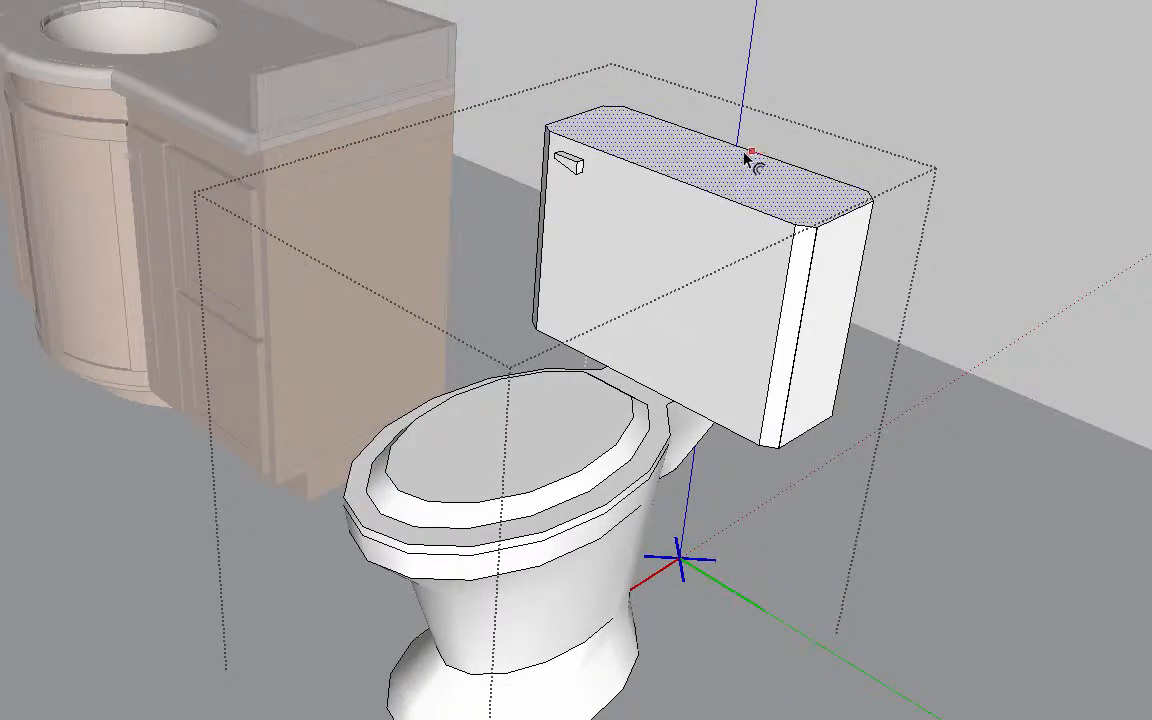
# - Offset the toilet tank's top face outward and extrude the resulting rim upward to form a lid
pyautogui.click(752, 156)
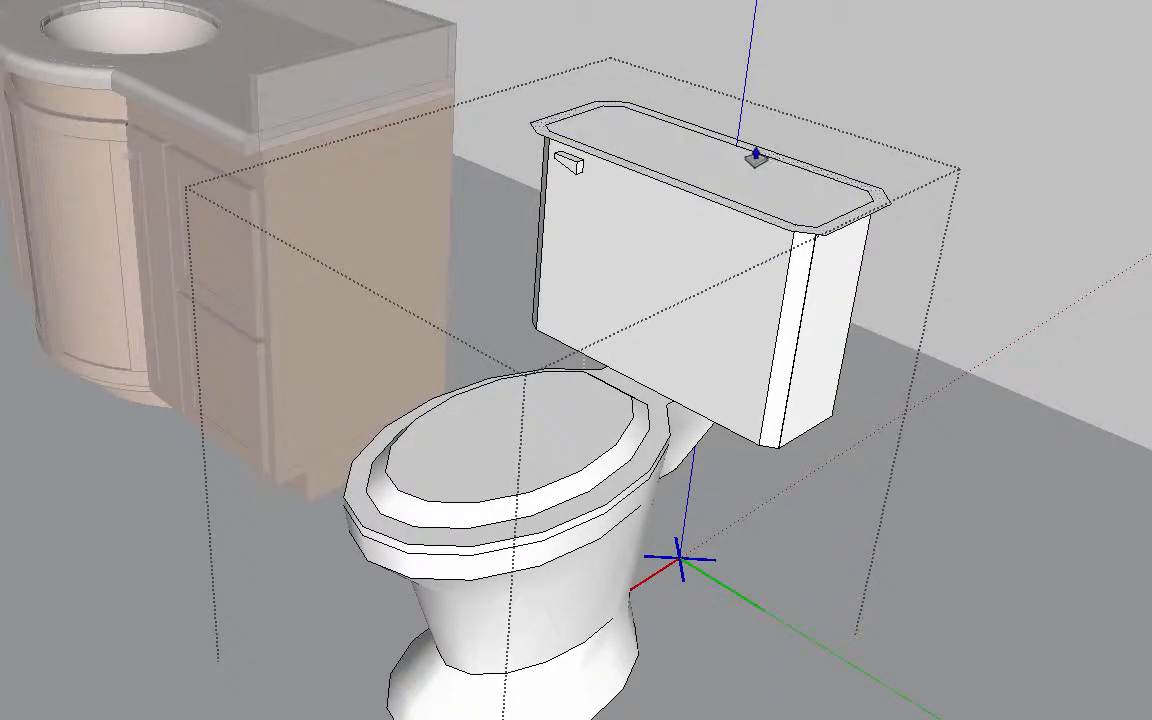
pyautogui.click(749, 137)
# - Erase the inner rim edges on top of the toilet tank's lid to close its recess
pyautogui.press('e')
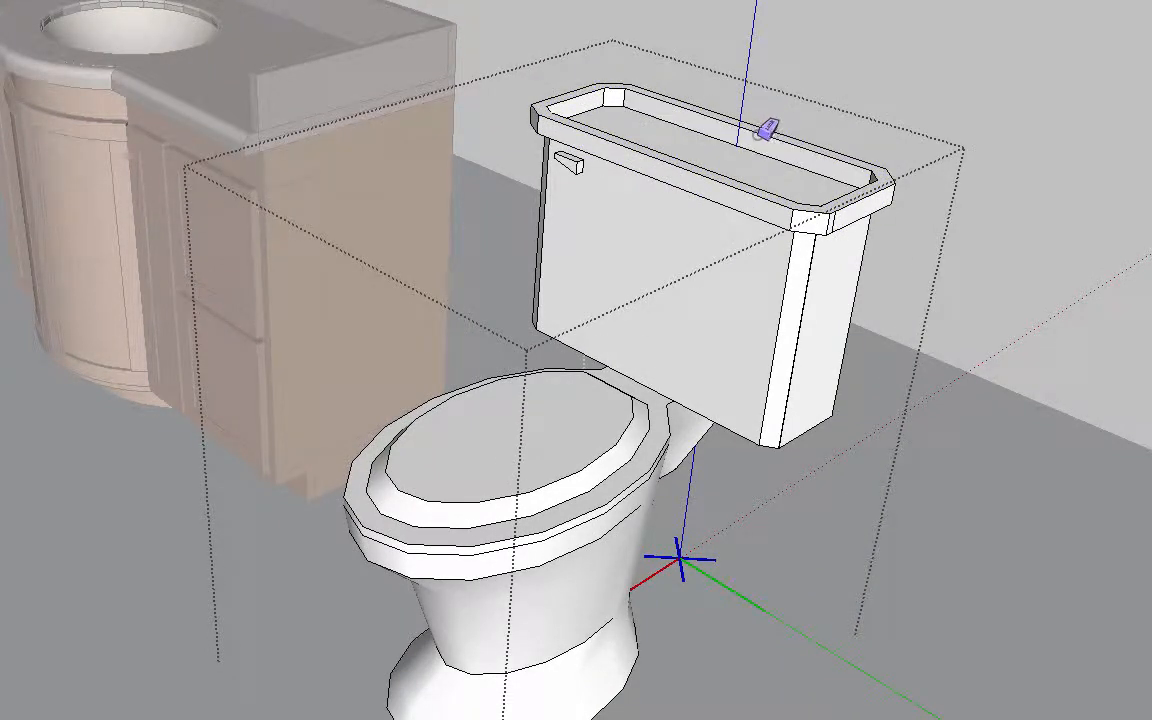
pyautogui.click(759, 132)
pyautogui.click(580, 99)
pyautogui.click(587, 93)
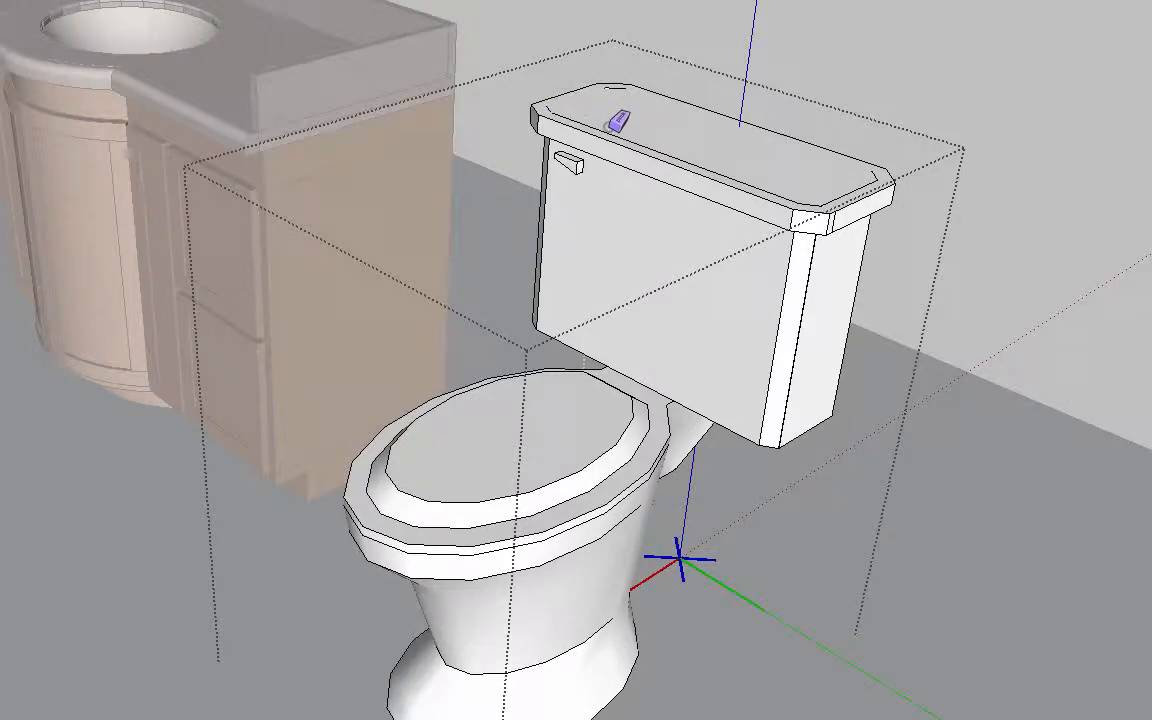
pyautogui.click(655, 128)
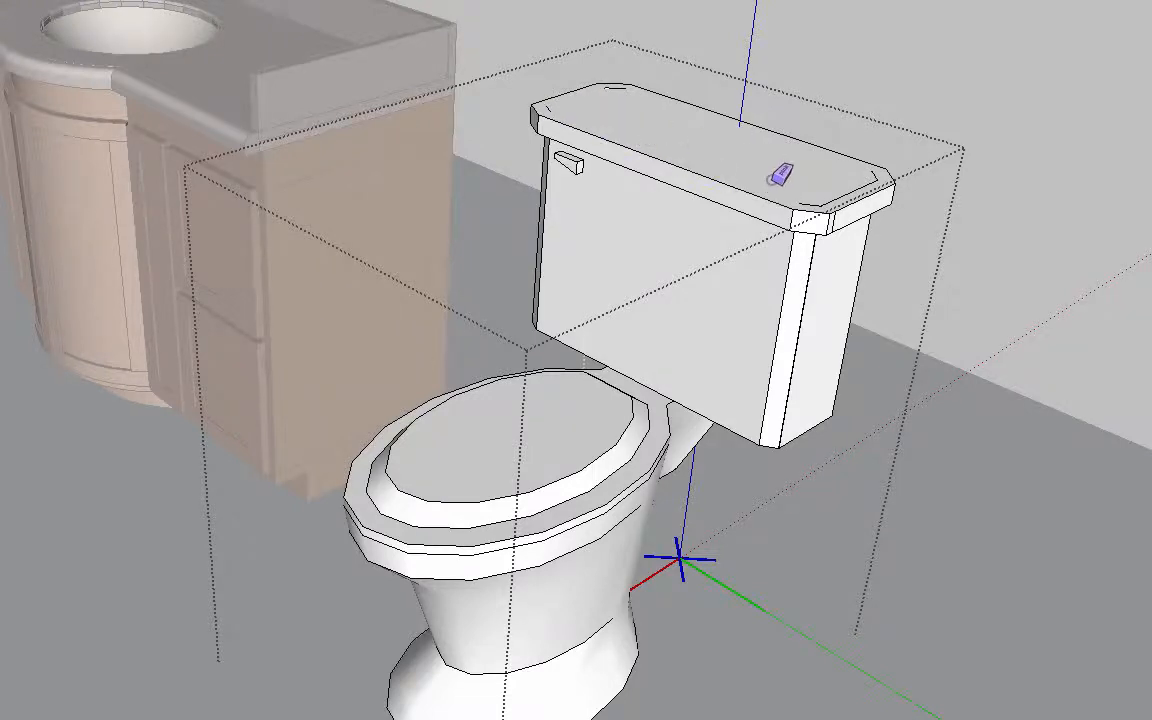
pyautogui.click(872, 115)
# - Save the edited toilet component to its own file with Save As
pyautogui.rightClick(746, 172)
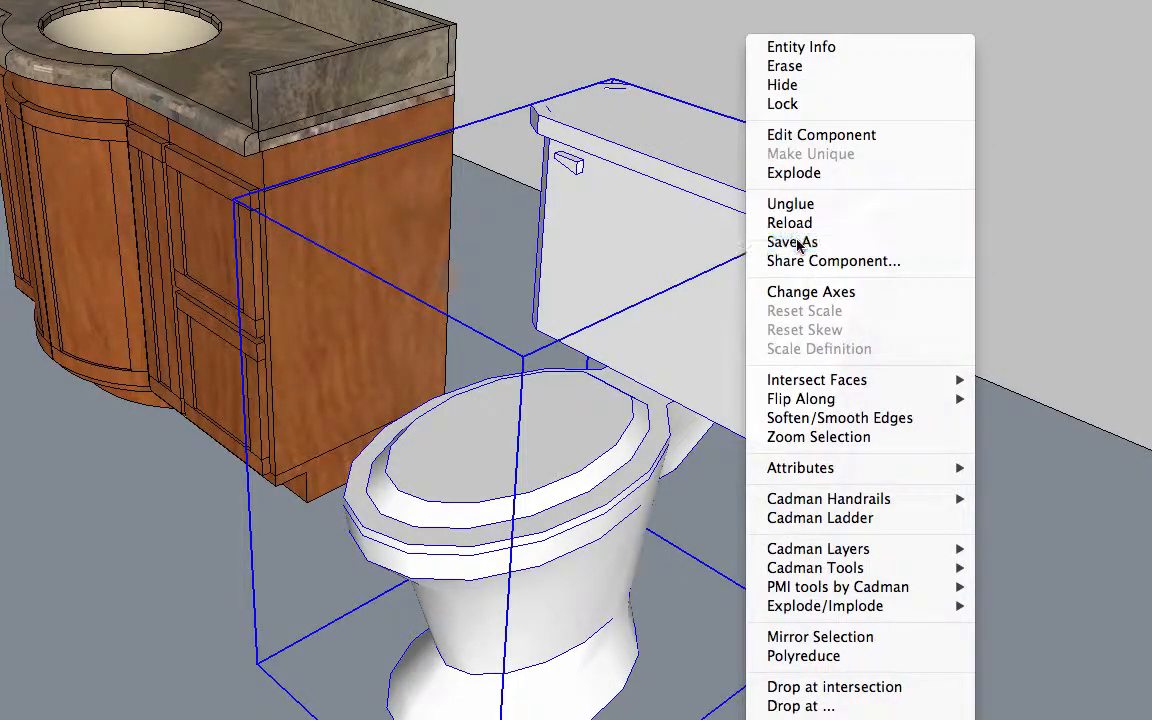
pyautogui.click(799, 243)
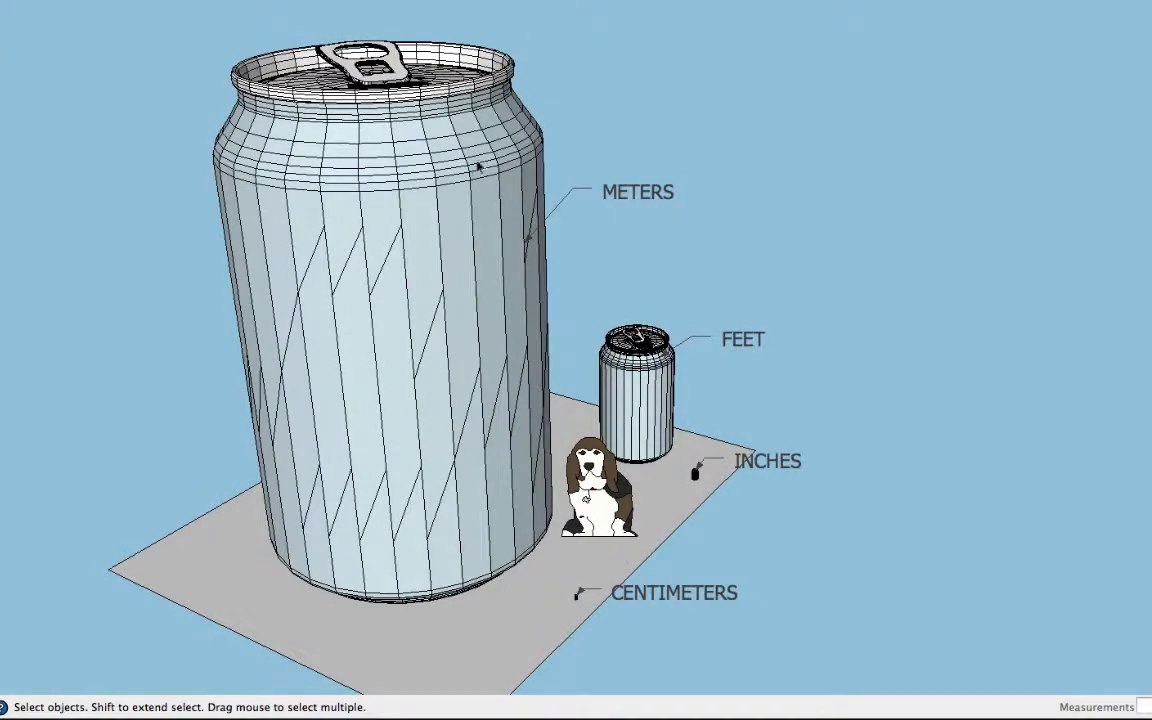
pyautogui.moveTo(478, 167); pyautogui.dragTo(563, 121, button='middle')
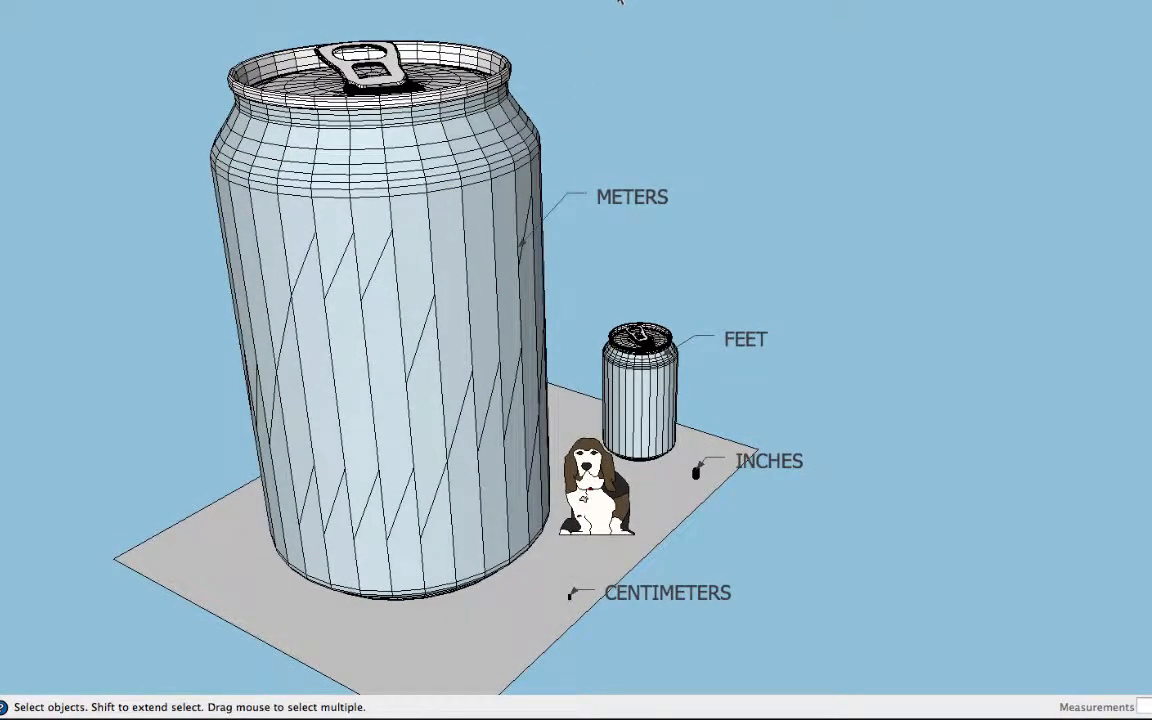
pyautogui.scroll(10, 718, 424)
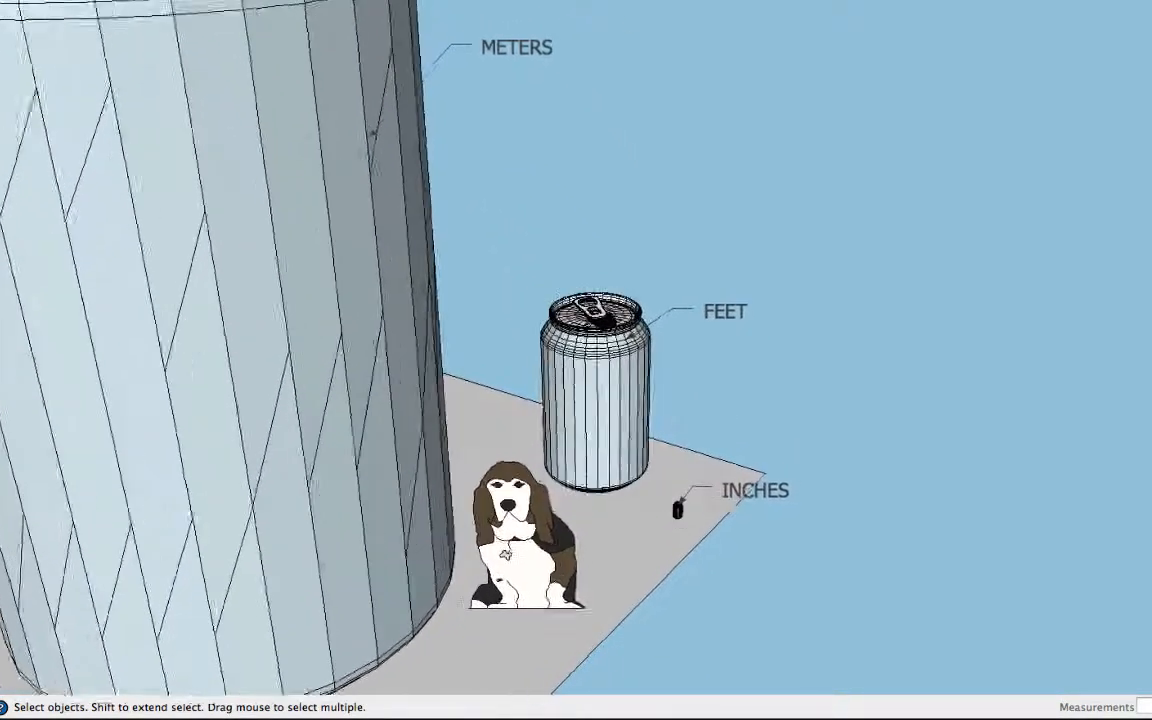
pyautogui.scroll(3, 710, 450)
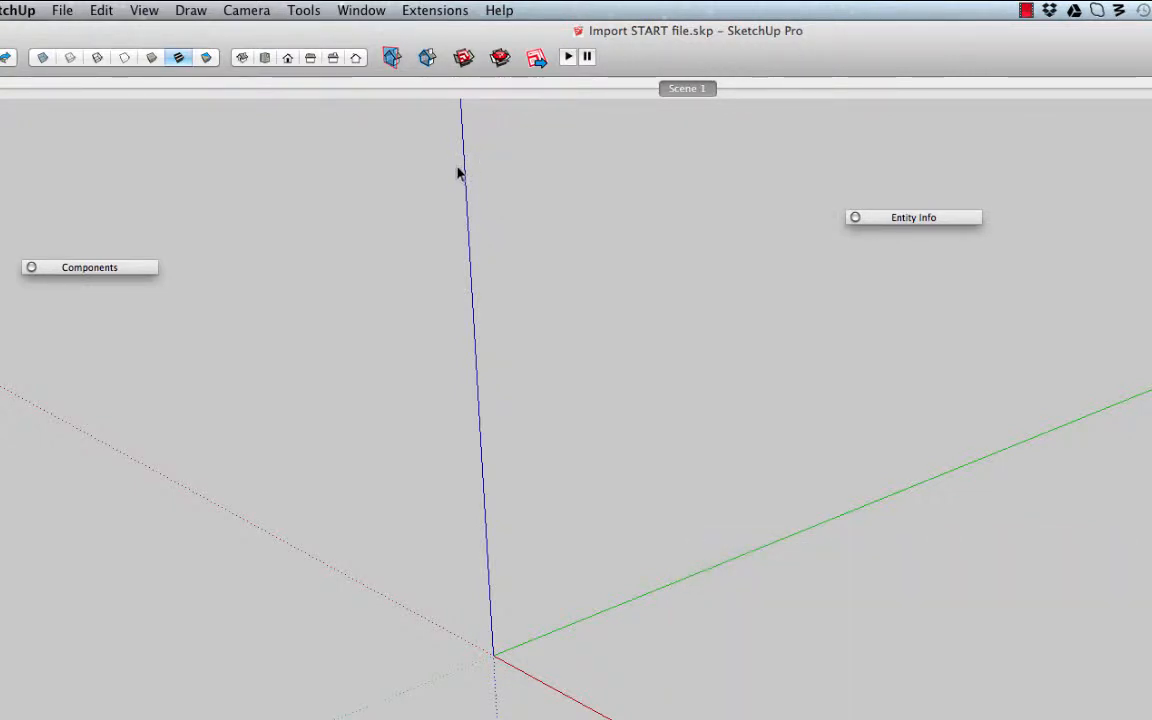
# - Expand the component browser and choose Kitchen Chair.dwg from the import files folder for import
pyautogui.click(108, 268)
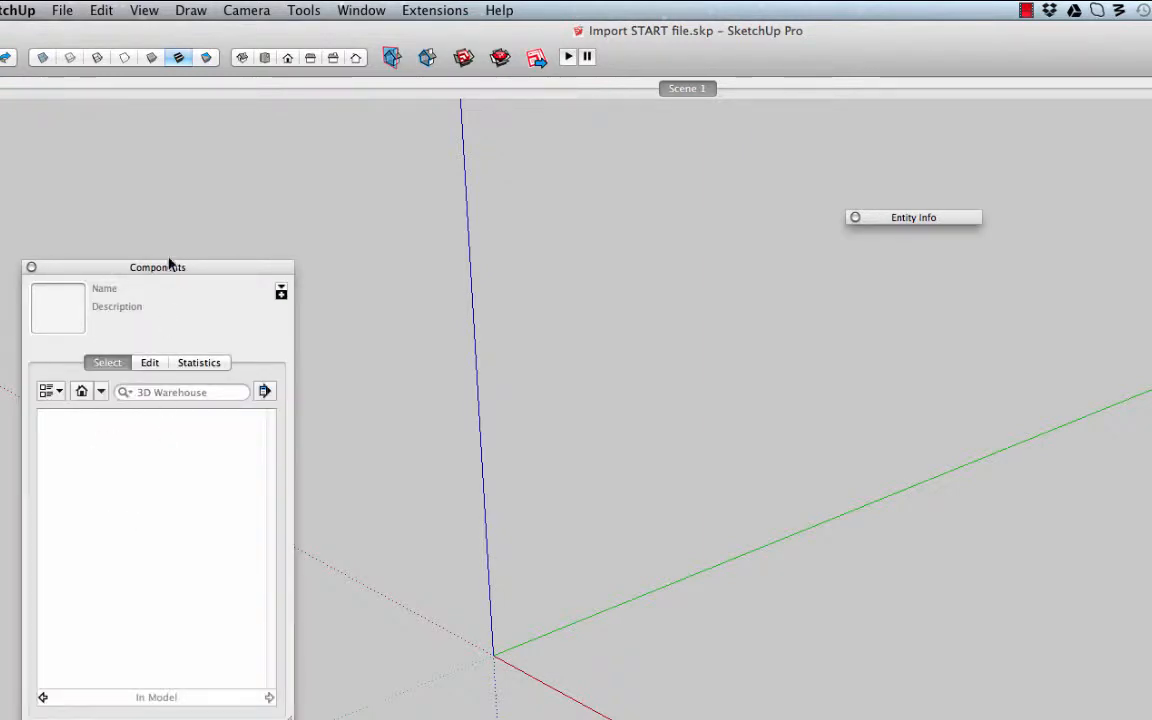
pyautogui.click(62, 10)
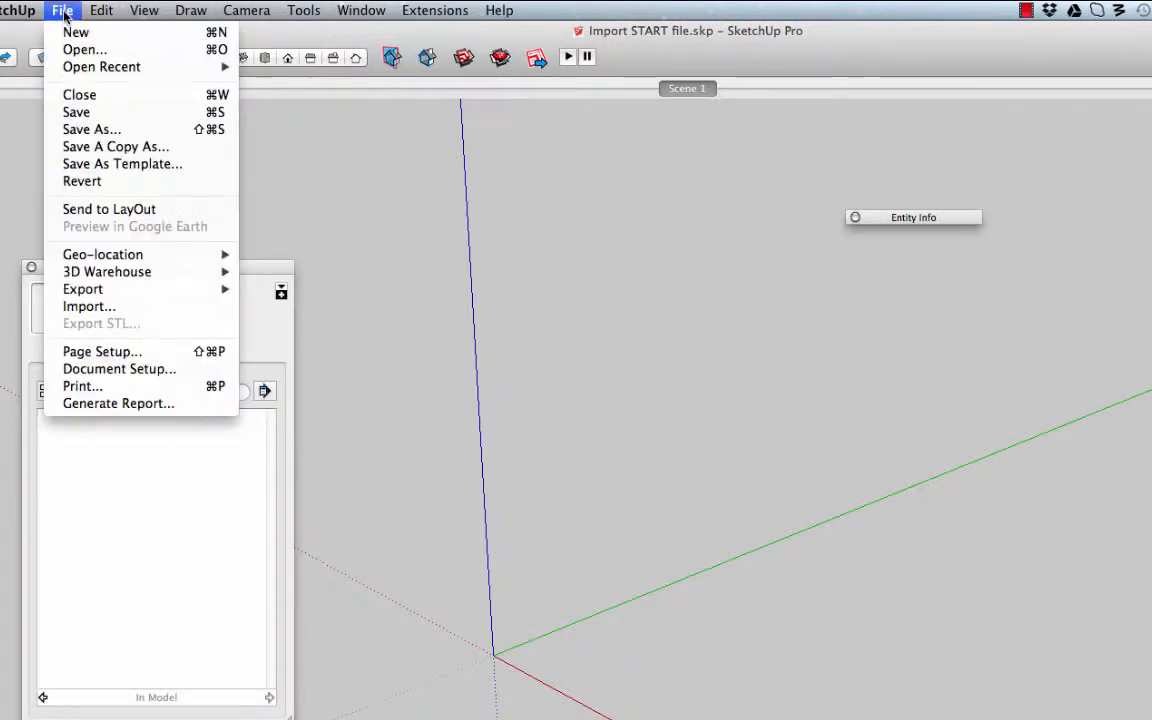
pyautogui.click(128, 307)
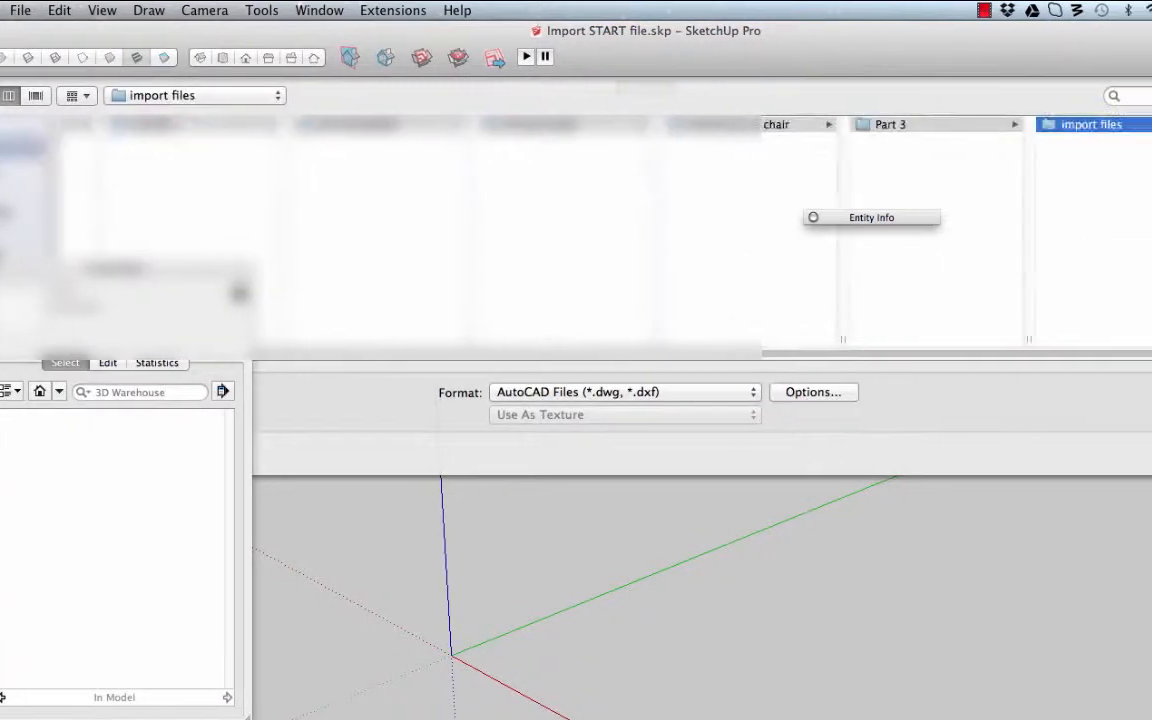
pyautogui.click(1000, 186)
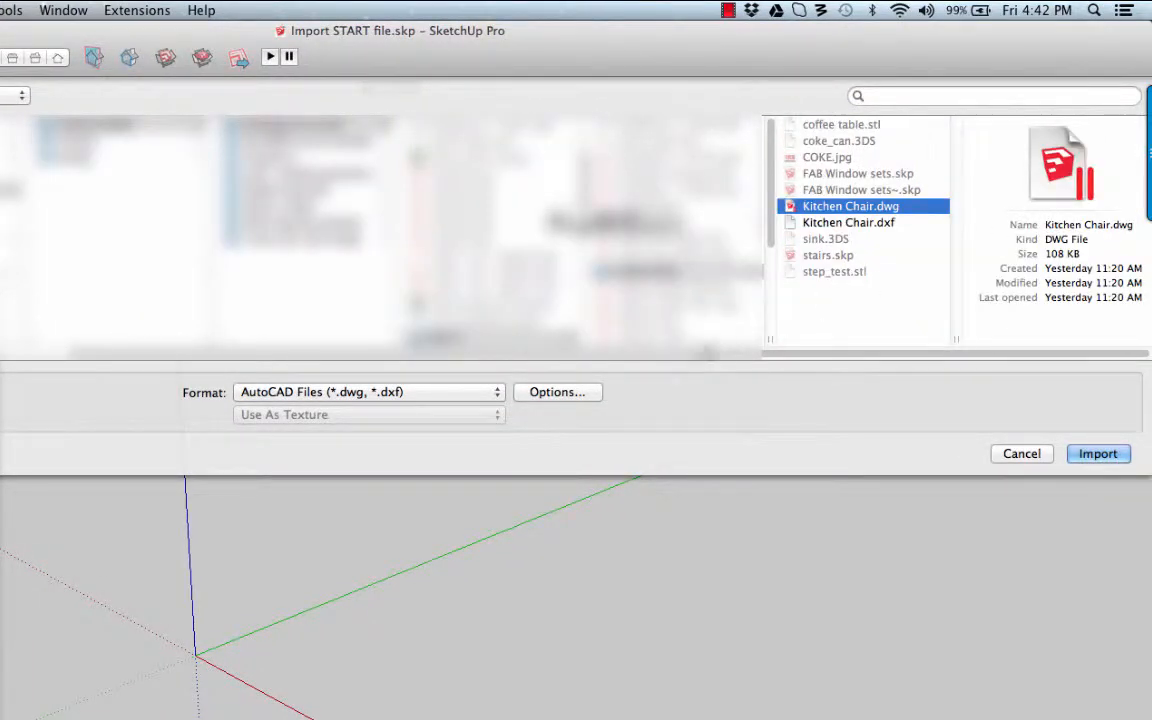
# - Set the DWG import units to Inches and import the kitchen chair
pyautogui.click(557, 392)
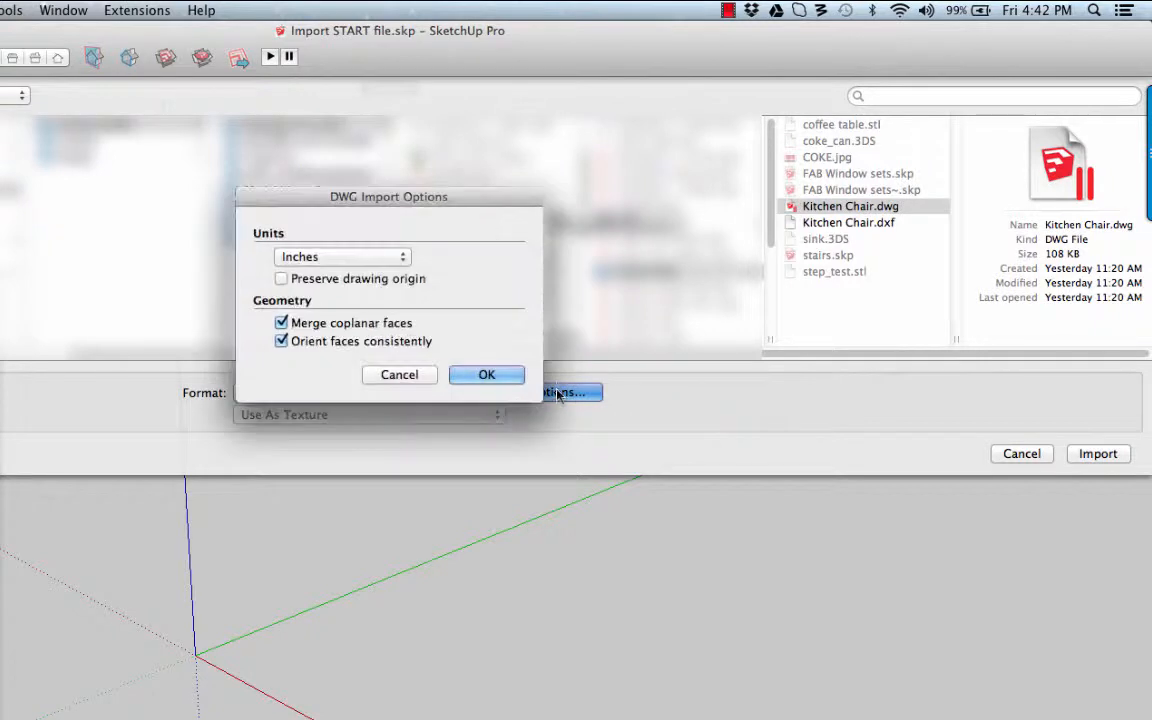
pyautogui.click(355, 257)
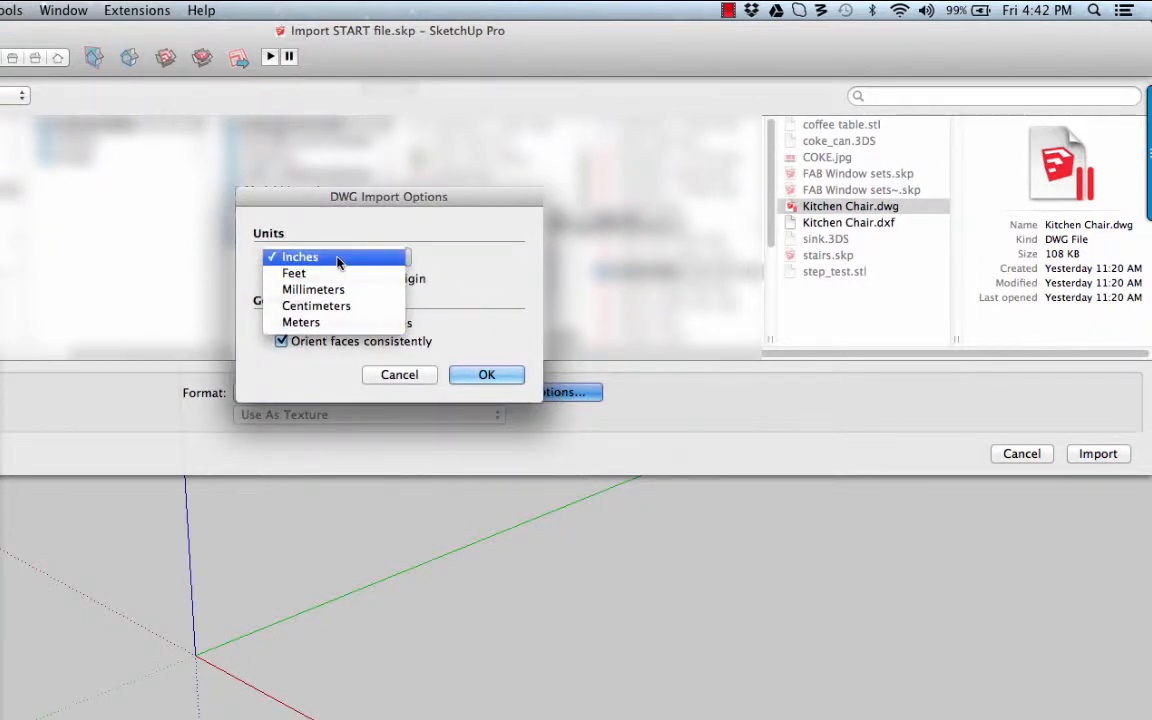
pyautogui.click(337, 258)
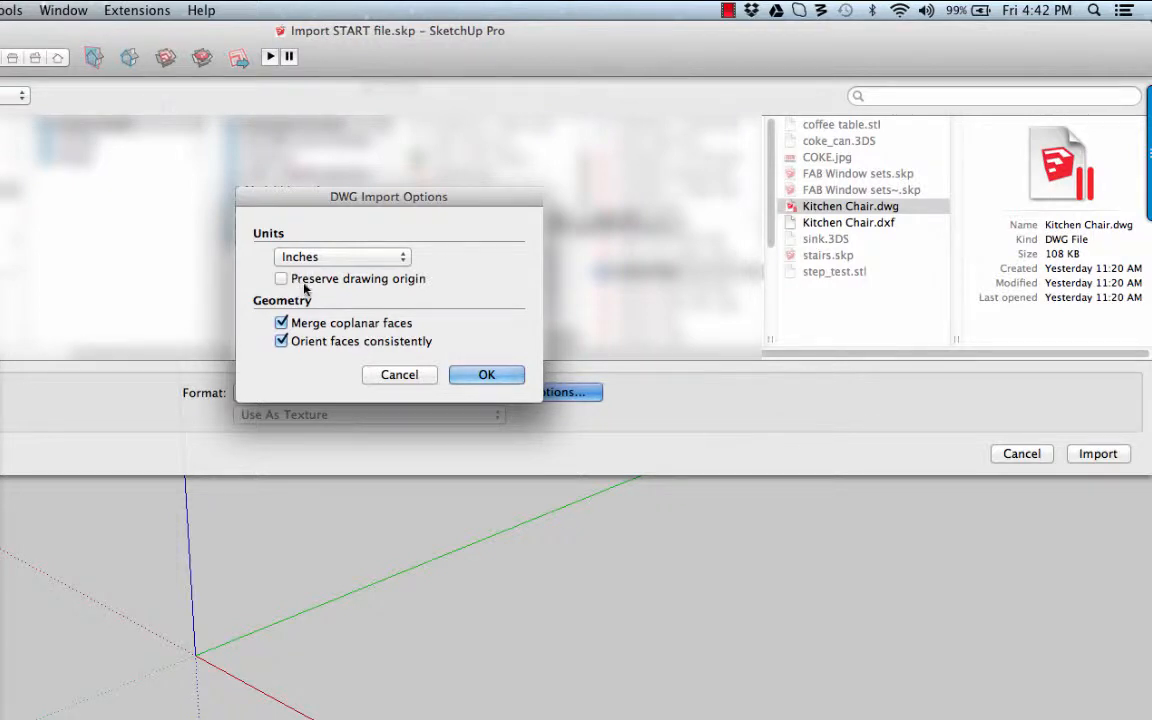
pyautogui.click(476, 375)
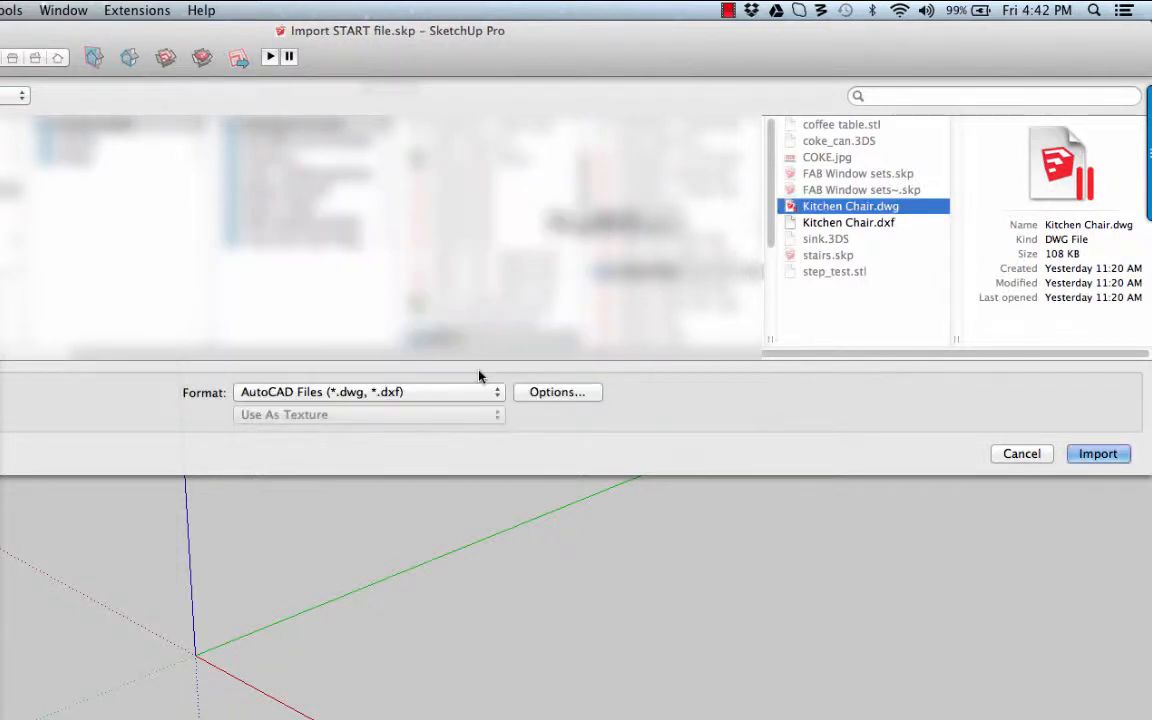
pyautogui.click(1097, 454)
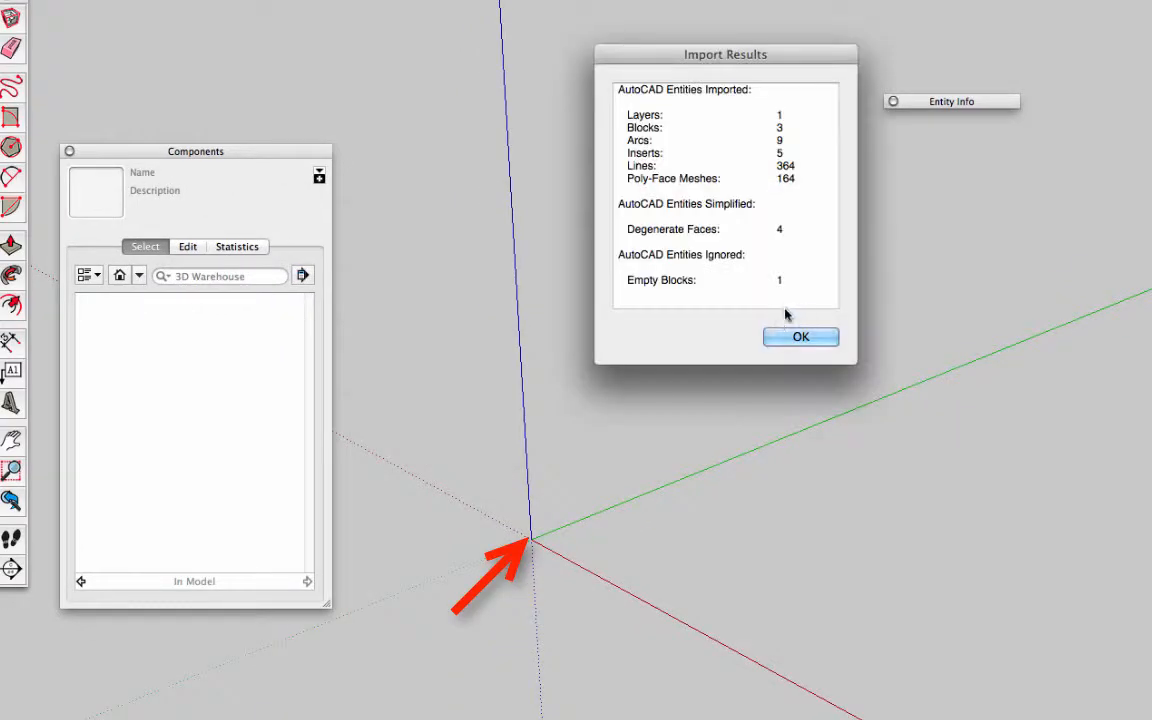
pyautogui.click(797, 338)
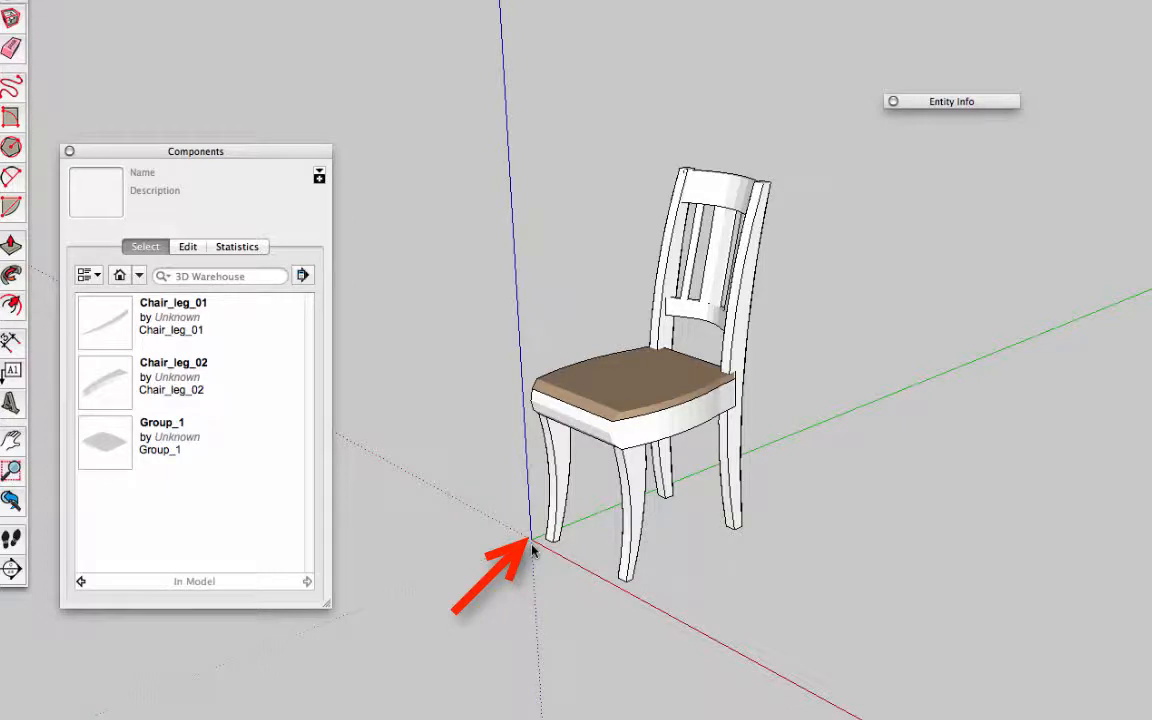
# - Examine how the imported chair is divided by selecting its seat, back parts and legs individually, followed by the whole chair
pyautogui.moveTo(531, 545); pyautogui.dragTo(563, 547, button='middle')
pyautogui.scroll(2, 566, 544)
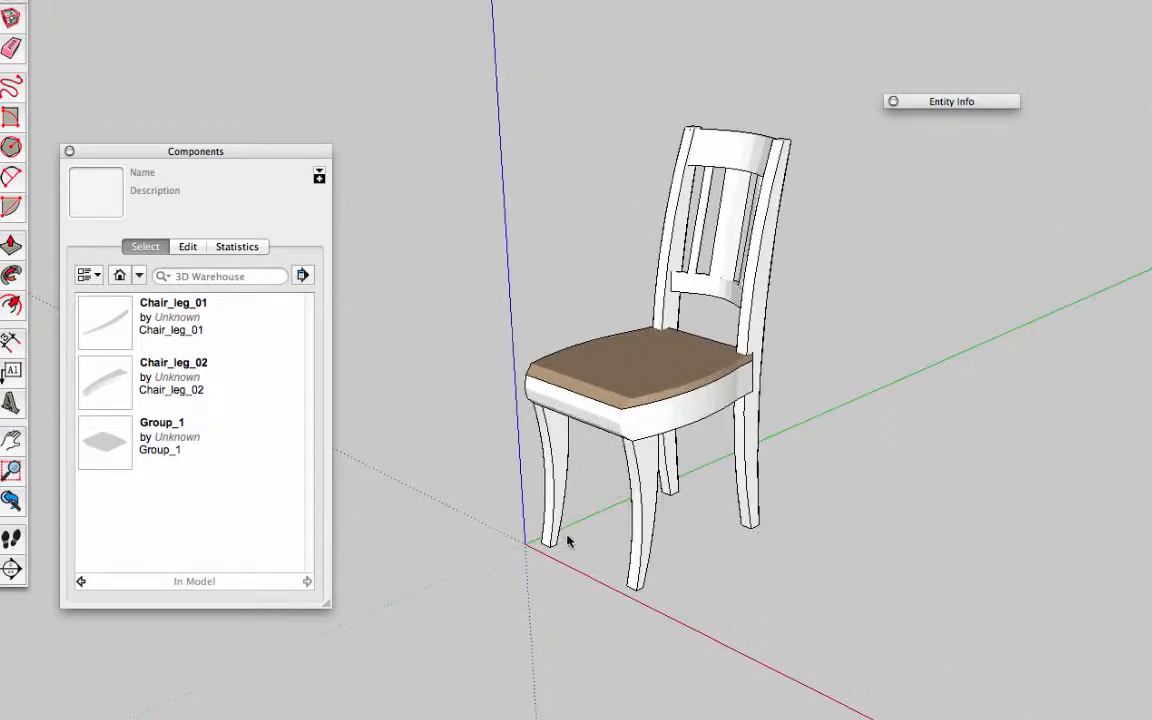
pyautogui.click(626, 384)
pyautogui.click(697, 146)
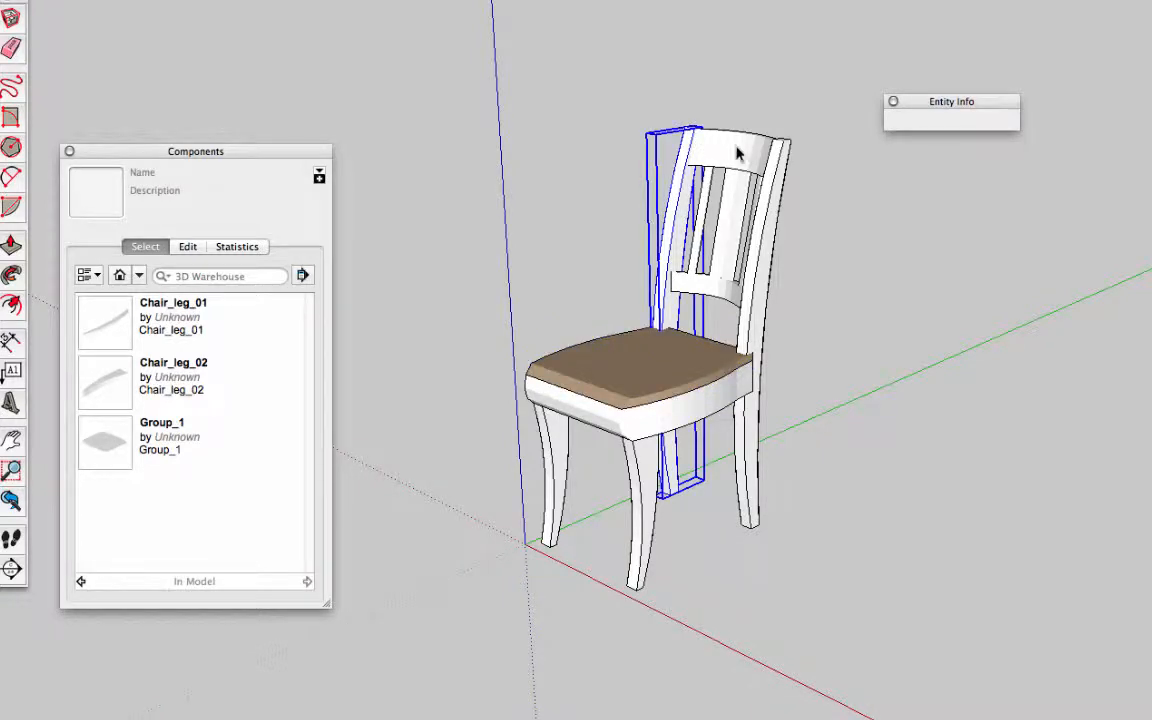
pyautogui.click(748, 154)
pyautogui.click(773, 200)
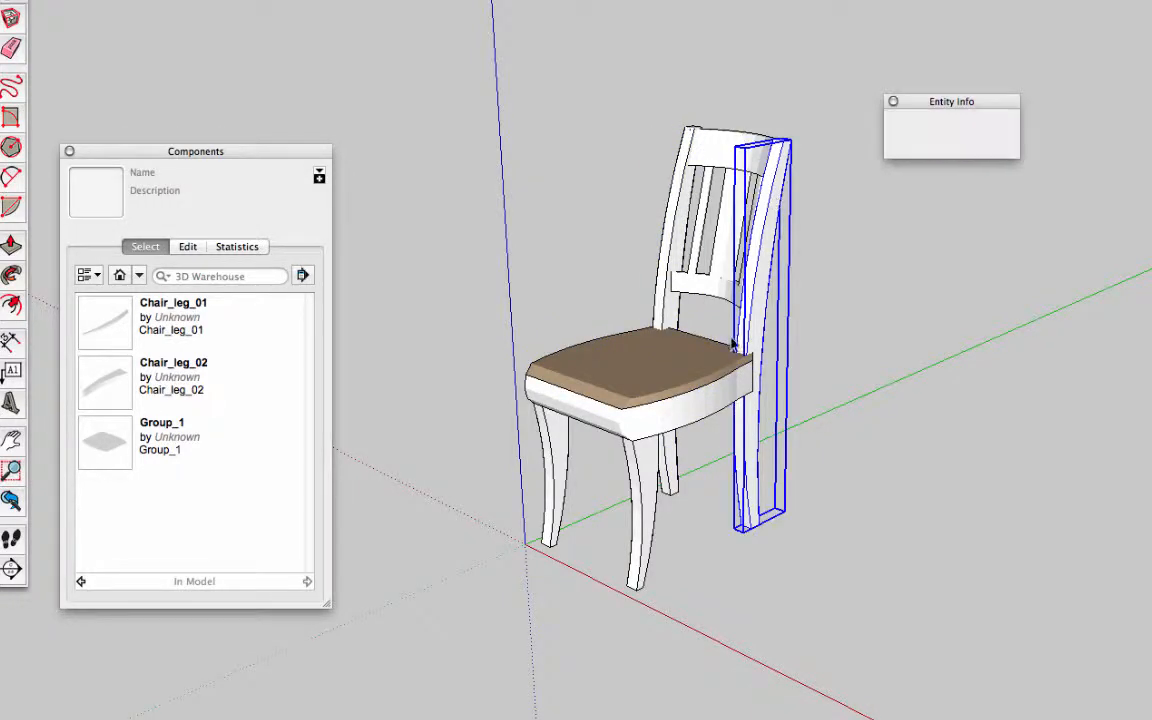
pyautogui.click(645, 483)
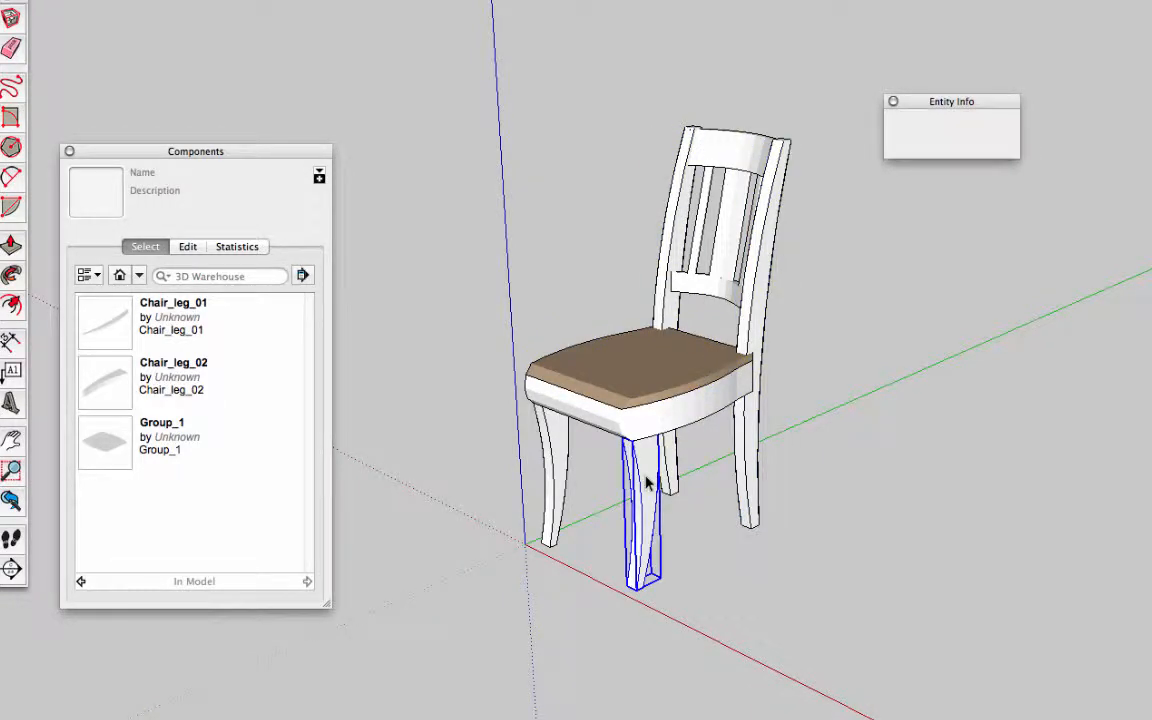
pyautogui.click(591, 530)
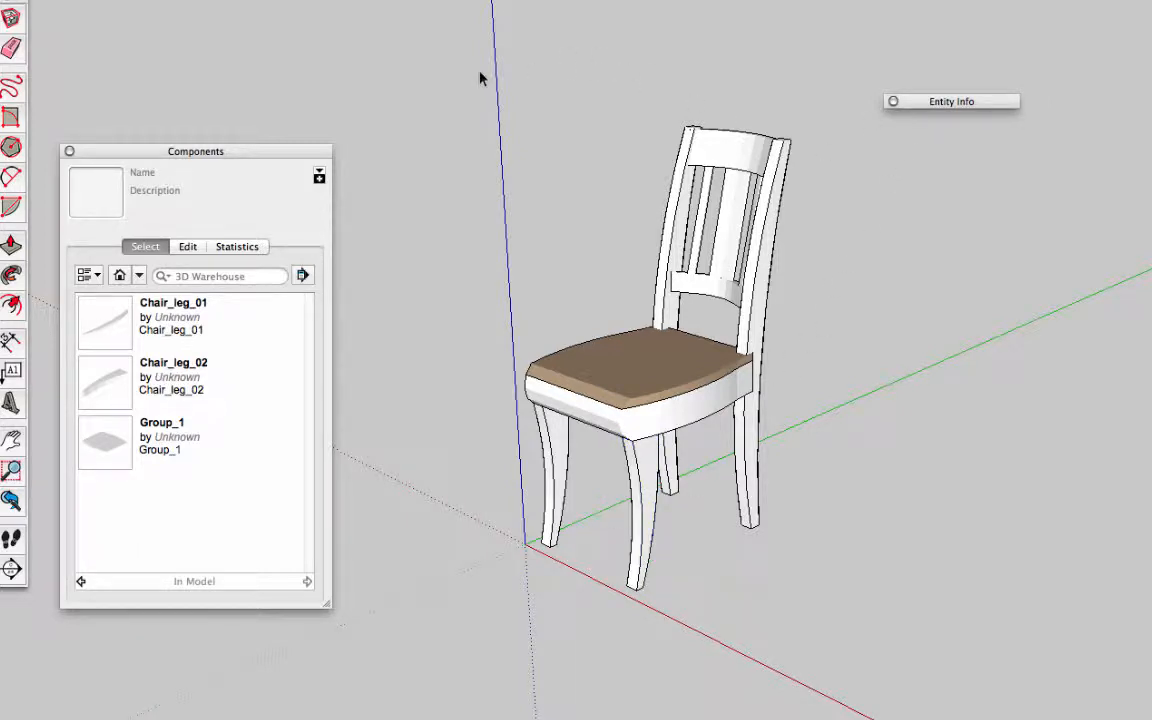
pyautogui.moveTo(505, 60)
pyautogui.mouseDown()
pyautogui.moveTo(697, 404)
pyautogui.moveTo(812, 643)
pyautogui.mouseUp()
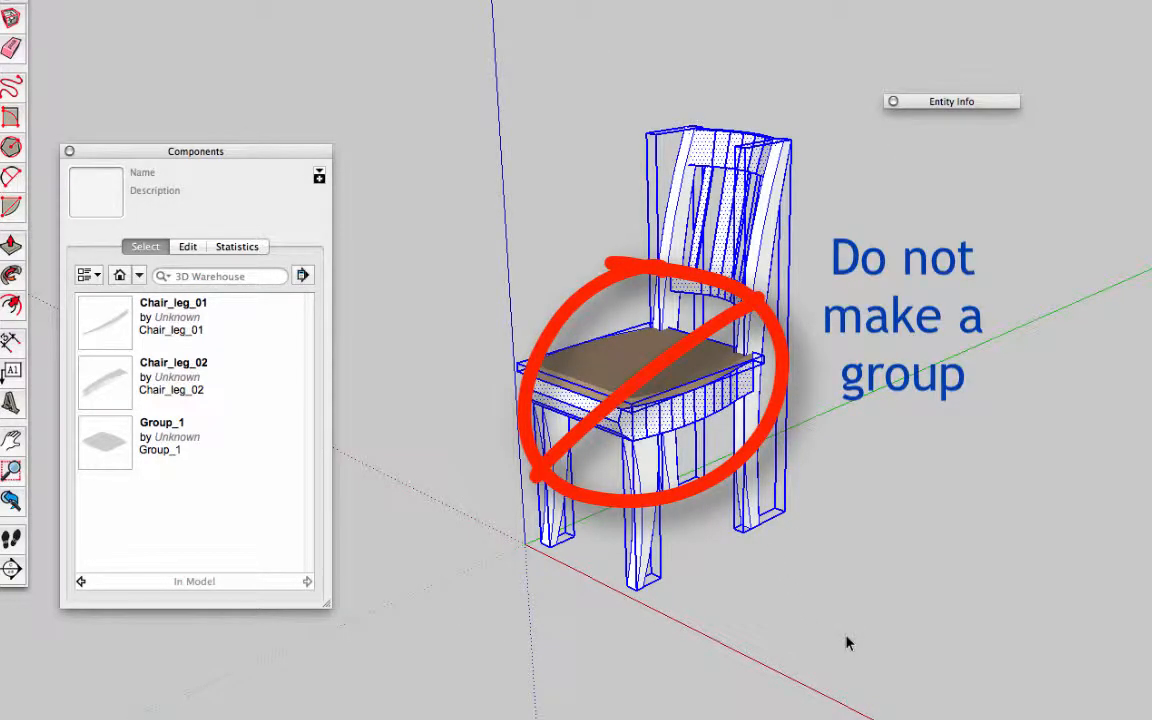
pyautogui.click(743, 598)
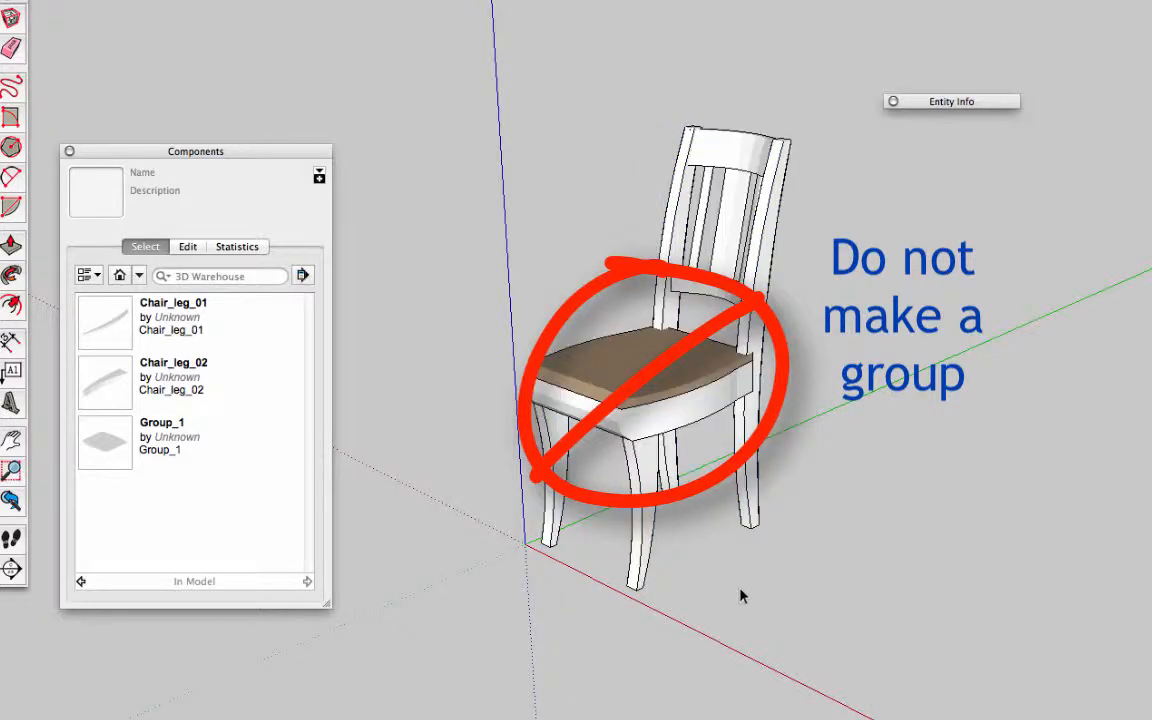
# - Import the kitchen chair drawing a second time into the same model
pyautogui.click(97, 1)
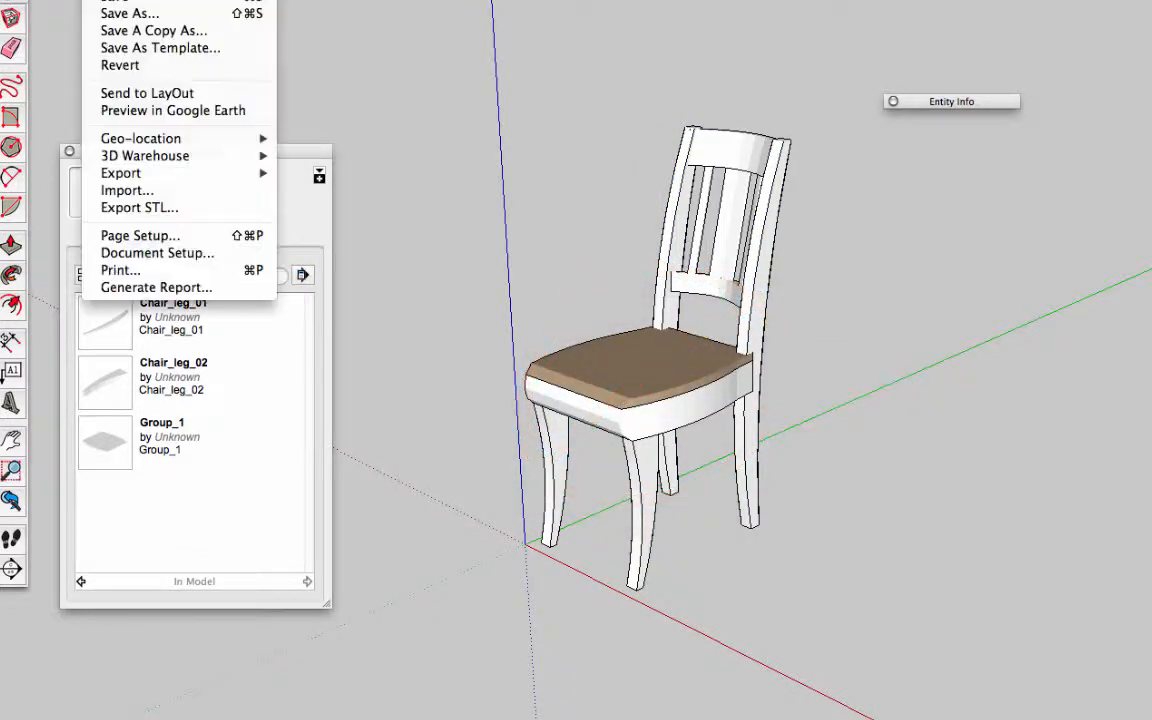
pyautogui.click(156, 191)
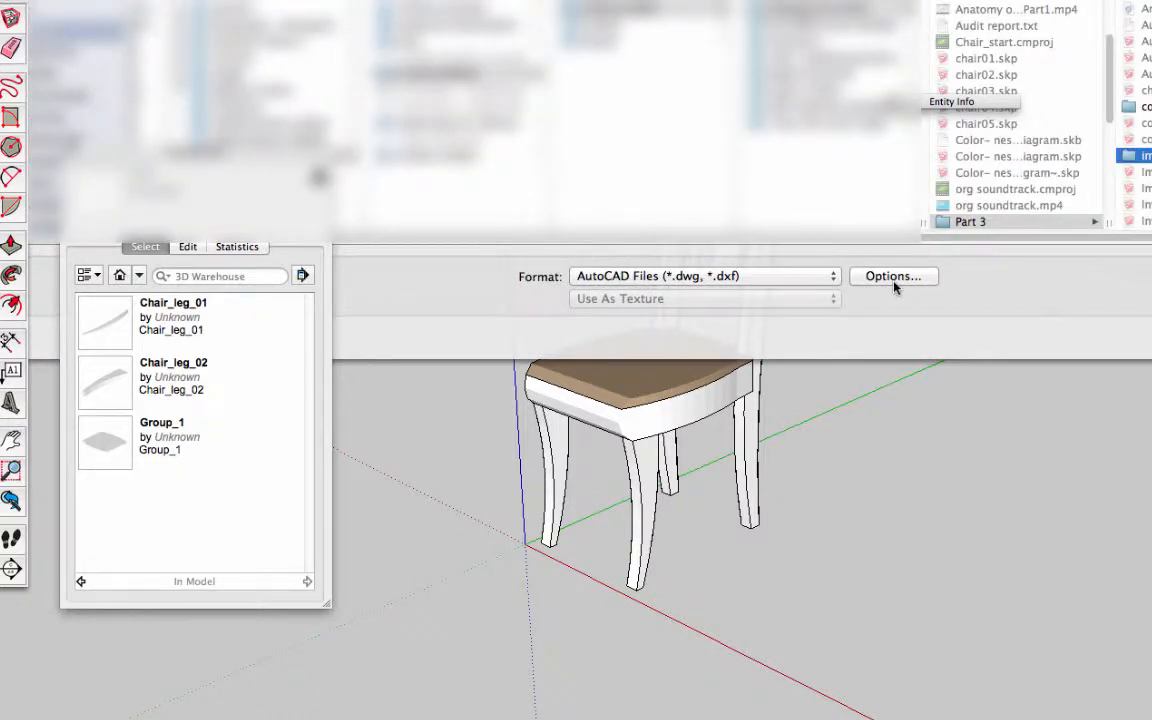
pyautogui.click(895, 279)
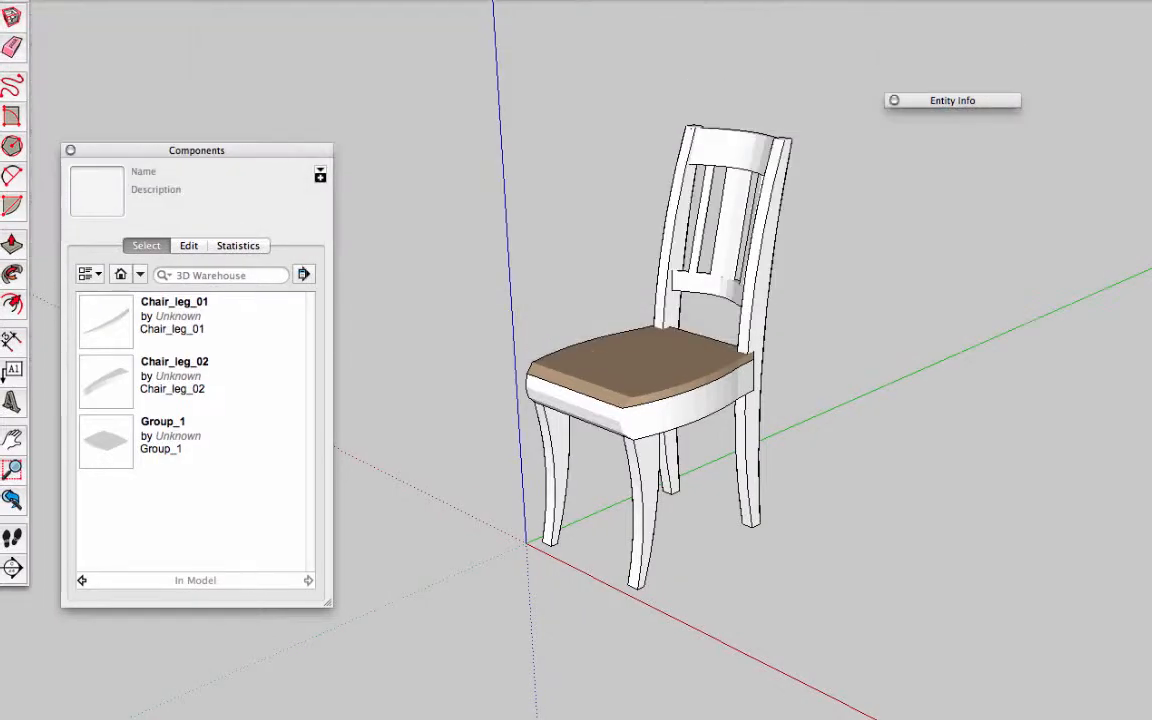
pyautogui.press('Return')
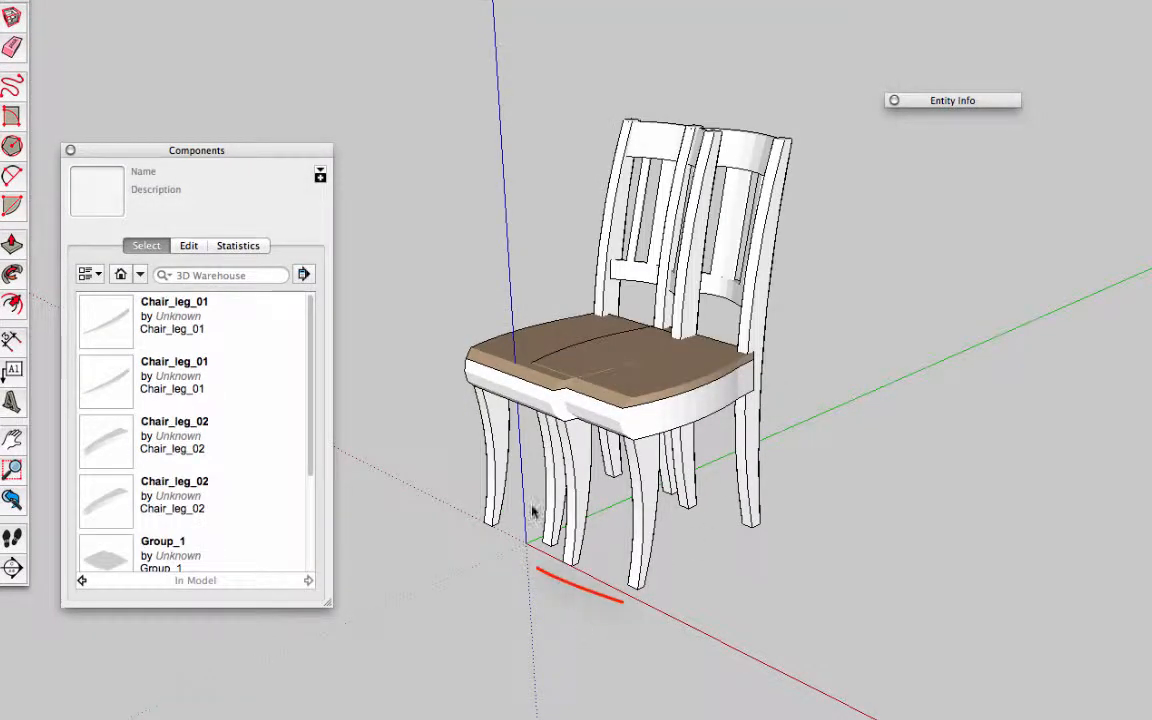
# - Select the second imported chair as one object and rotate it freehand about the vertical axis
pyautogui.click(485, 372)
pyautogui.doubleClick(485, 372)
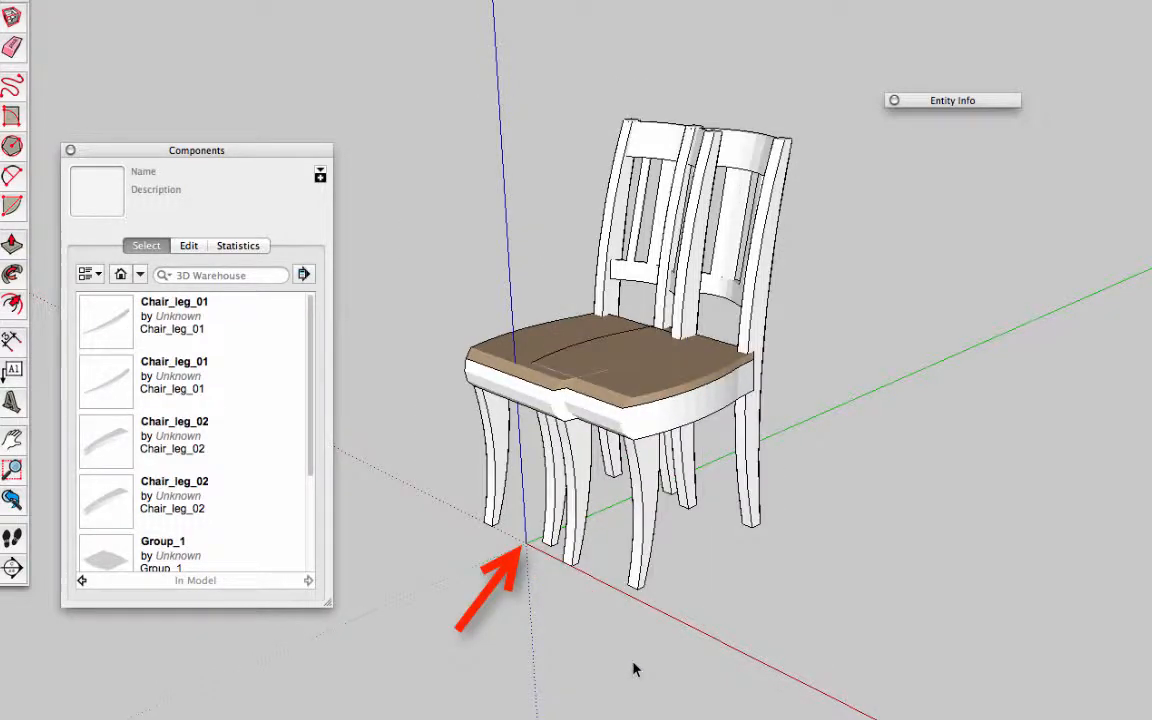
pyautogui.click(507, 370)
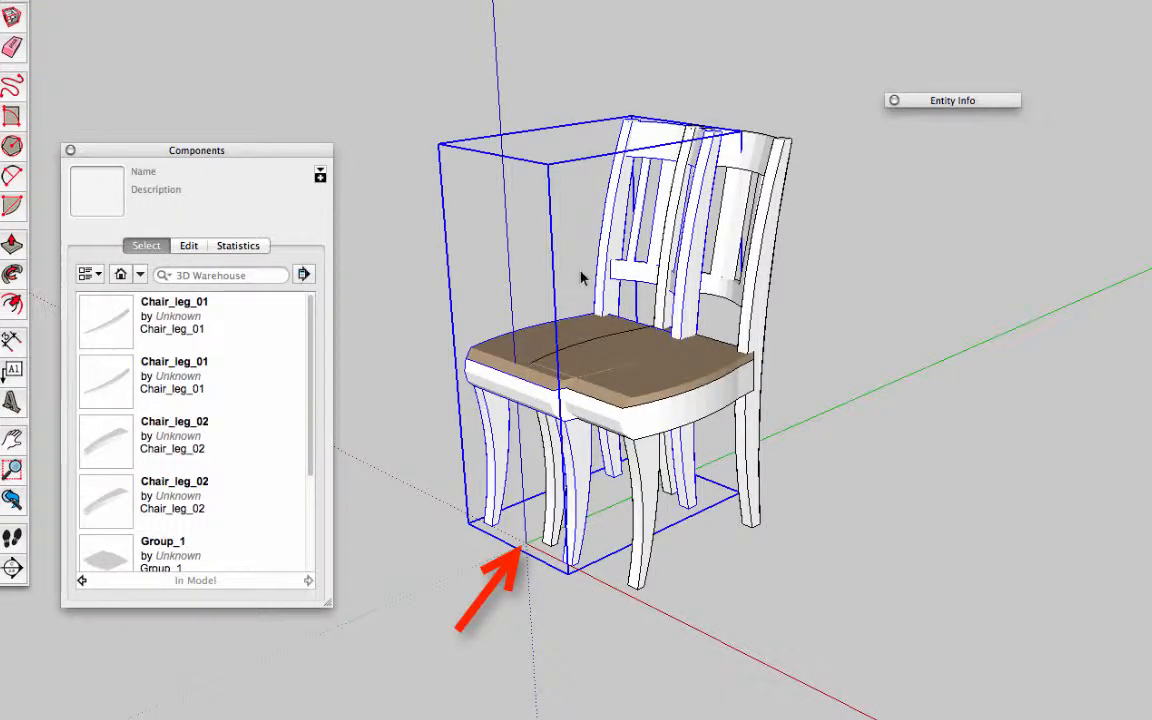
pyautogui.moveTo(651, 137); pyautogui.dragTo(661, 298, button='middle')
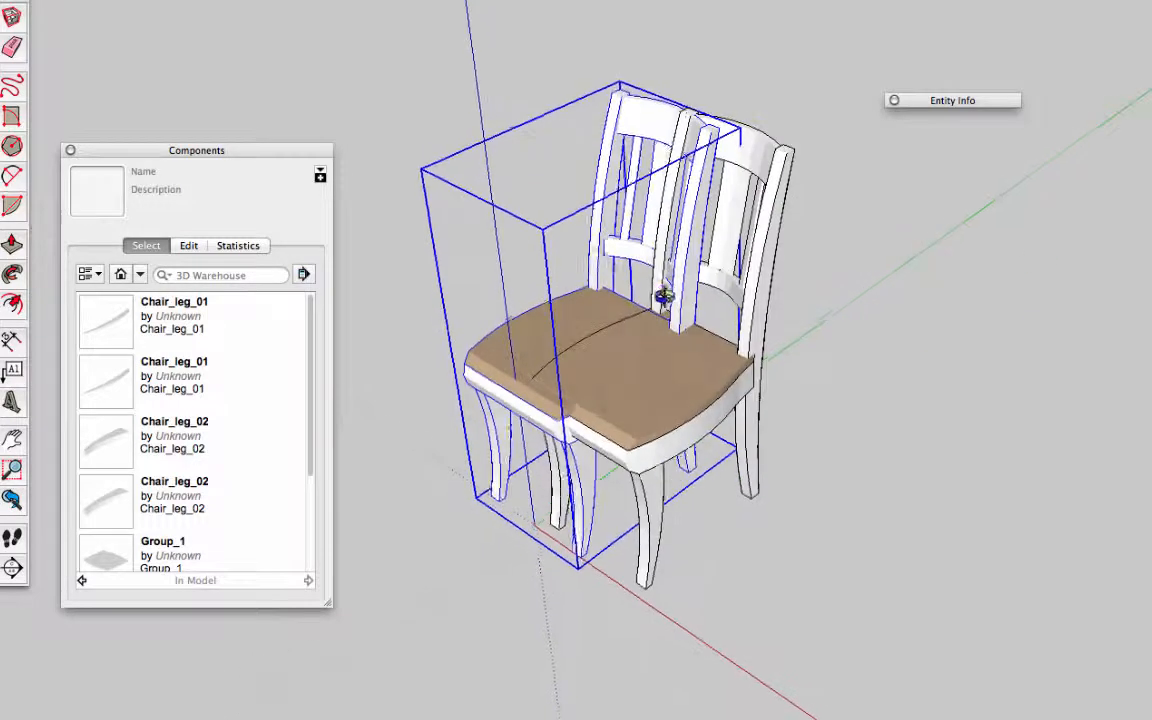
pyautogui.scroll(-2, 660, 250)
pyautogui.click(657, 129)
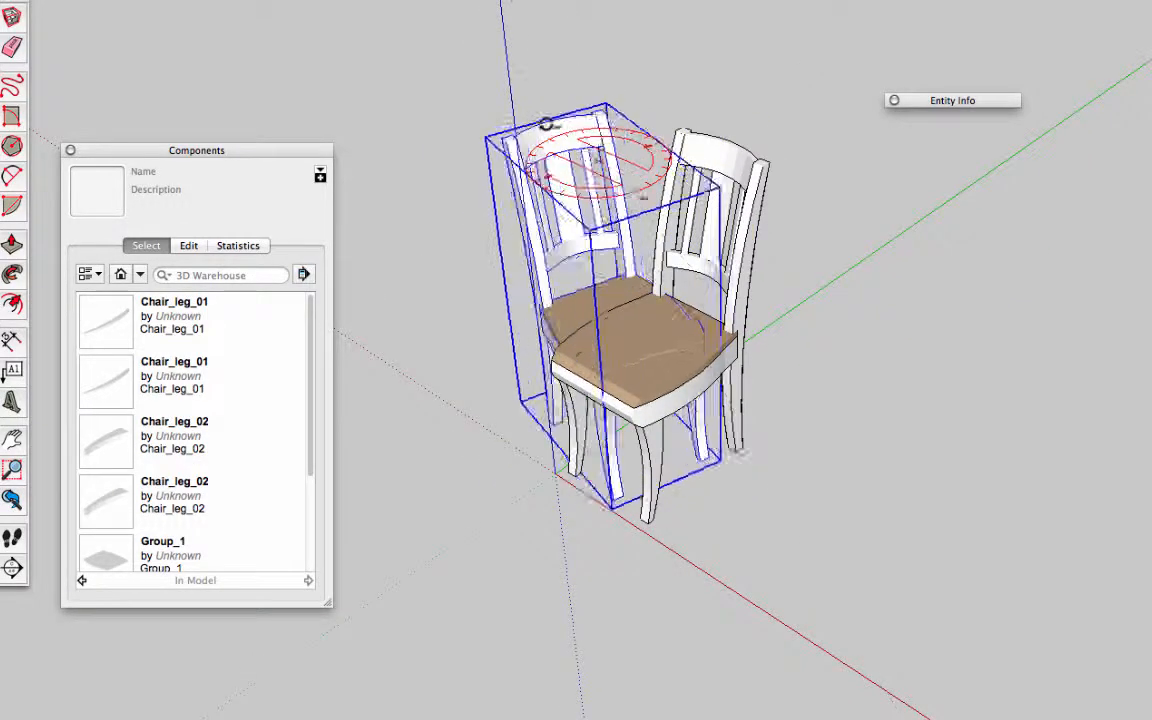
pyautogui.click(622, 124)
pyautogui.click(471, 575)
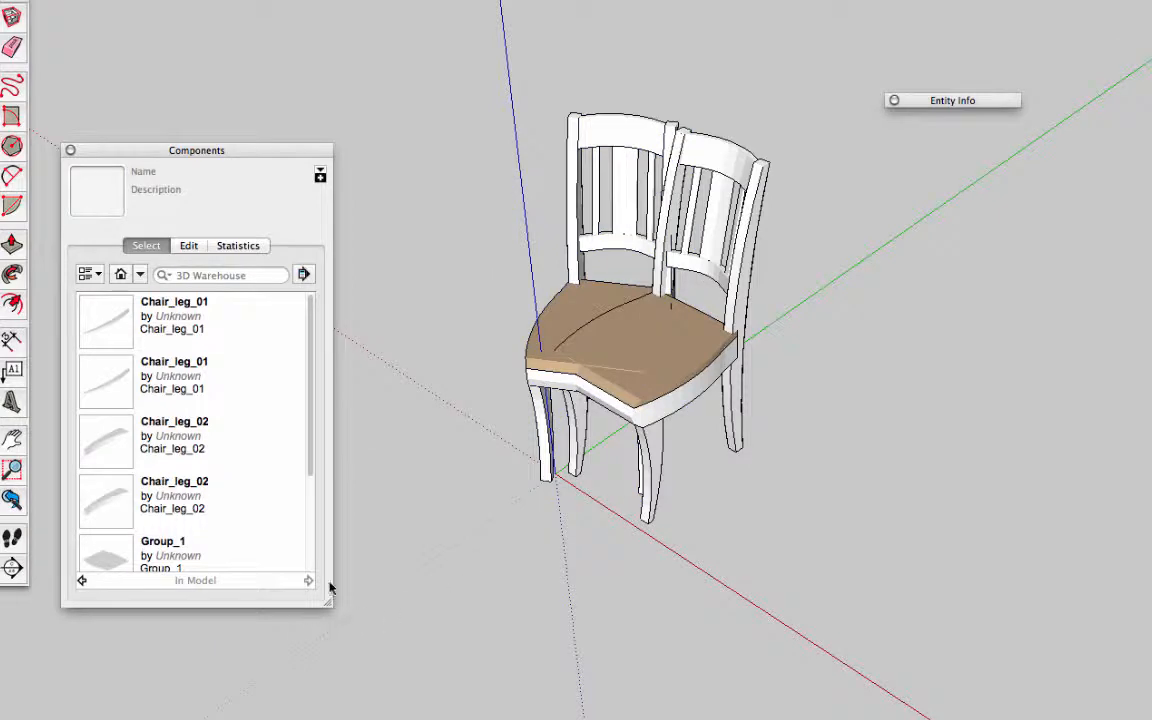
# - Select the second imported chair and move it freehand beside the first chair so the two no longer overlap
pyautogui.scroll(-5, 285, 468)
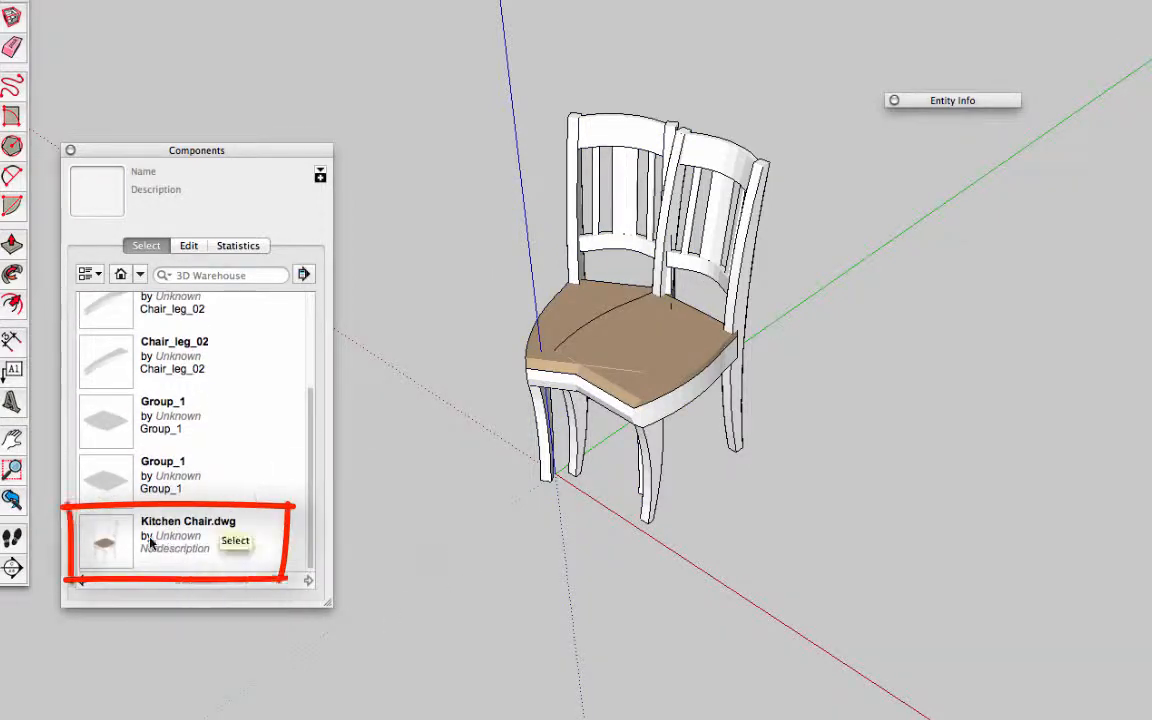
pyautogui.click(543, 441)
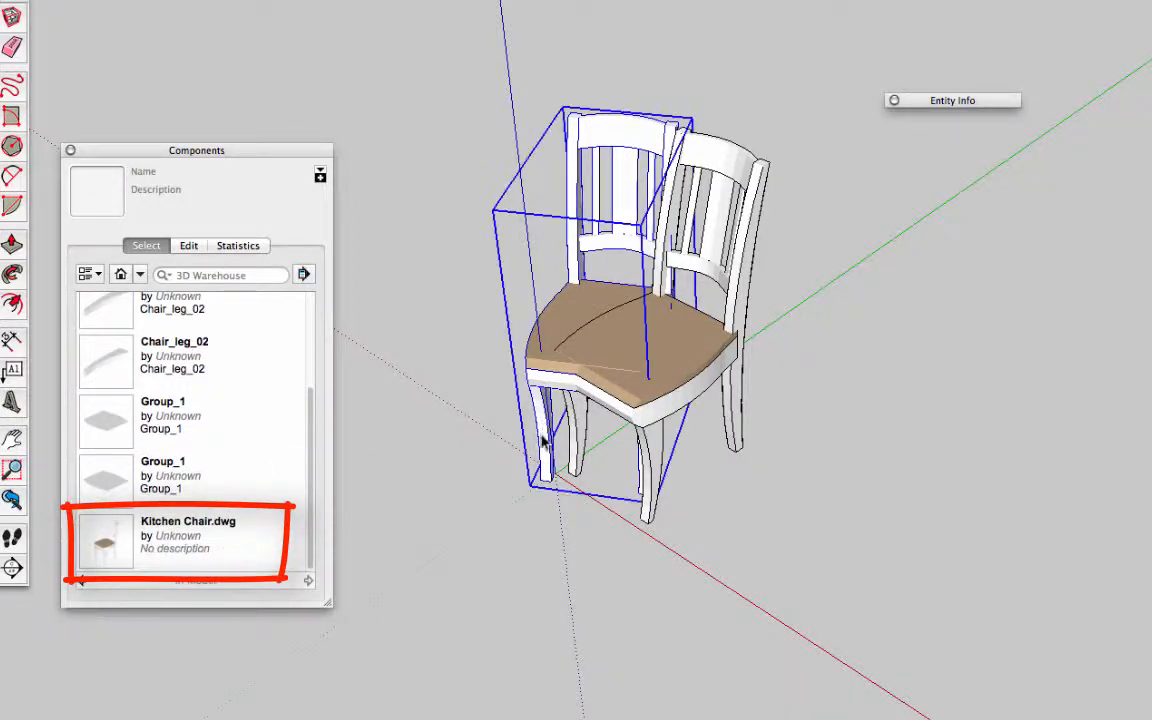
pyautogui.moveTo(573, 522); pyautogui.dragTo(878, 591)
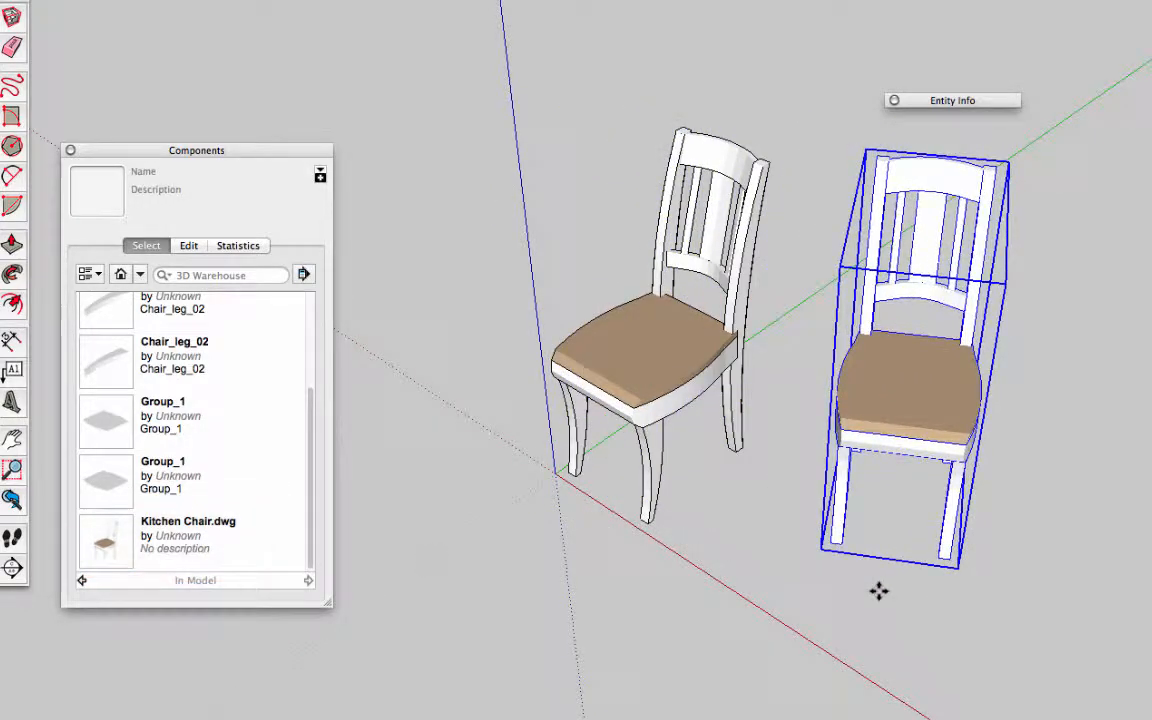
# - Examine the entity information of the moved chair, widening the display to read its full component definition name
pyautogui.rightClick(930, 388)
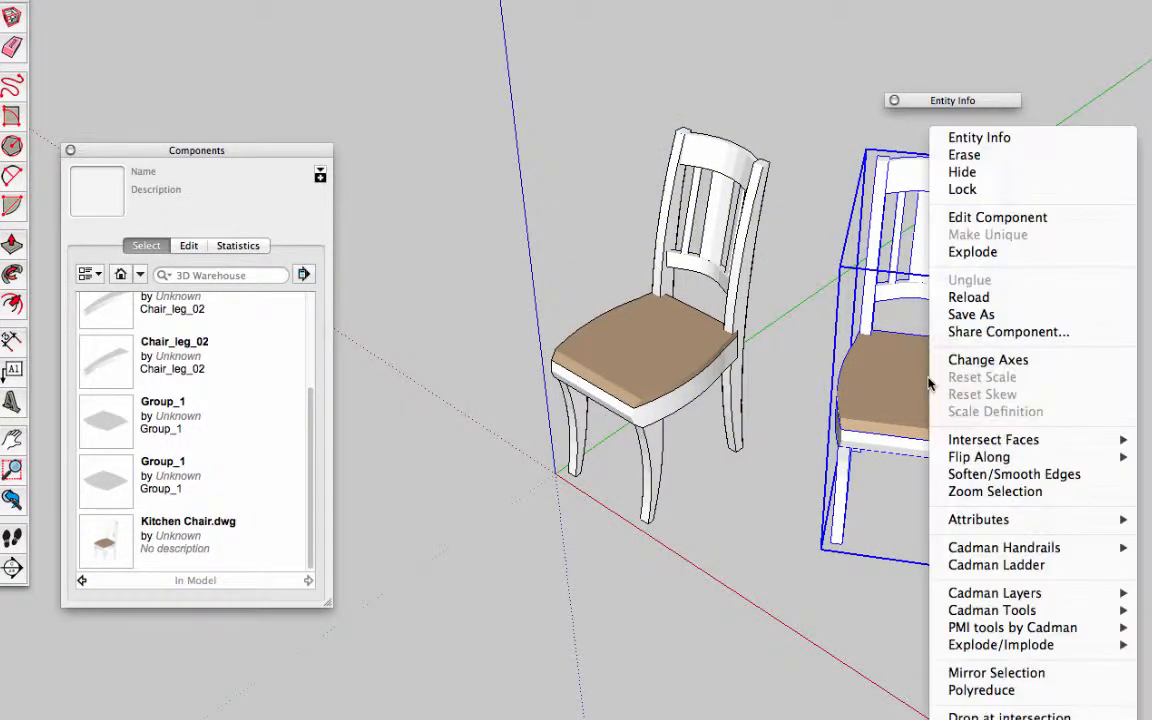
pyautogui.click(995, 137)
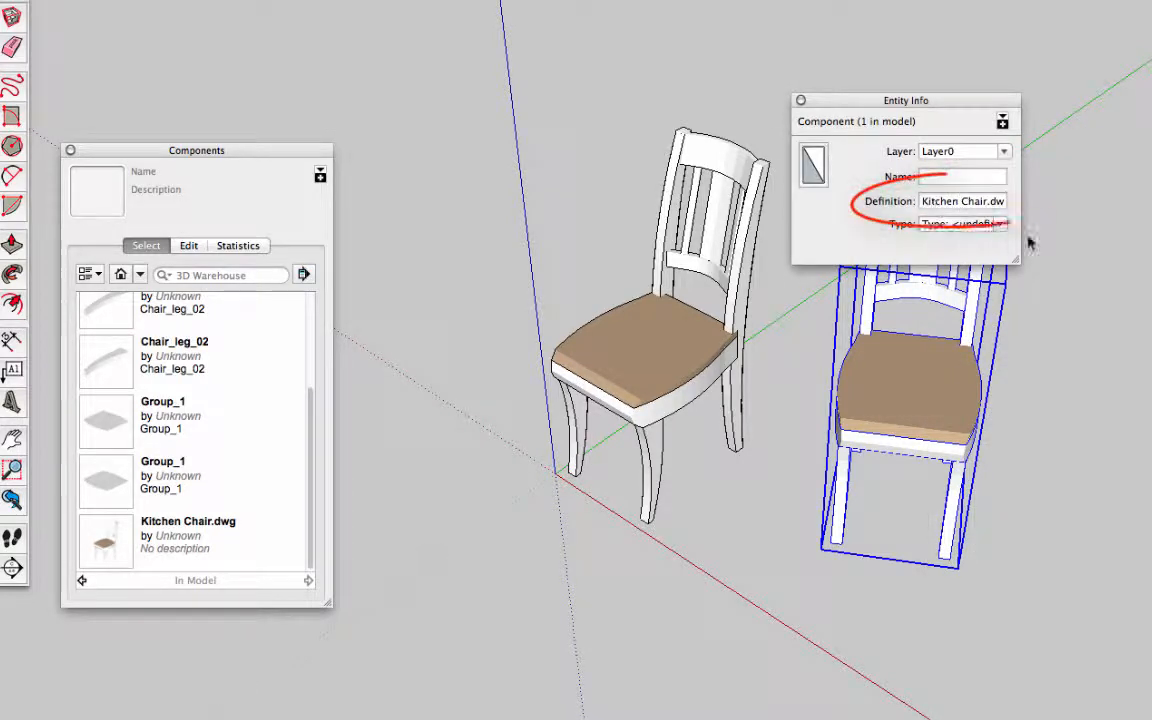
pyautogui.moveTo(1015, 260); pyautogui.dragTo(1068, 276)
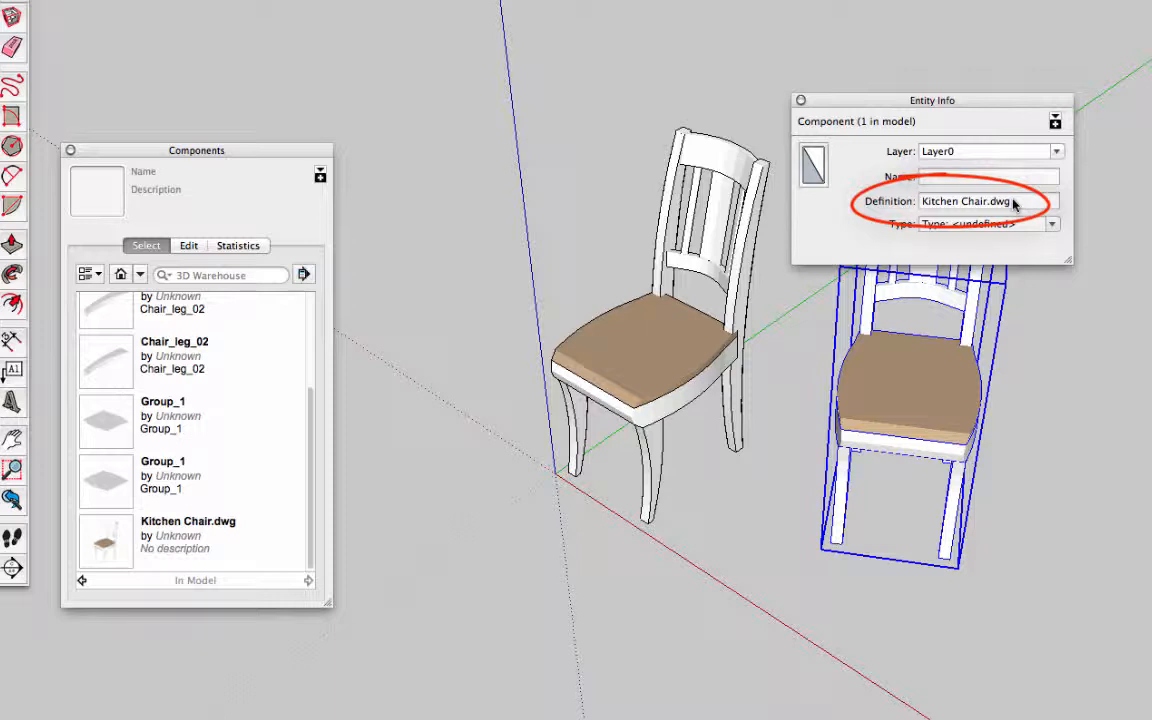
pyautogui.click(849, 101)
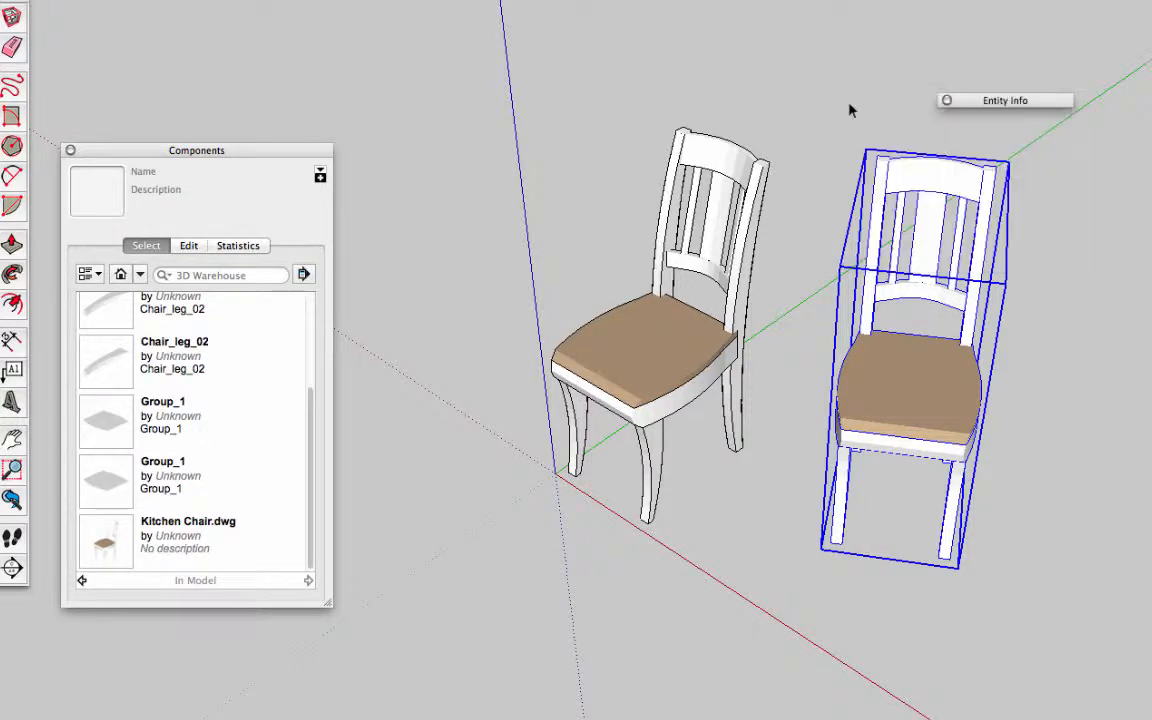
pyautogui.click(480, 147)
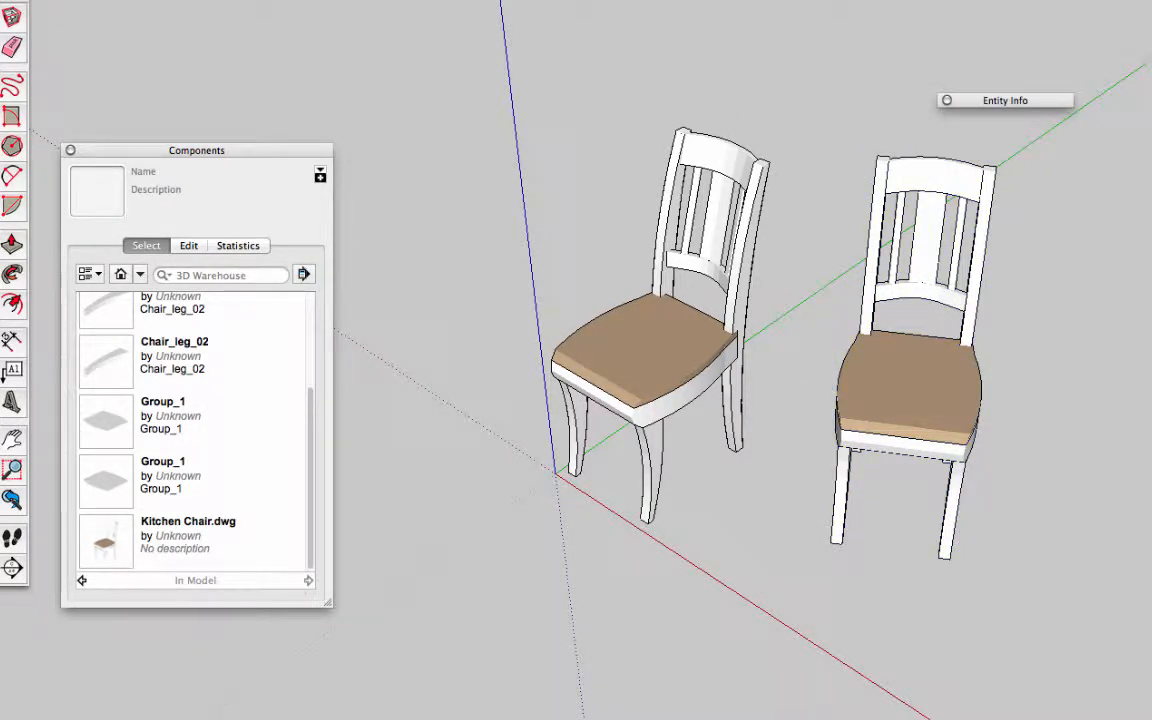
# - Switch to the master parts file START.skp model and import Kitchen Chair.dwg with the units at Inches
pyautogui.click(405, 0)
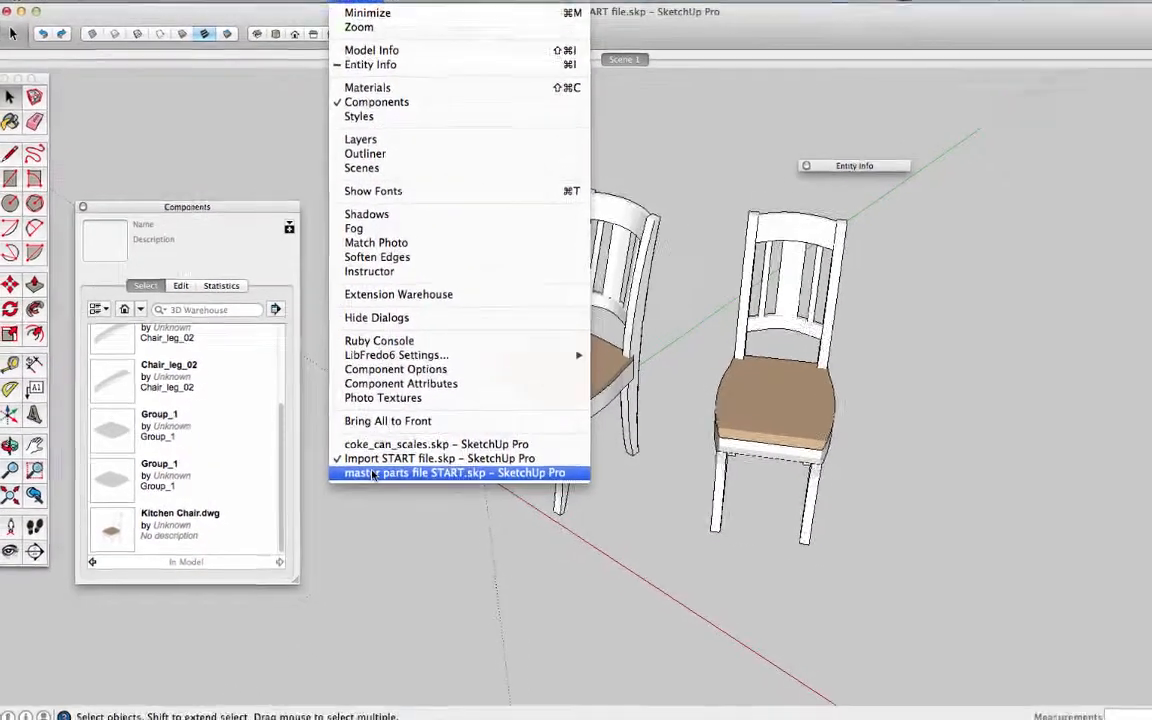
pyautogui.click(372, 474)
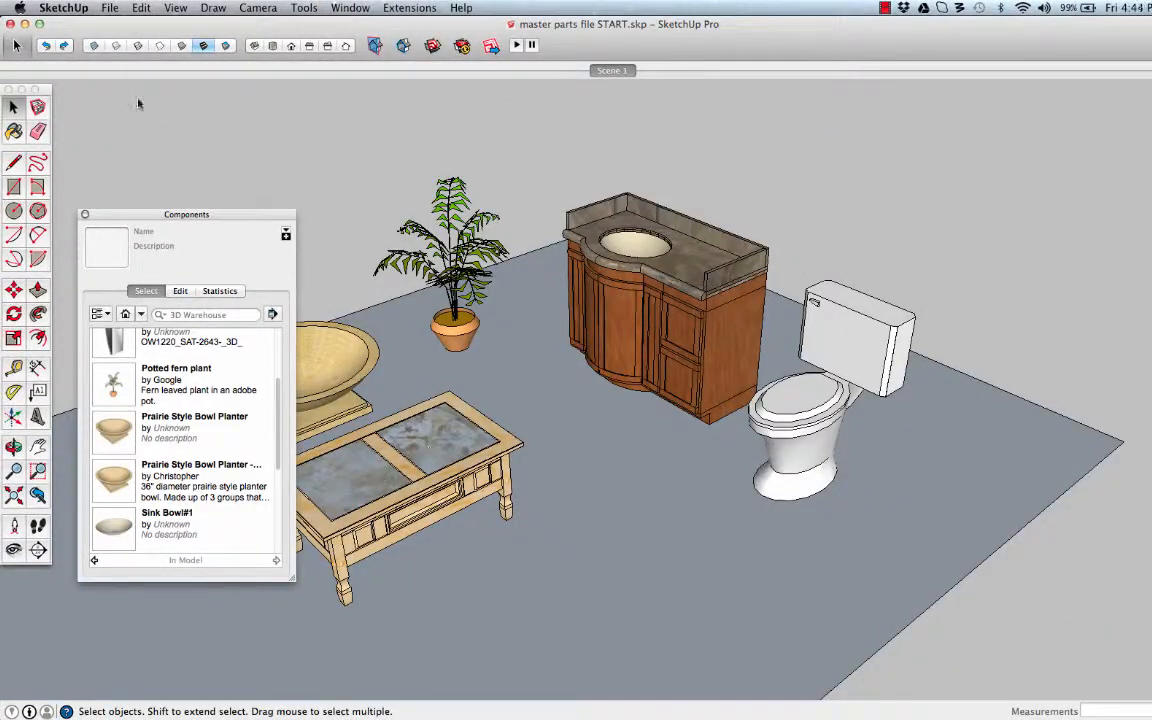
pyautogui.click(107, 10)
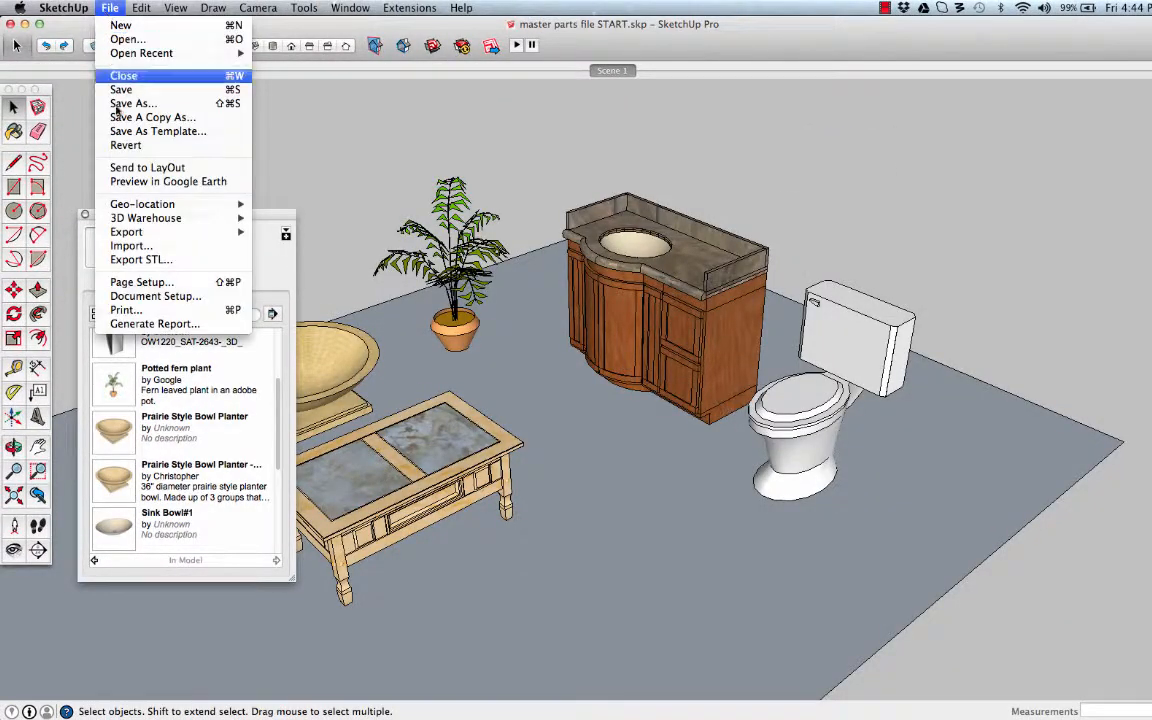
pyautogui.click(125, 246)
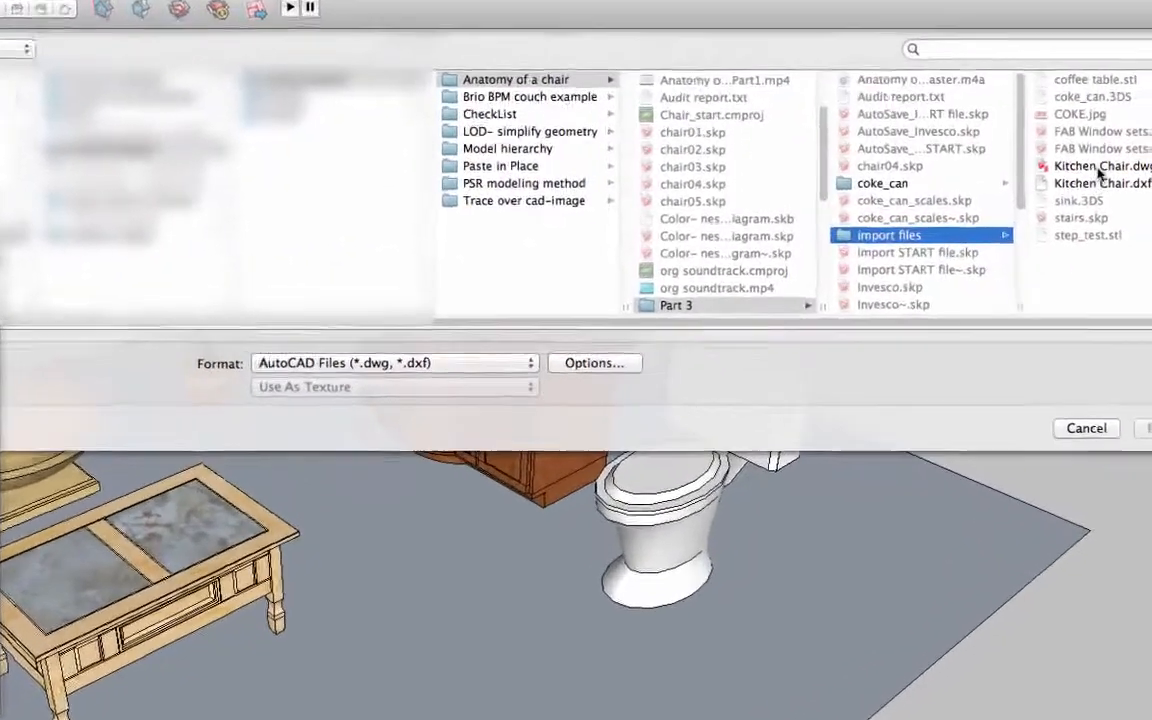
pyautogui.click(1099, 168)
pyautogui.click(600, 365)
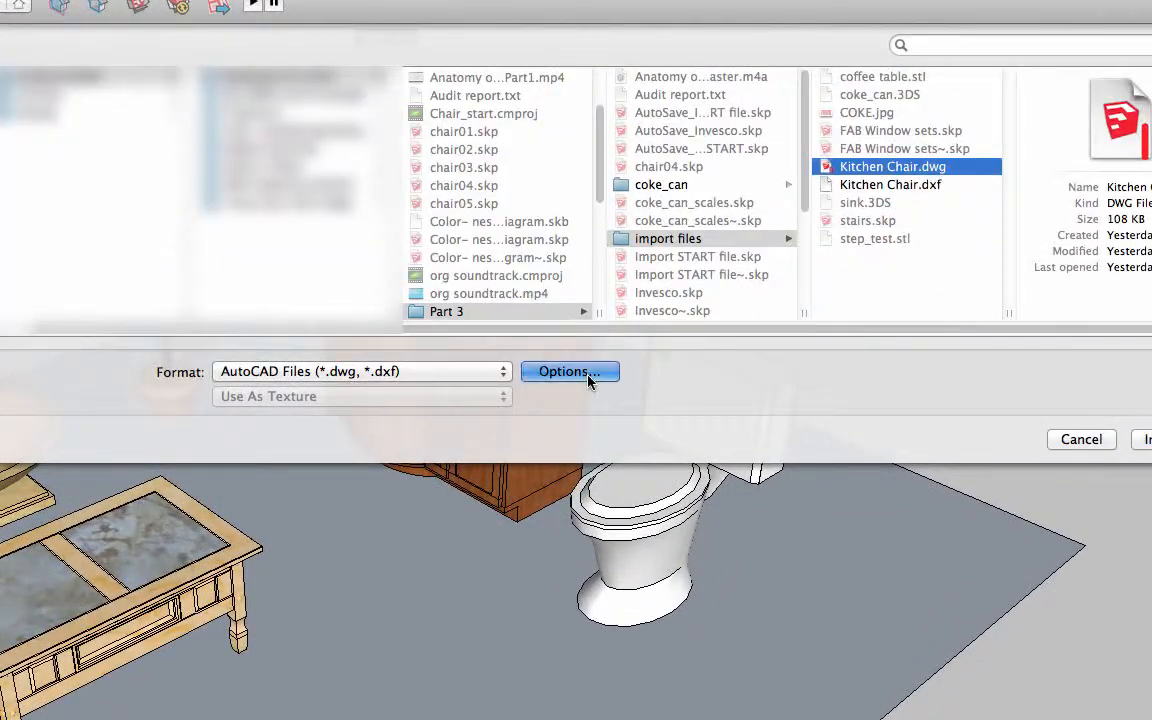
pyautogui.click(265, 246)
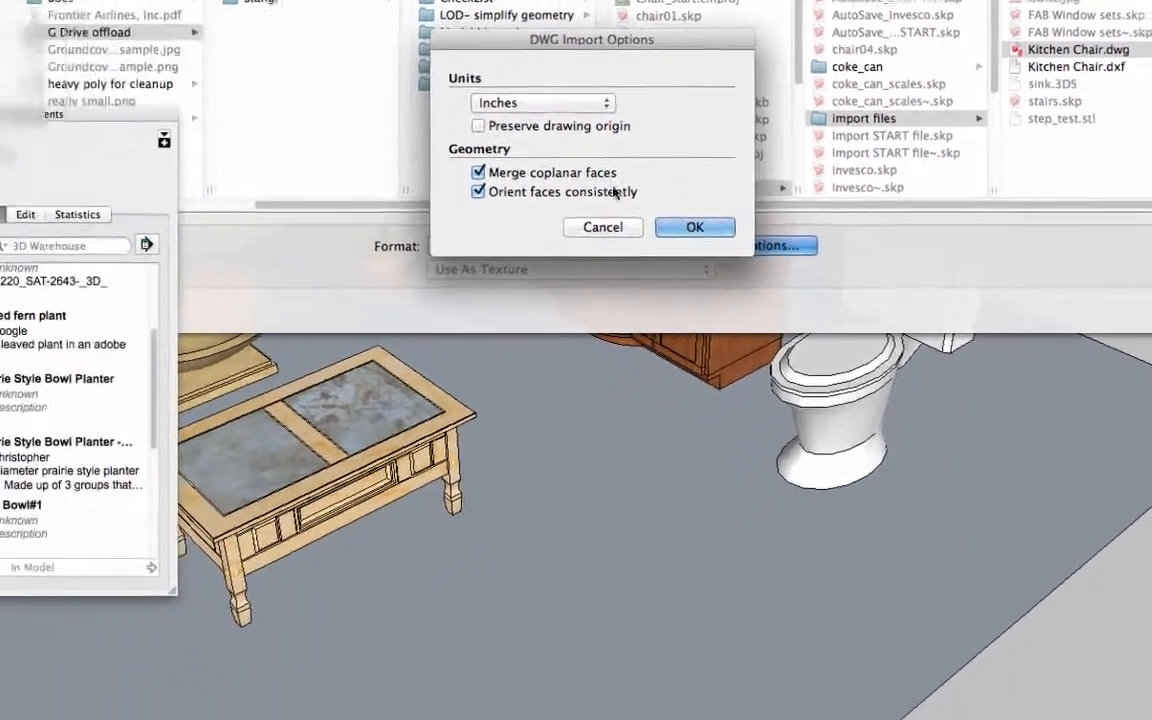
pyautogui.click(790, 170)
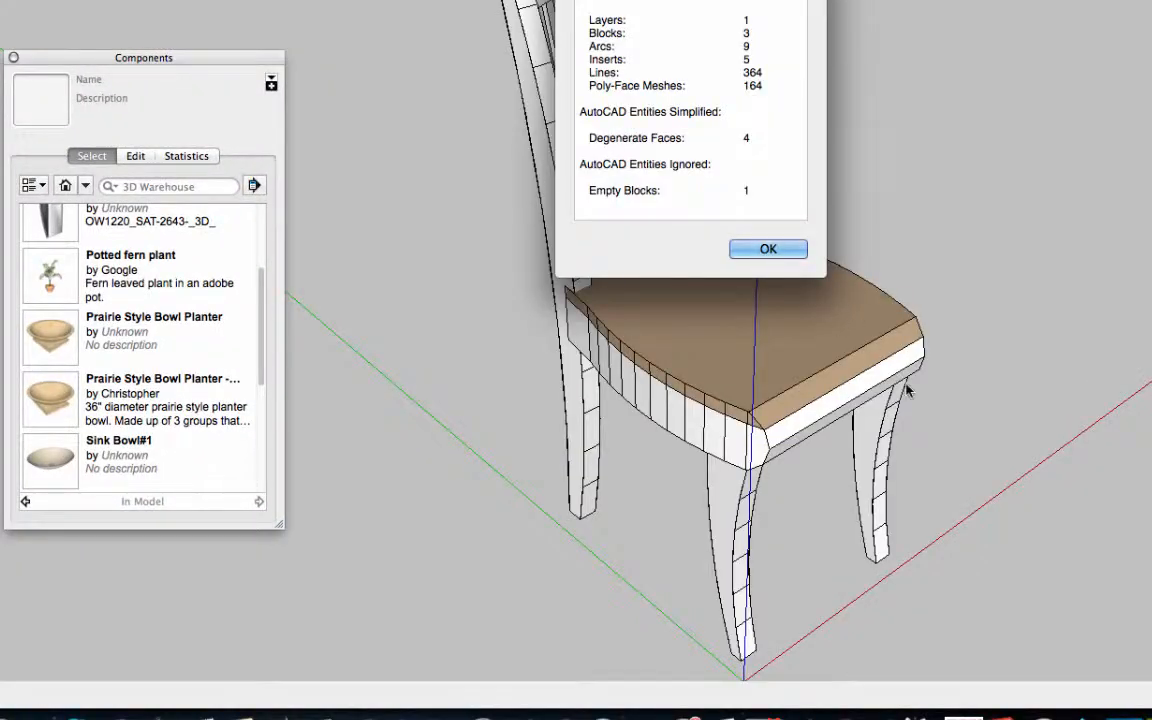
pyautogui.click(764, 247)
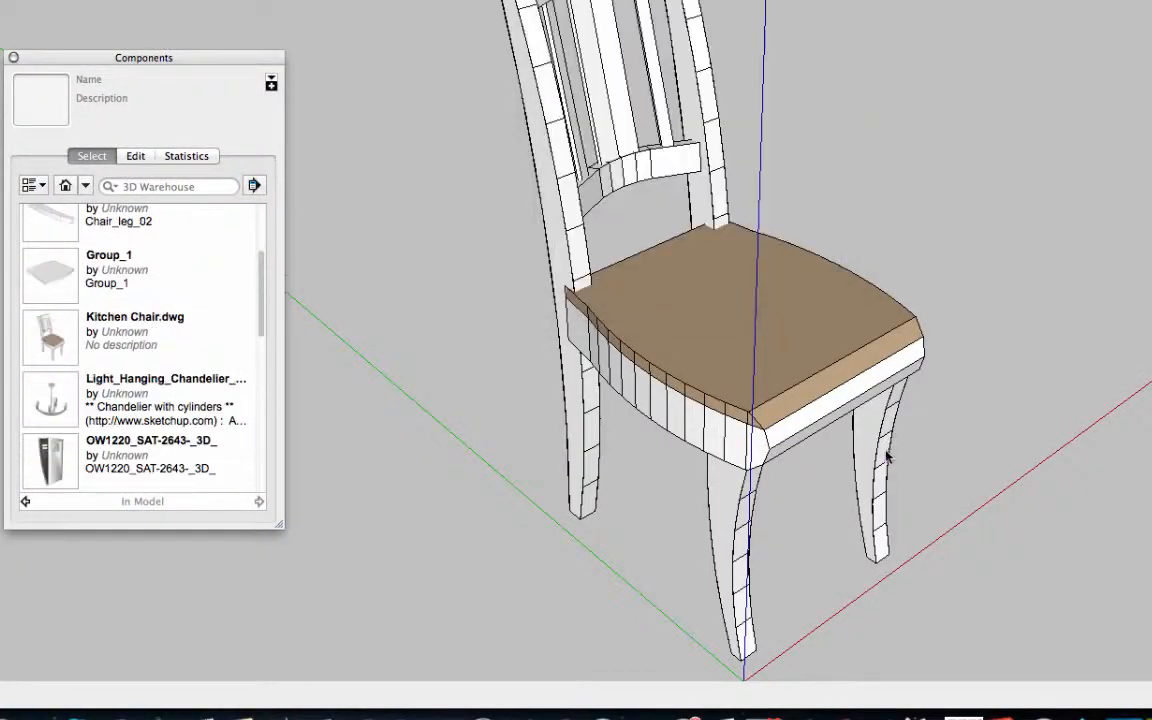
pyautogui.scroll(-5, 907, 449)
pyautogui.scroll(4, 905, 449)
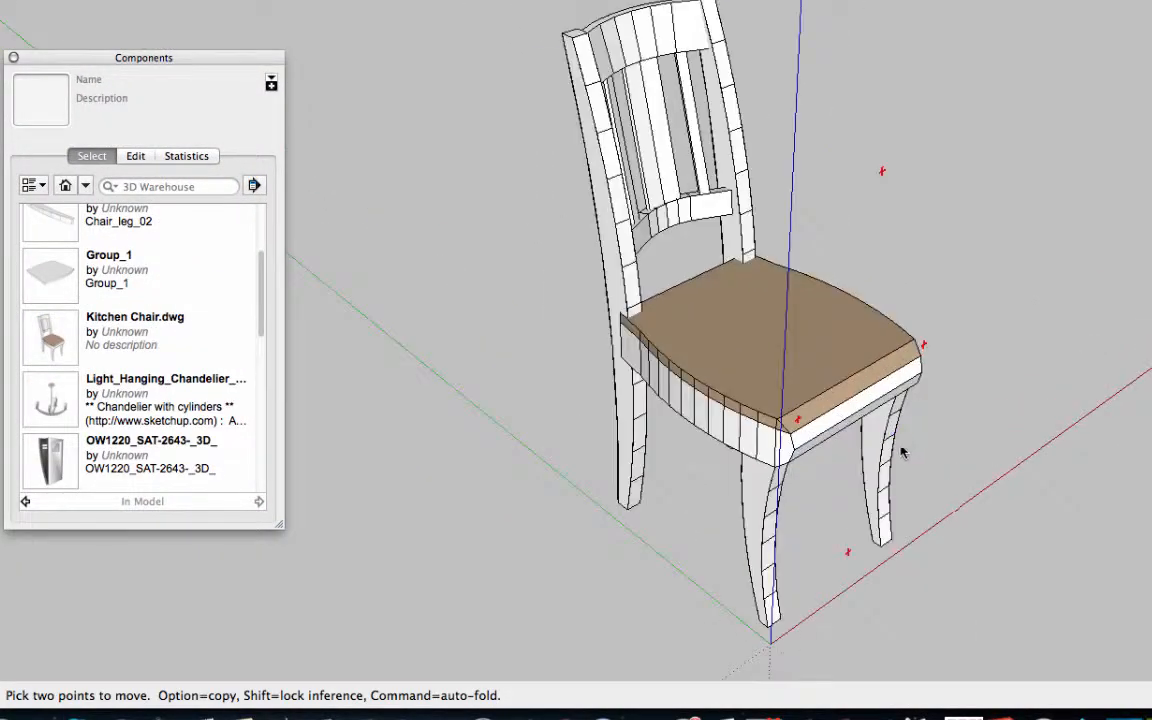
pyautogui.click(813, 402)
pyautogui.press('space')
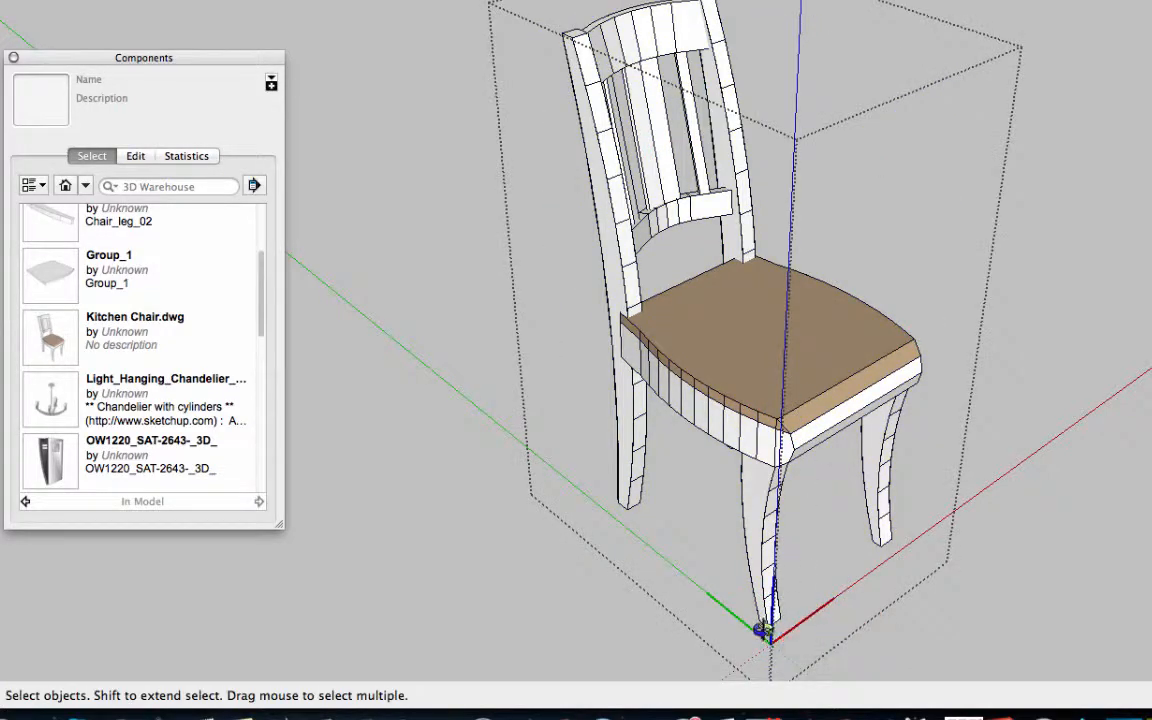
pyautogui.moveTo(761, 625); pyautogui.dragTo(651, 591, button='middle')
pyautogui.click(948, 490)
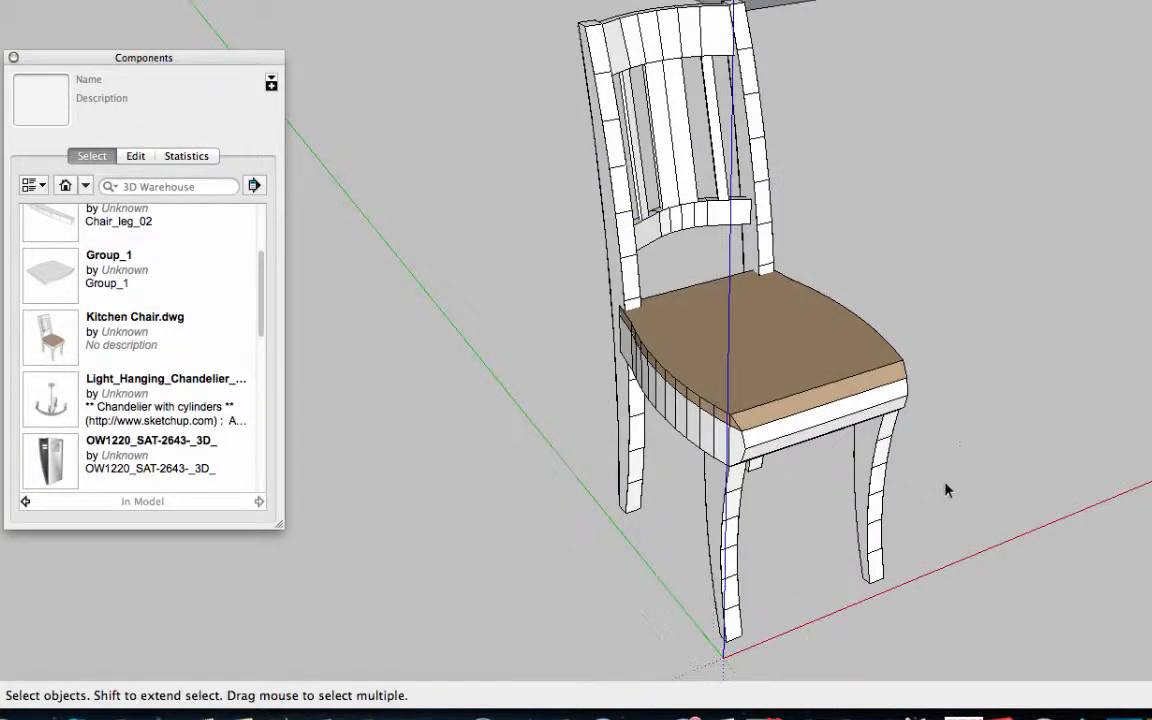
# - Select the imported chair and draw a line joining the bottoms of its two front legs
pyautogui.scroll(-2, 817, 429)
pyautogui.click(817, 429)
pyautogui.press('l')
pyautogui.click(857, 547)
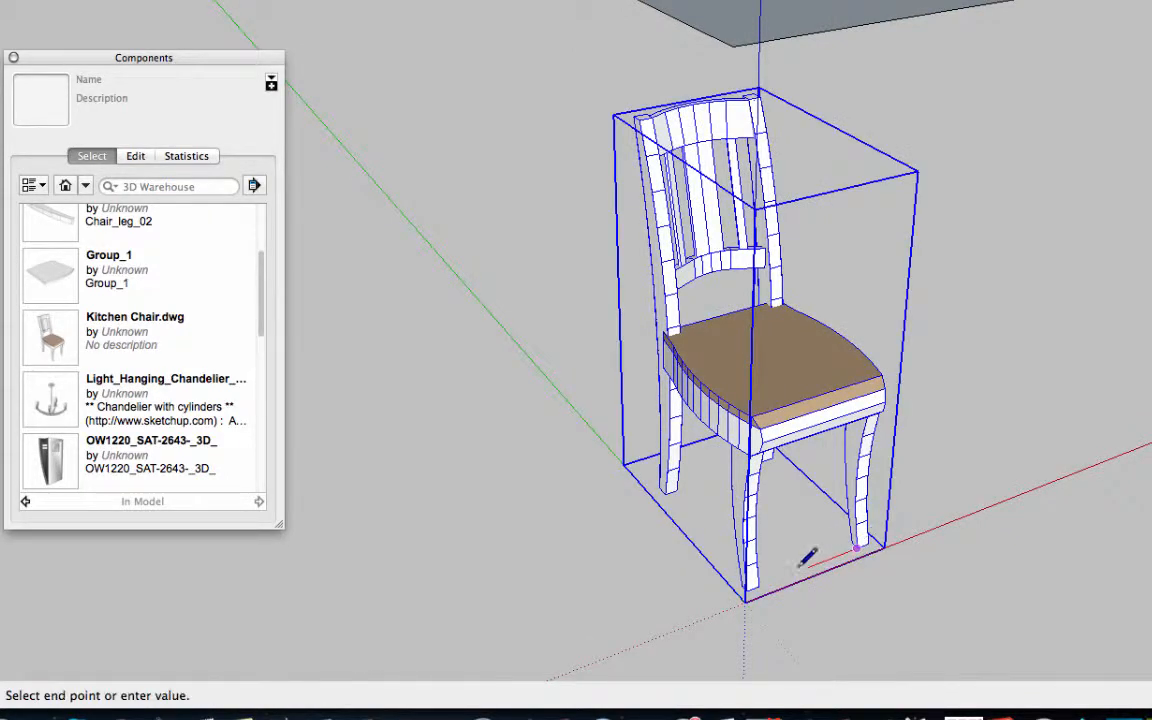
pyautogui.press('space')
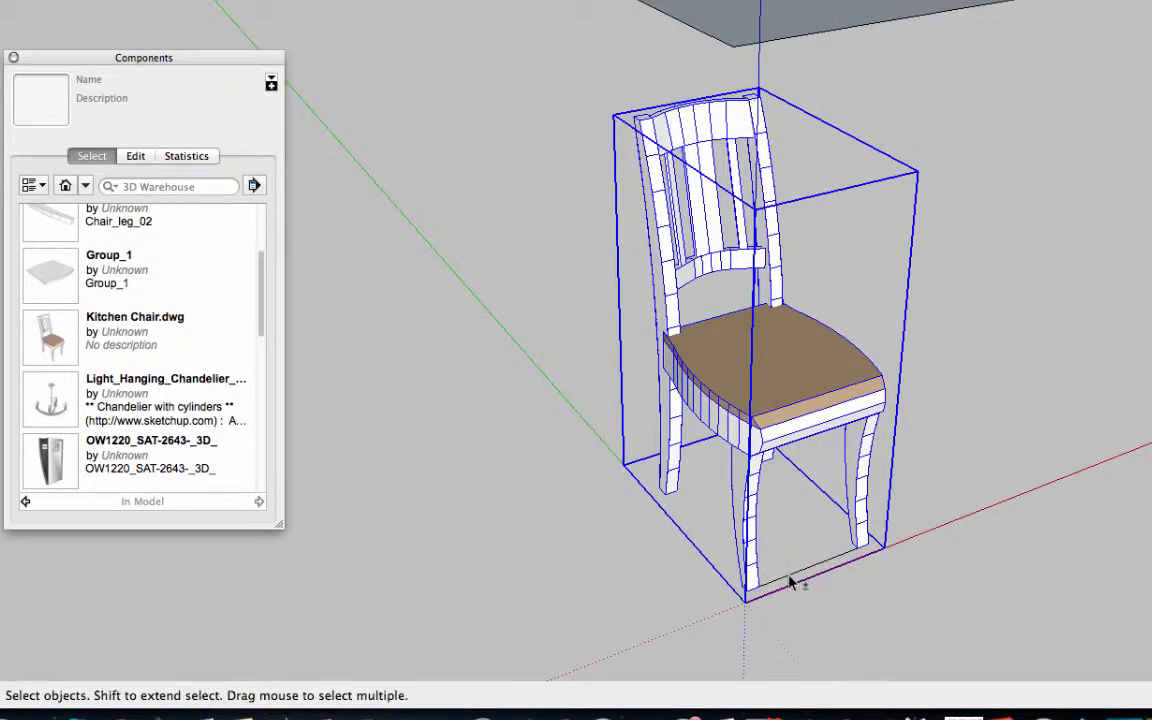
# - Start making a component from the chair and the line, placing its component axes at the line's midpoint
pyautogui.rightClick(827, 392)
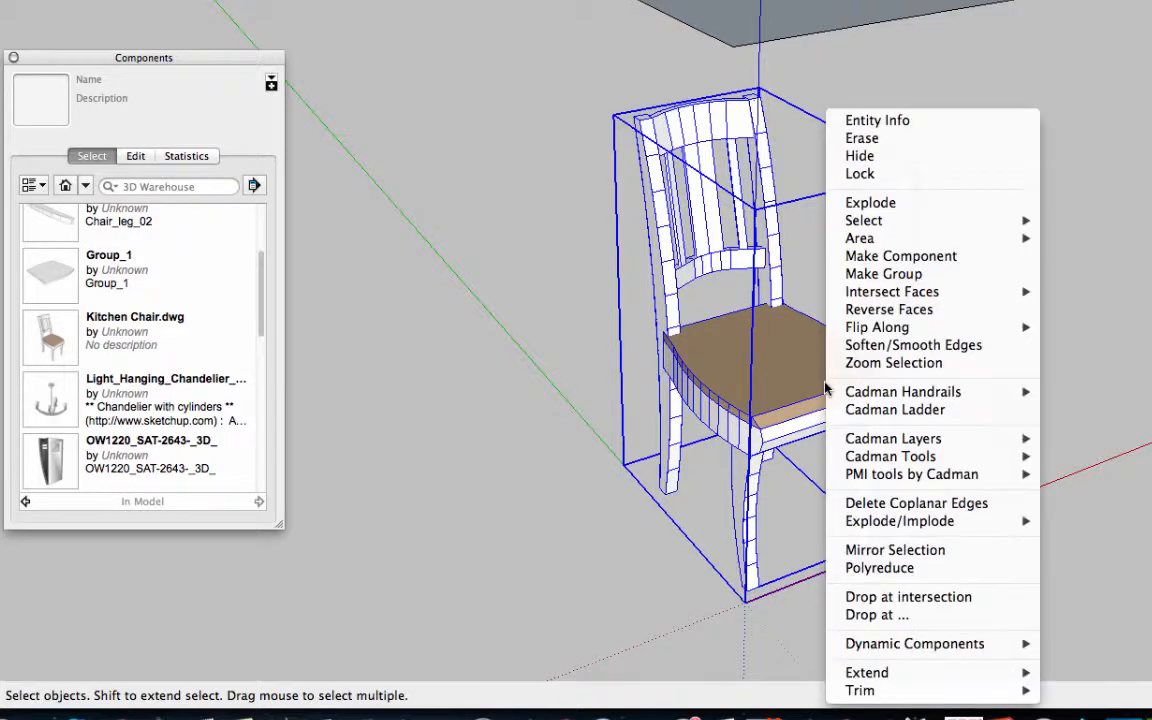
pyautogui.click(899, 257)
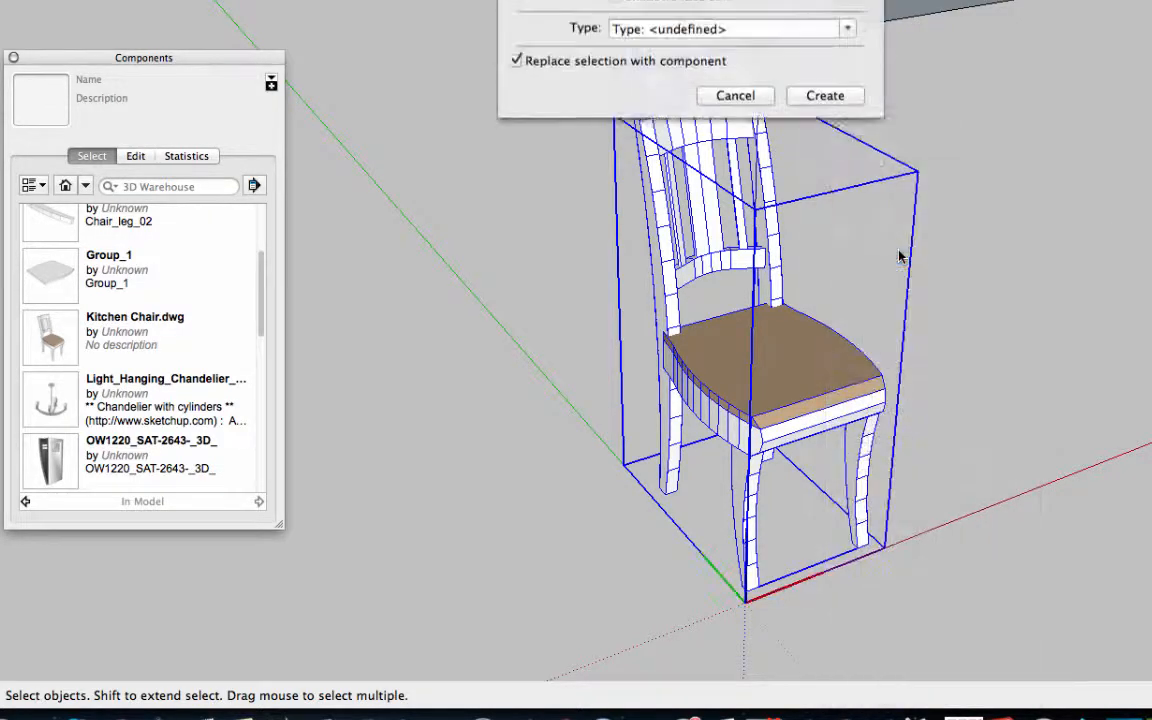
pyautogui.click(688, 40)
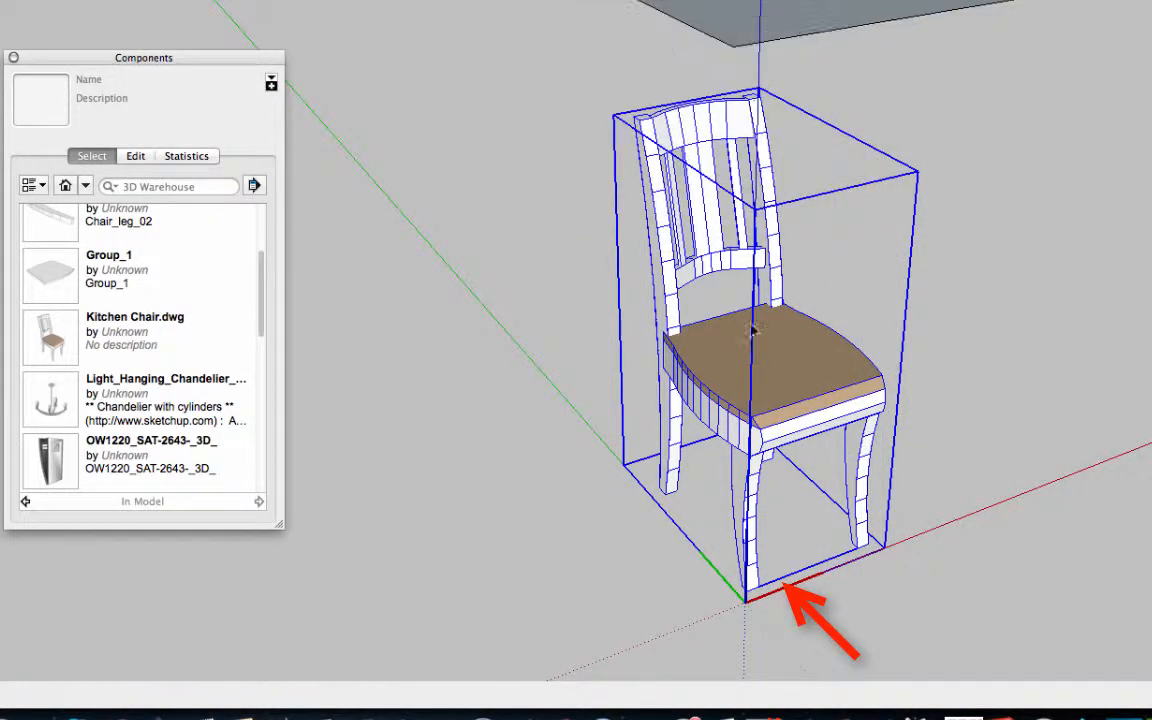
pyautogui.click(810, 569)
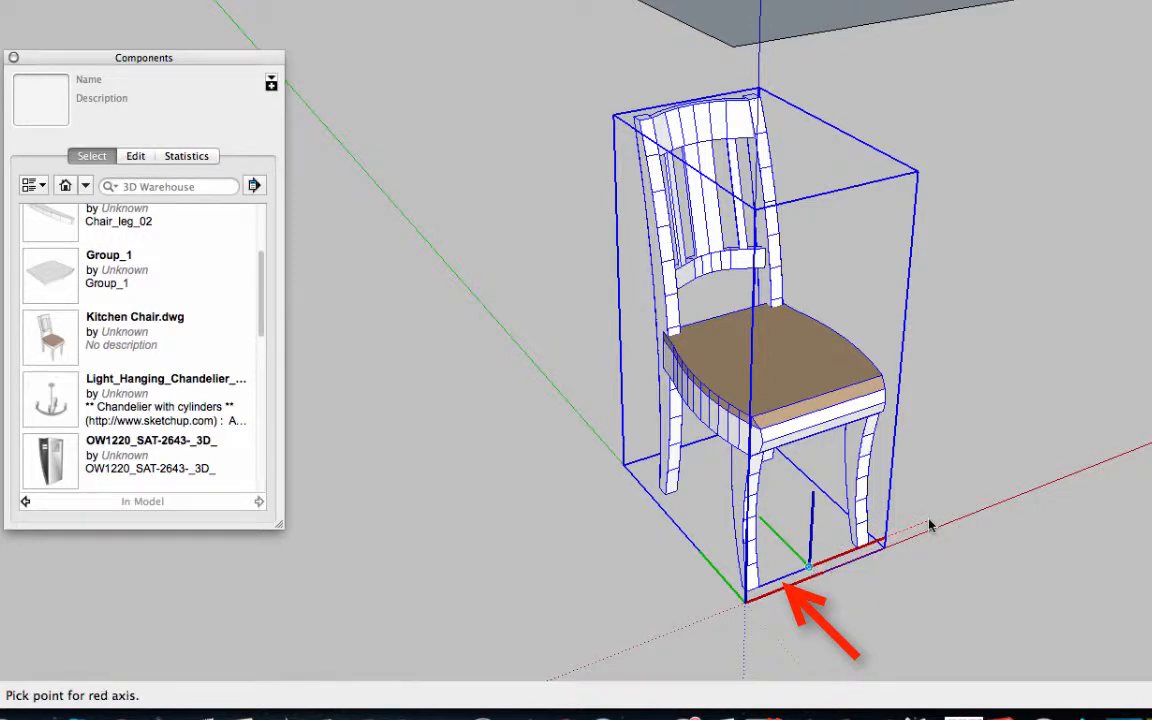
pyautogui.click(771, 525)
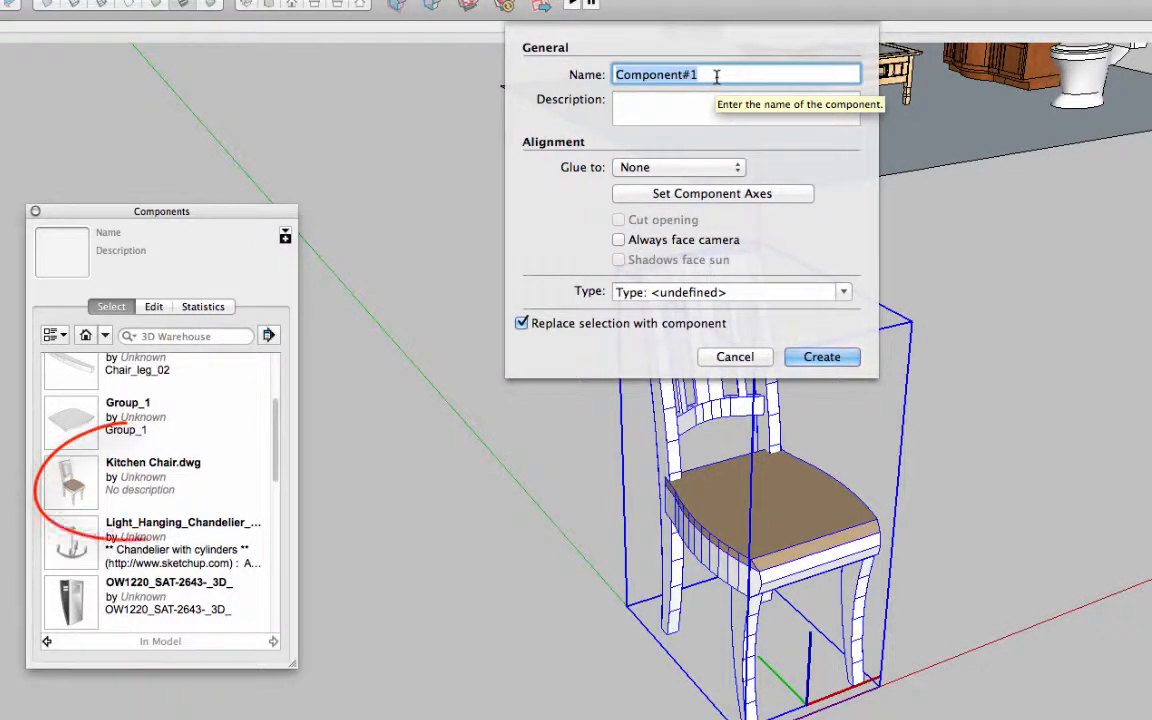
# - Name the component Finished Kitchen Chair and create it, replacing the selection
pyautogui.write('Finished')
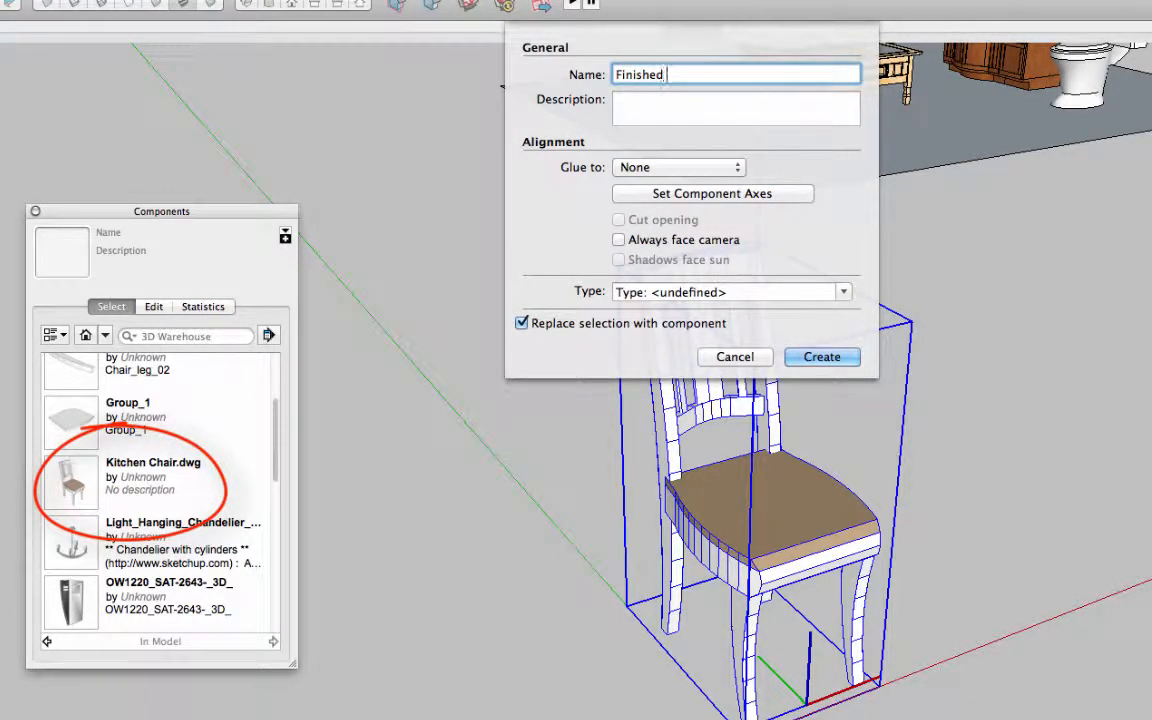
pyautogui.write(' Kitc')
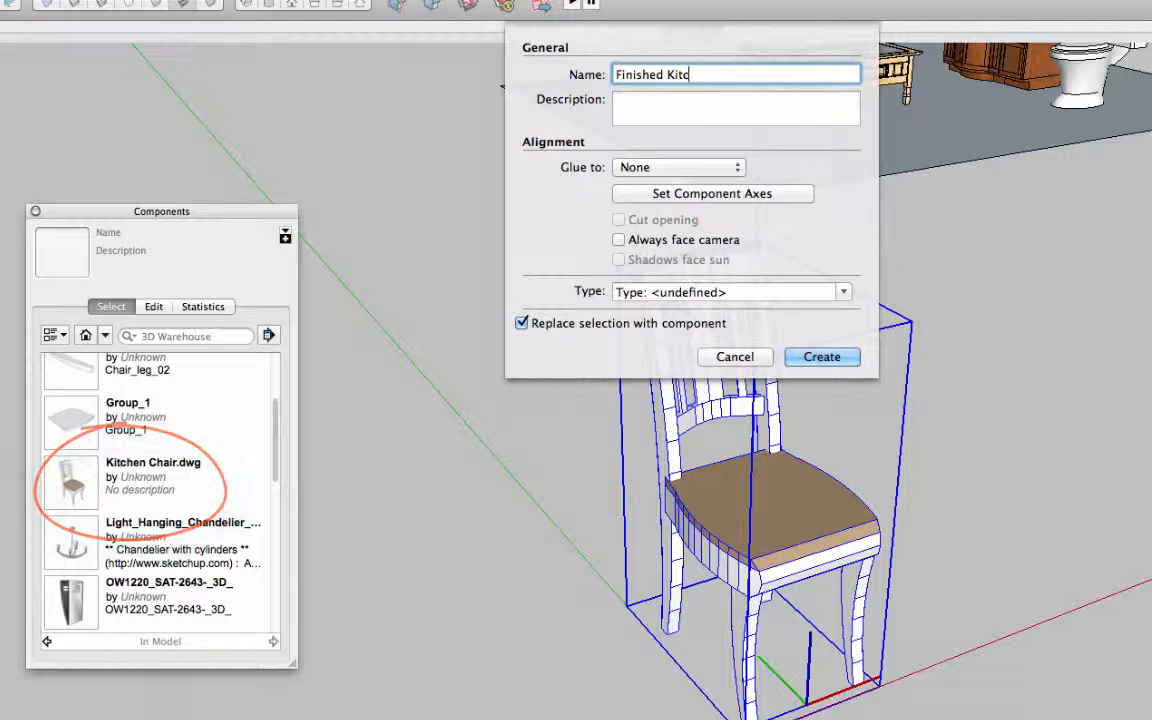
pyautogui.write('hen Chair')
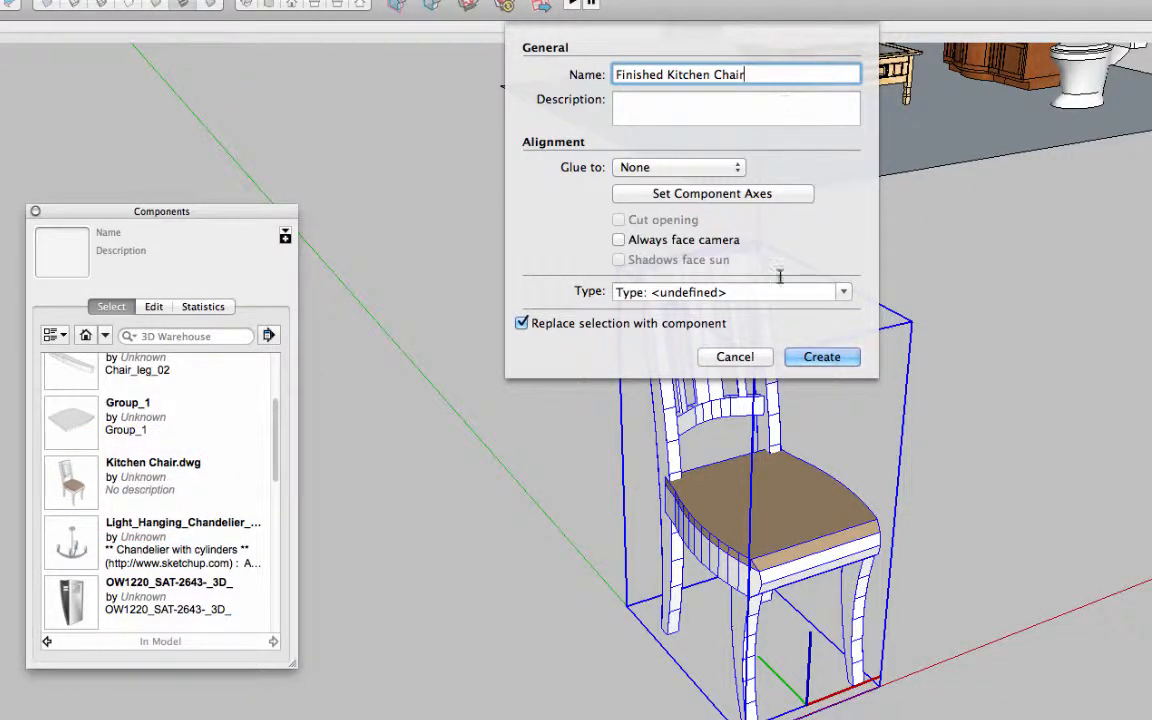
pyautogui.click(821, 357)
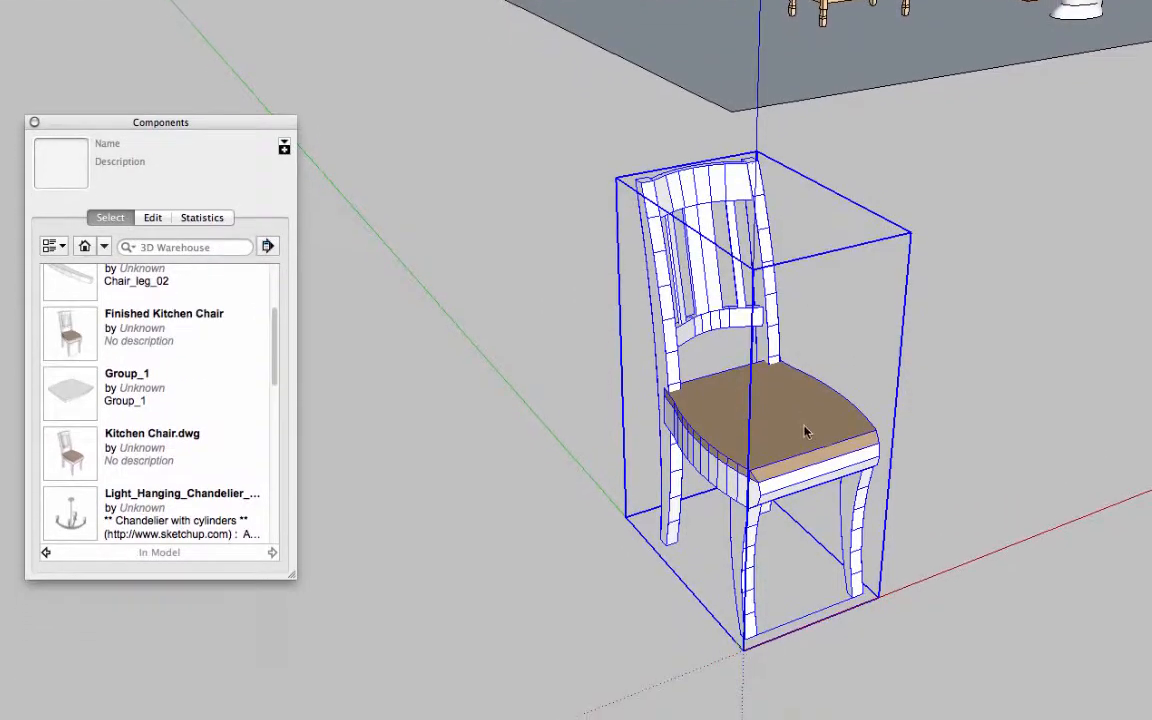
# - Examine the new chair component by opening it, selecting the line between its front legs, closing it and selecting the whole chair
pyautogui.moveTo(733, 432); pyautogui.dragTo(418, 441, button='middle')
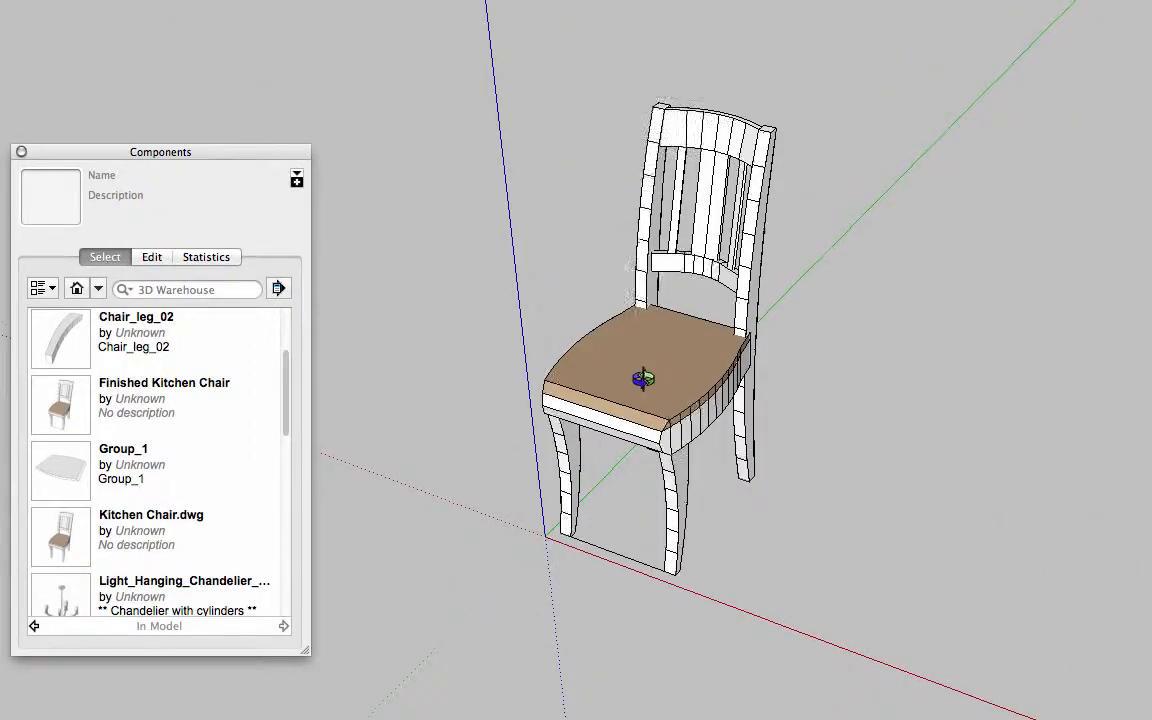
pyautogui.doubleClick(648, 386)
pyautogui.scroll(5, 625, 550)
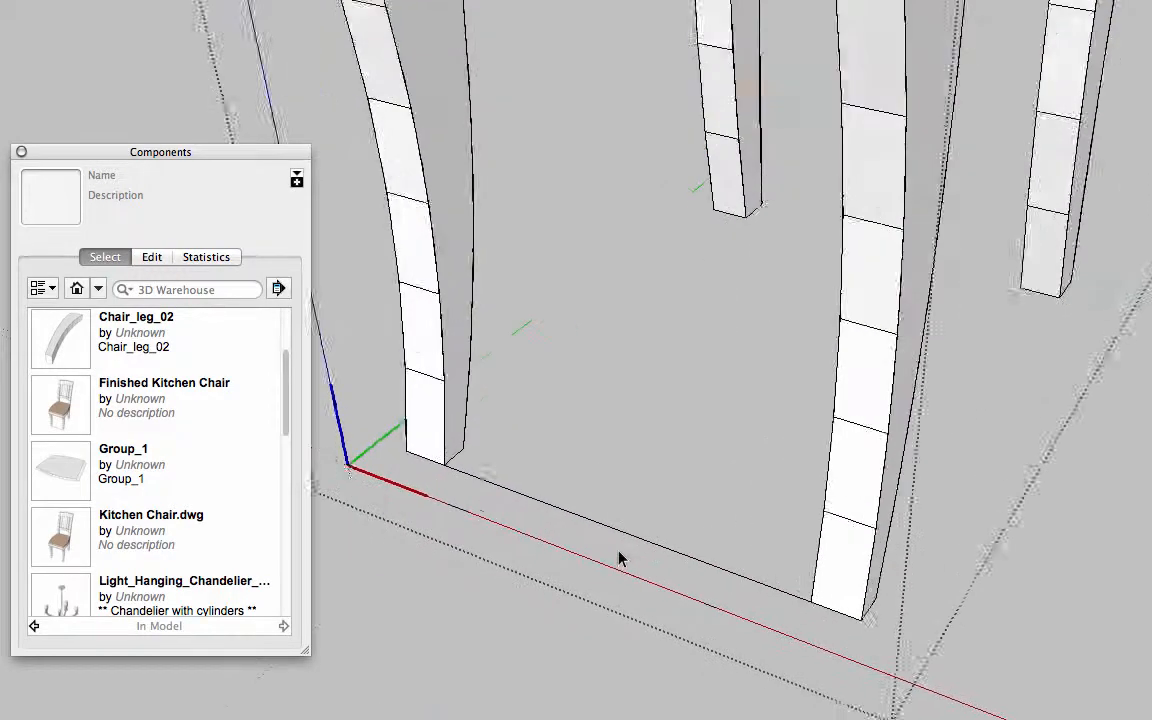
pyautogui.click(630, 533)
pyautogui.scroll(-10, 630, 533)
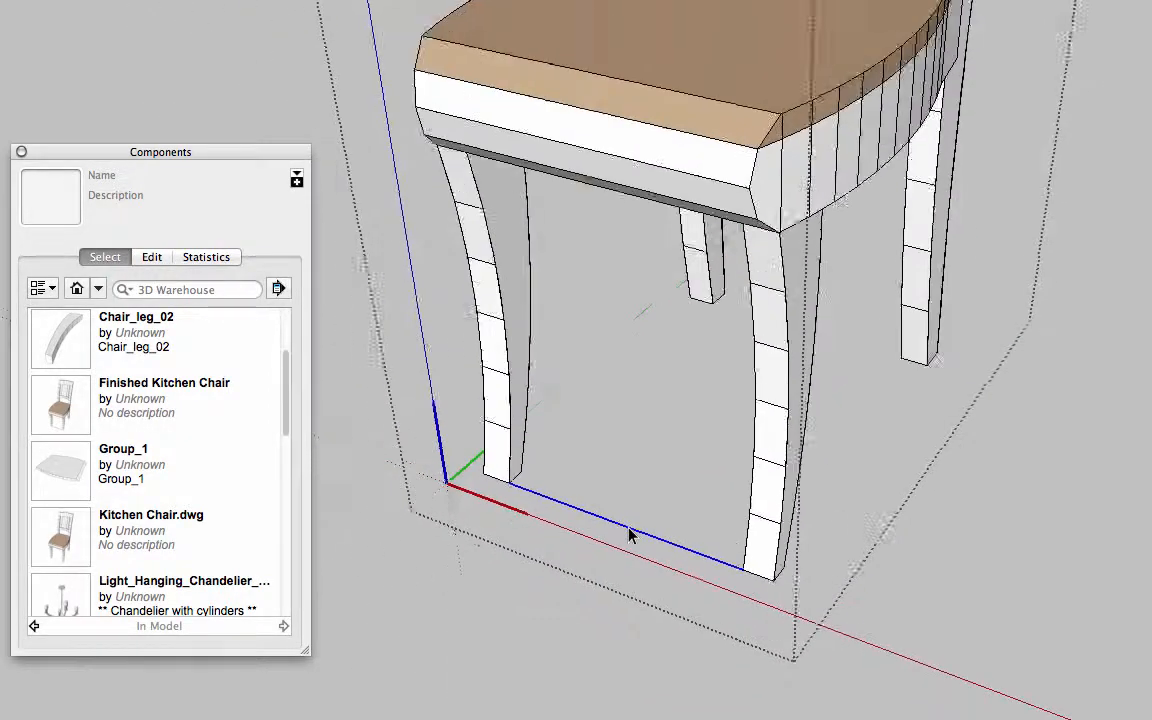
pyautogui.click(508, 600)
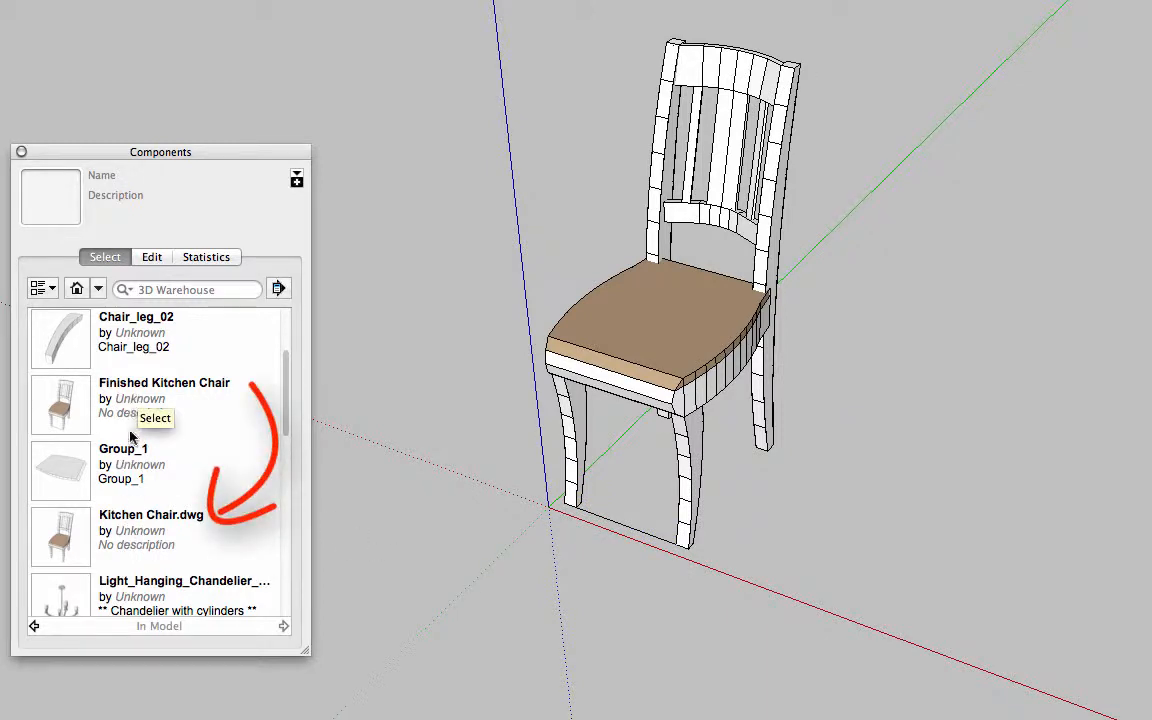
pyautogui.click(688, 342)
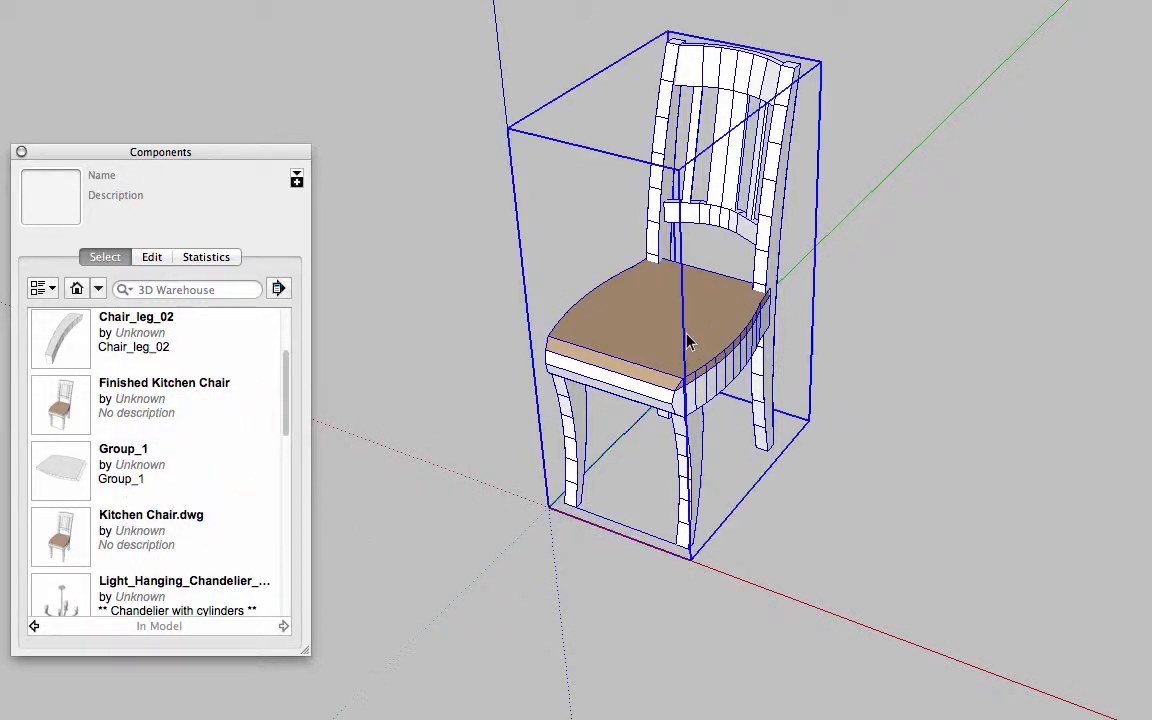
# - Inspect the nesting of the Finished Kitchen Chair component by opening it, selecting the Kitchen Chair.dwg component inside it, and closing it
pyautogui.keyDown('shift'); pyautogui.click(686, 334); pyautogui.keyUp('shift')
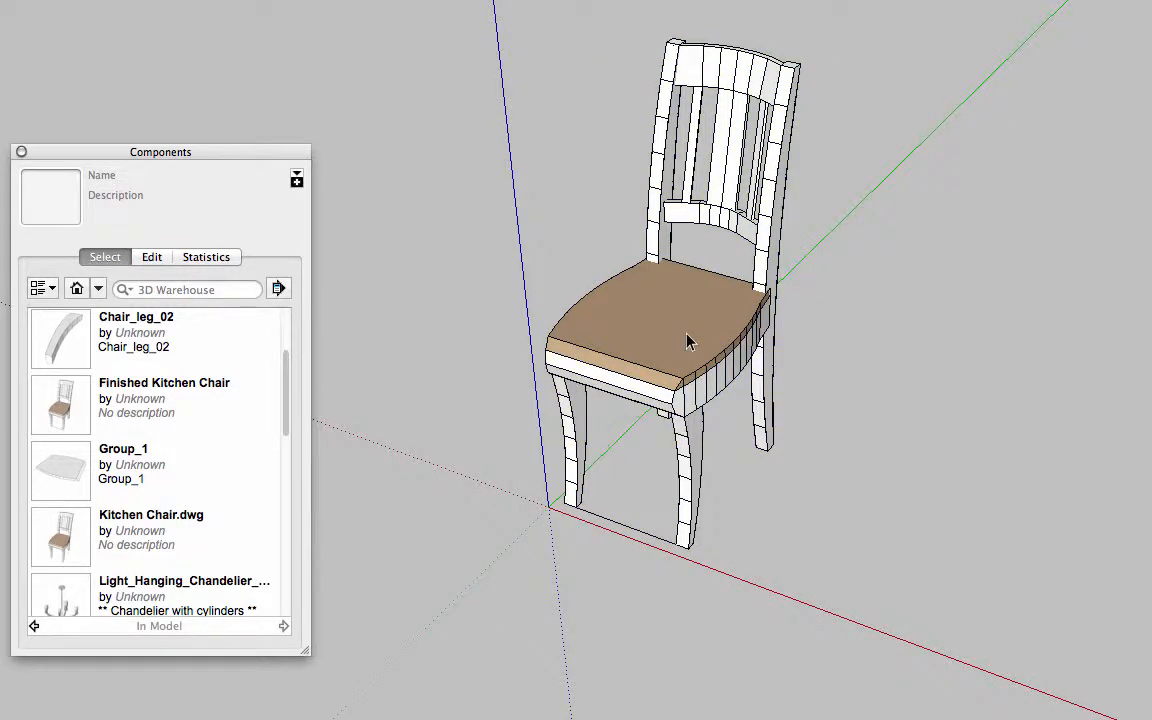
pyautogui.keyDown('shift'); pyautogui.click(686, 333); pyautogui.keyUp('shift')
pyautogui.moveTo(662, 315)
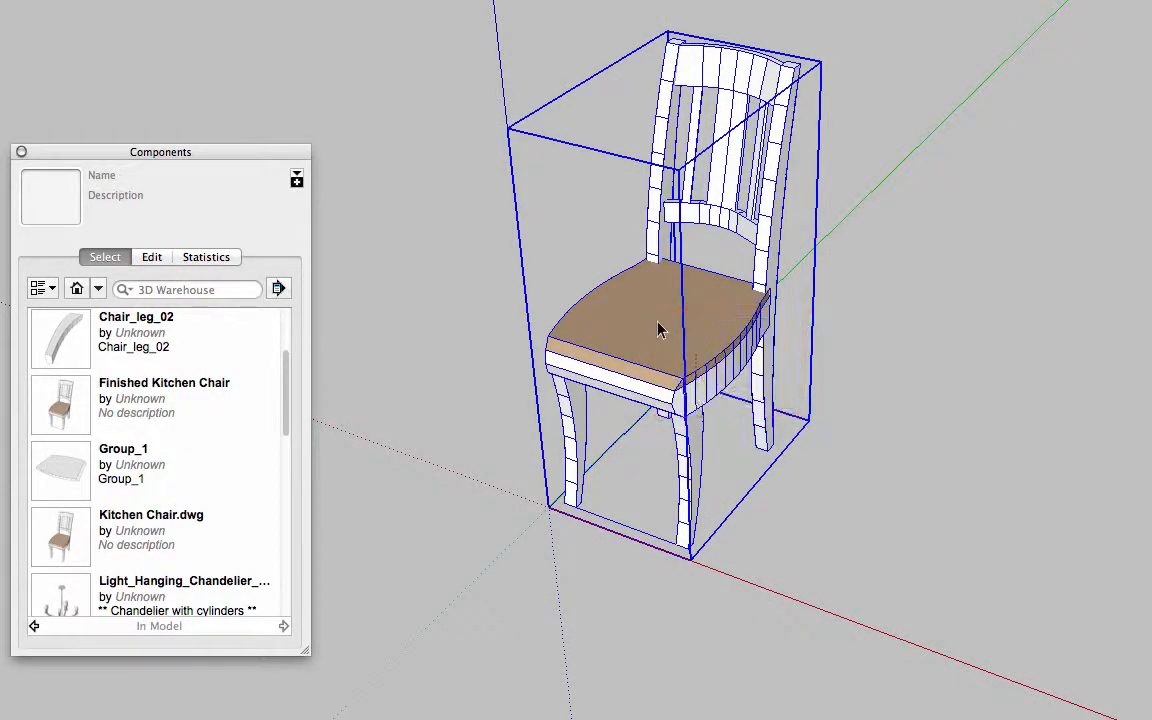
pyautogui.doubleClick(659, 329)
pyautogui.click(661, 328)
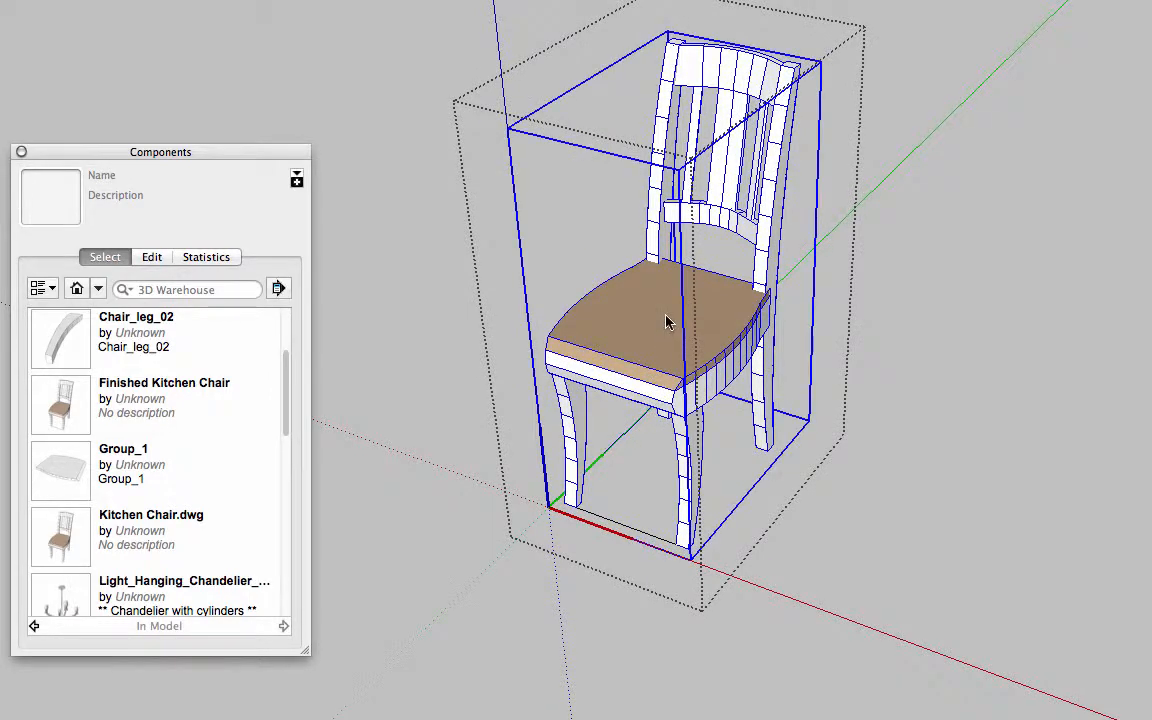
pyautogui.moveTo(667, 320)
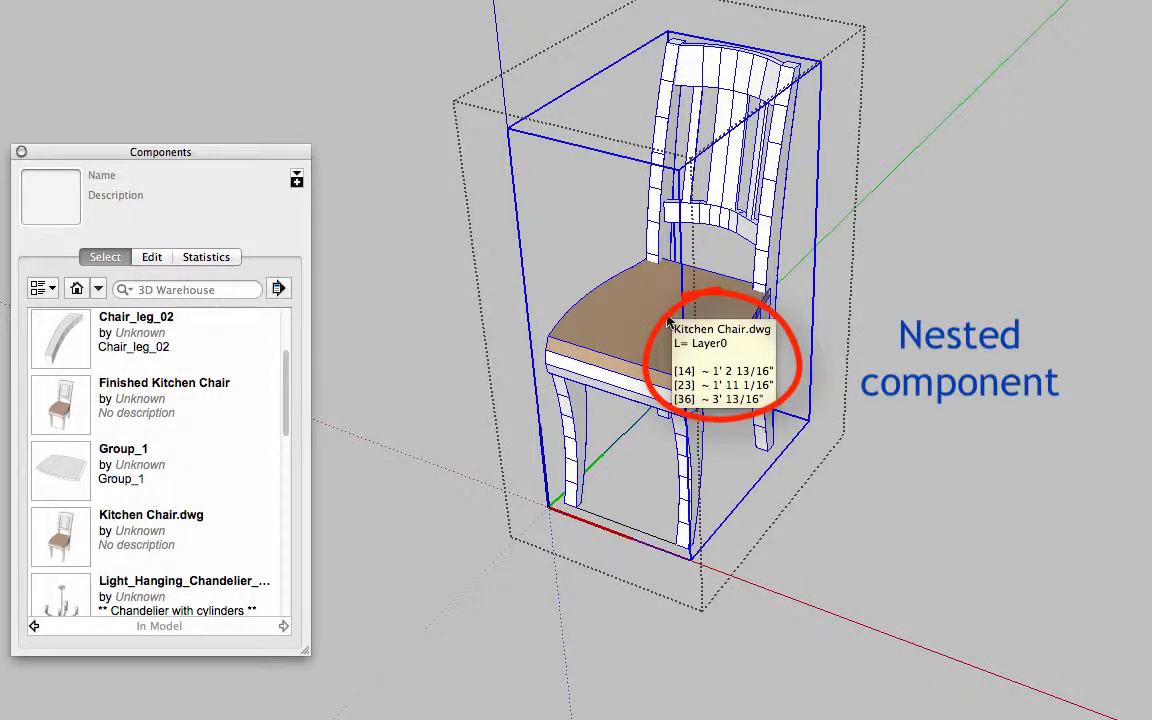
pyautogui.click(911, 355)
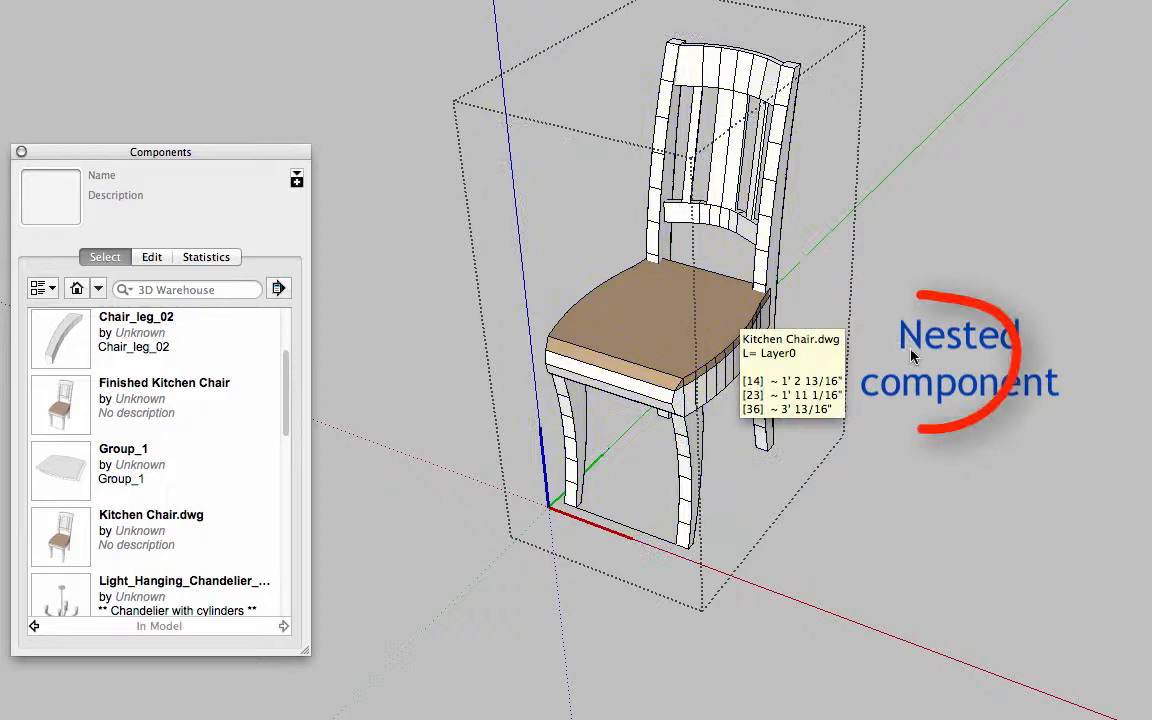
pyautogui.click(1019, 370)
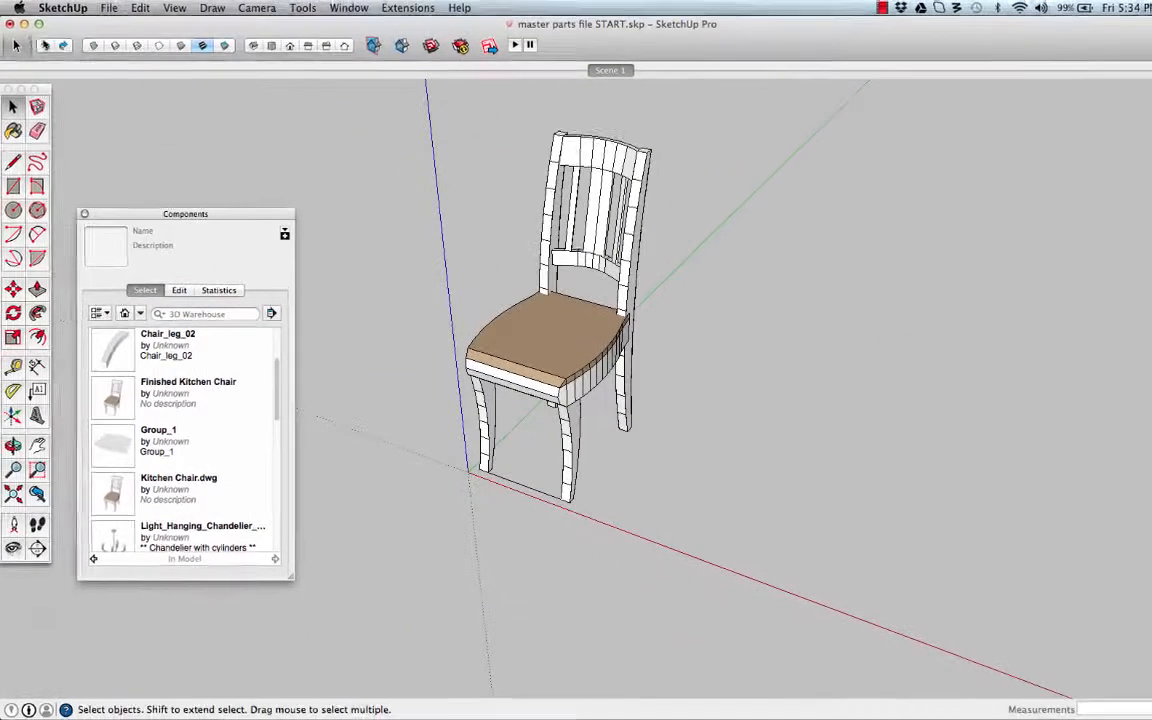
# - Undo the Finished Kitchen Chair component, the line between the front legs and the chair import
pyautogui.click(43, 49)
pyautogui.click(43, 49)
pyautogui.click(43, 49)
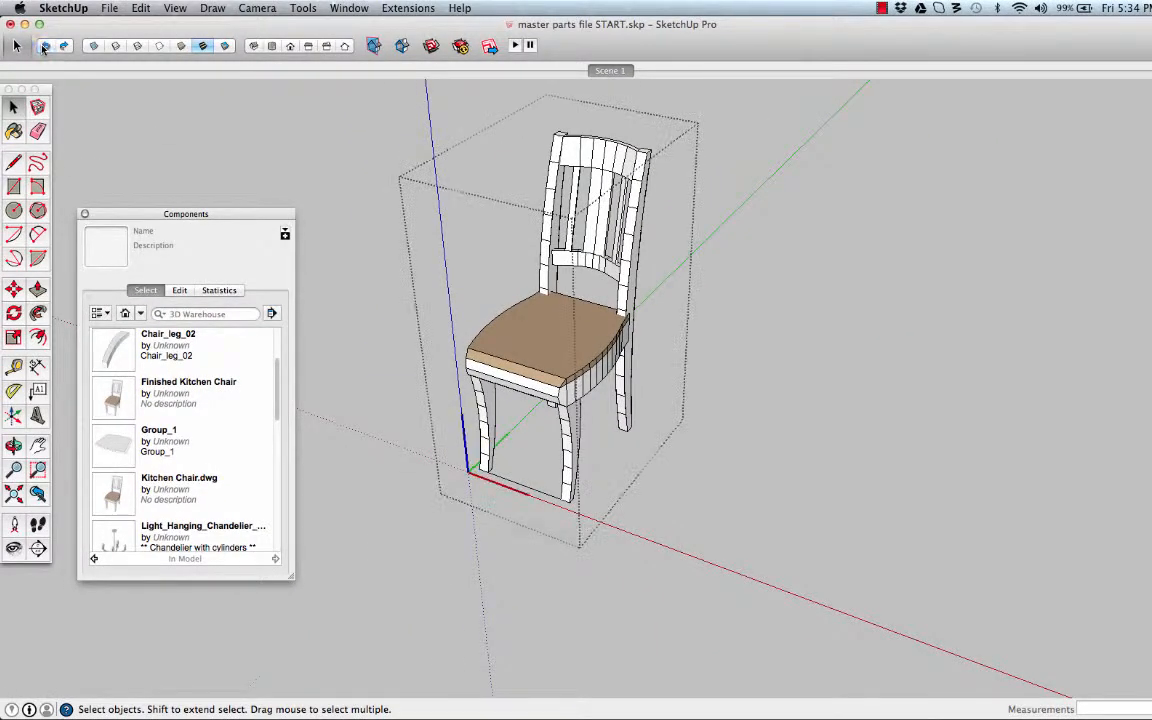
pyautogui.click(43, 49)
pyautogui.click(43, 49)
pyautogui.click(43, 49)
pyautogui.click(43, 47)
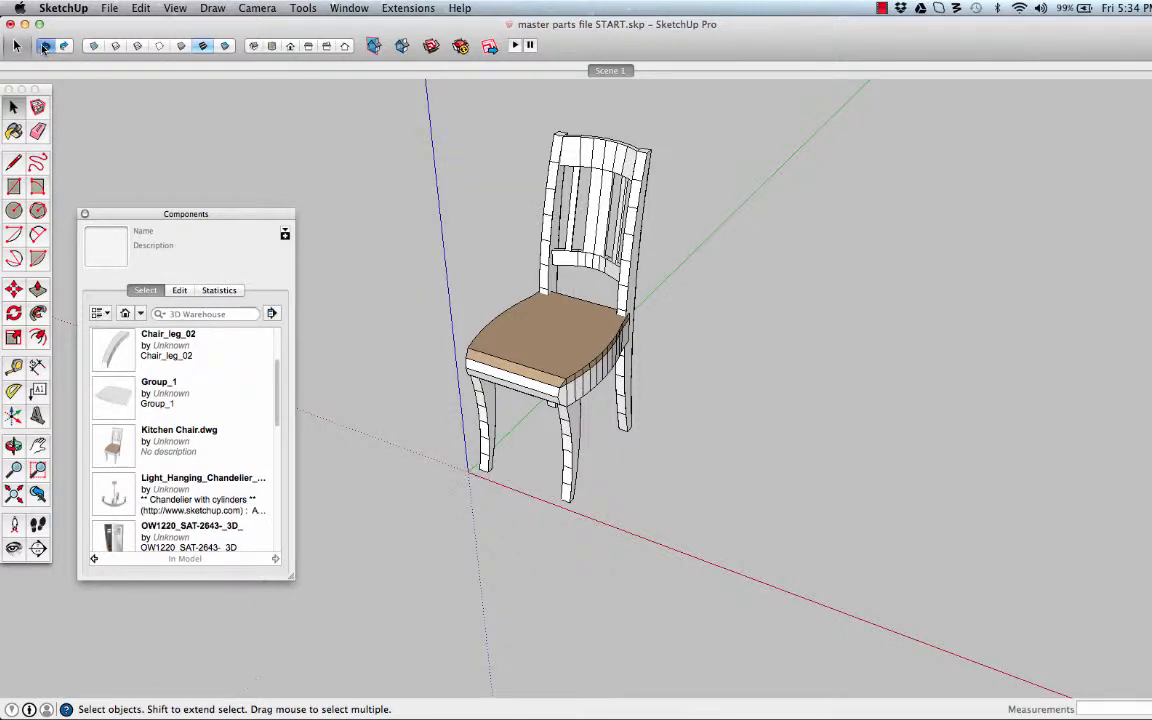
pyautogui.click(44, 48)
# - Import Kitchen Chair.dwg from the import files folder in AutoCAD format, checking its import options
pyautogui.scroll(-10, 440, 379)
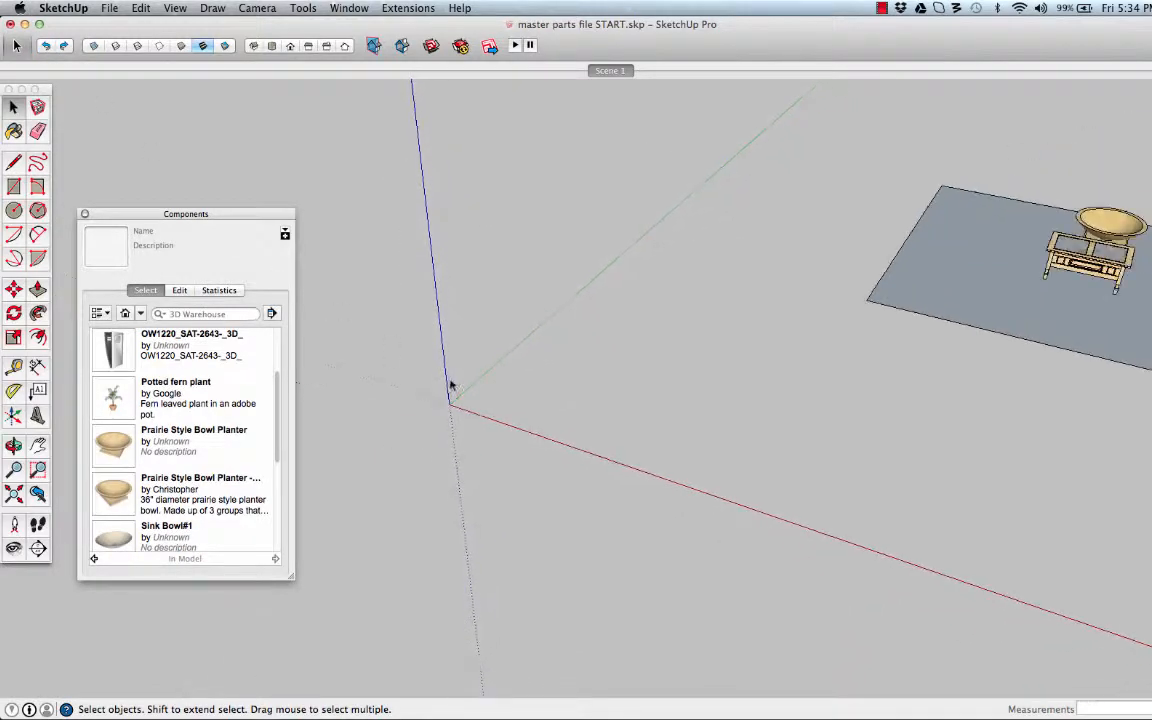
pyautogui.click(109, 7)
pyautogui.click(118, 244)
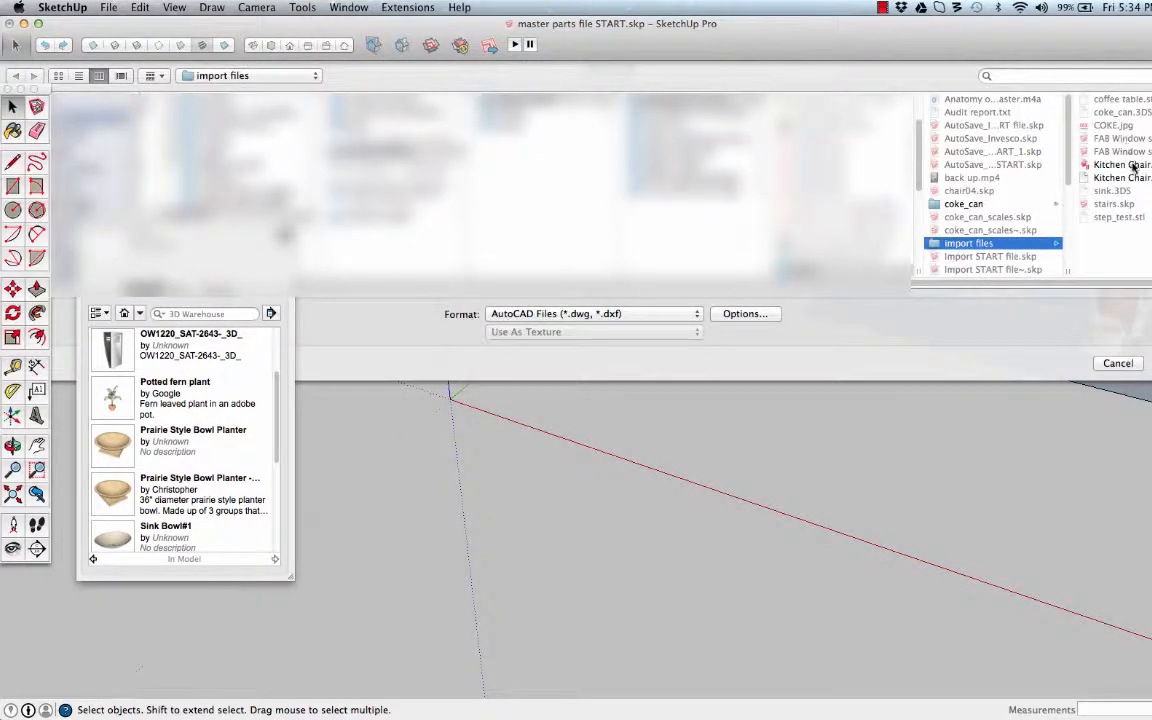
pyautogui.click(1122, 165)
pyautogui.click(745, 313)
pyautogui.click(689, 298)
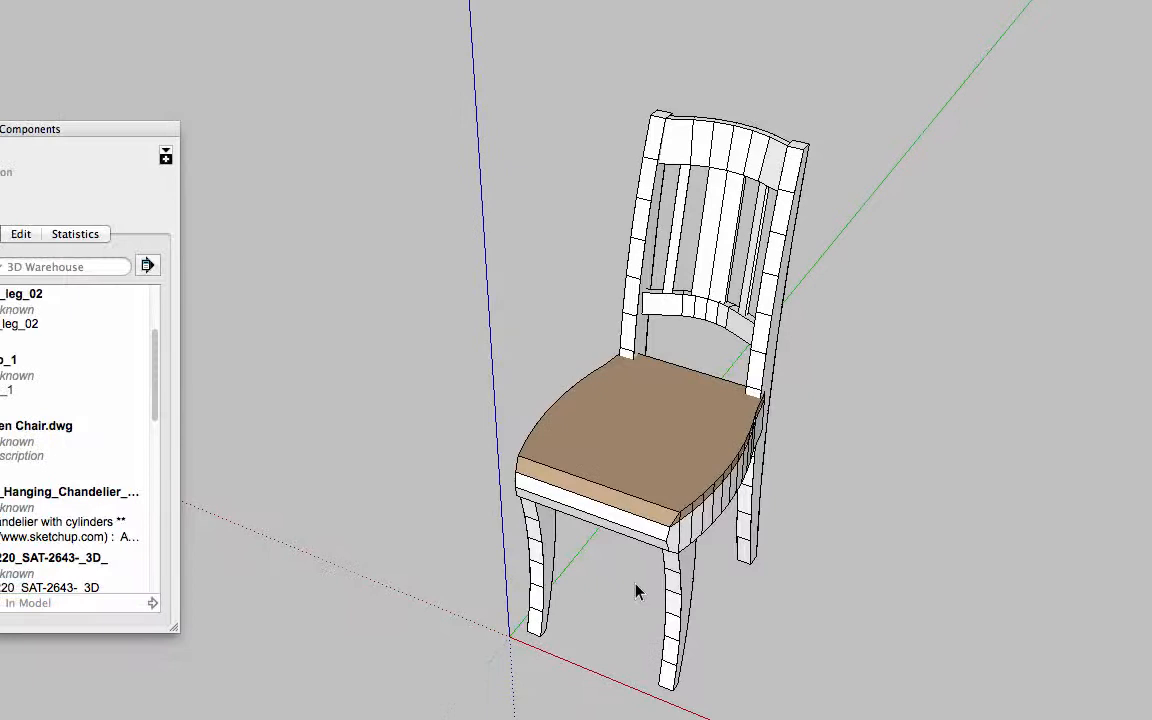
# - Draw a line joining the bottoms of the reimported chair's two front legs
pyautogui.moveTo(635, 591); pyautogui.dragTo(744, 566, button='middle')
pyautogui.click(732, 488)
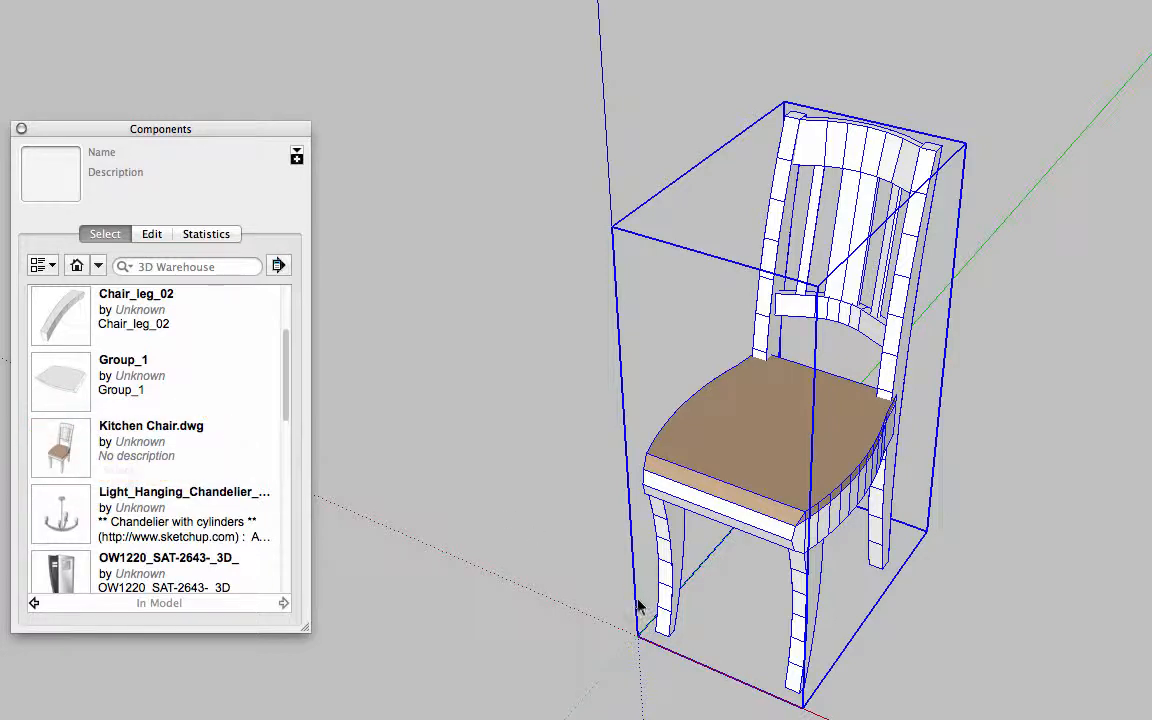
pyautogui.click(752, 659)
pyautogui.press('l')
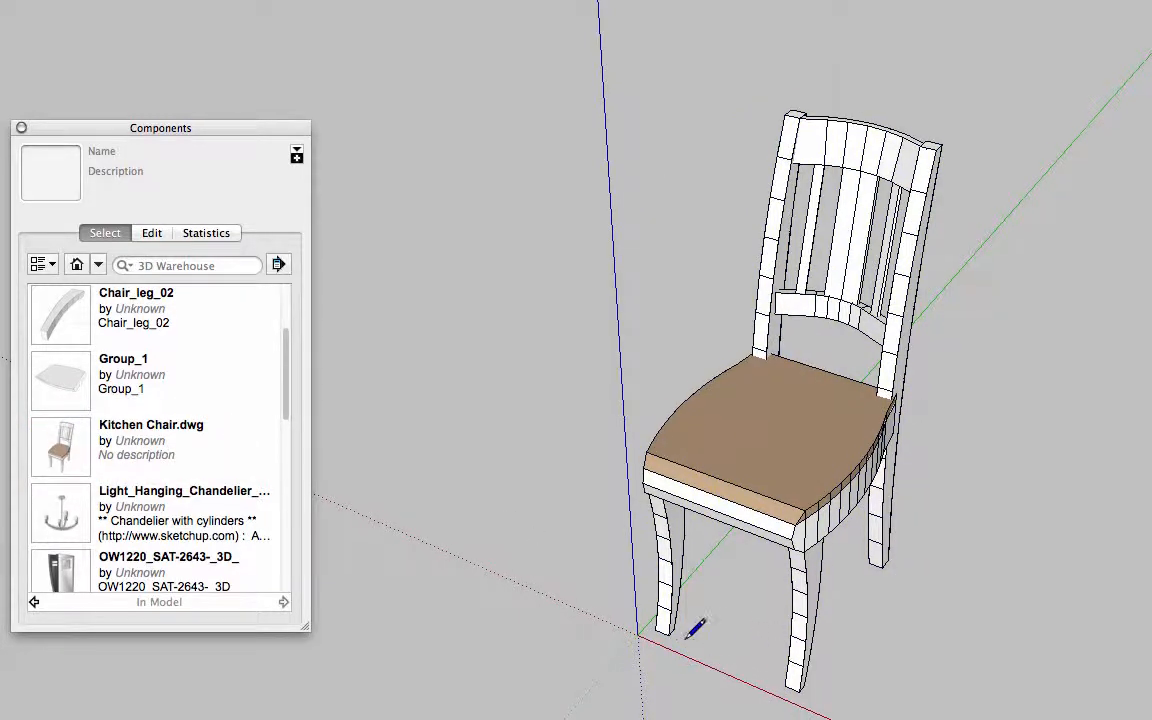
pyautogui.click(669, 636)
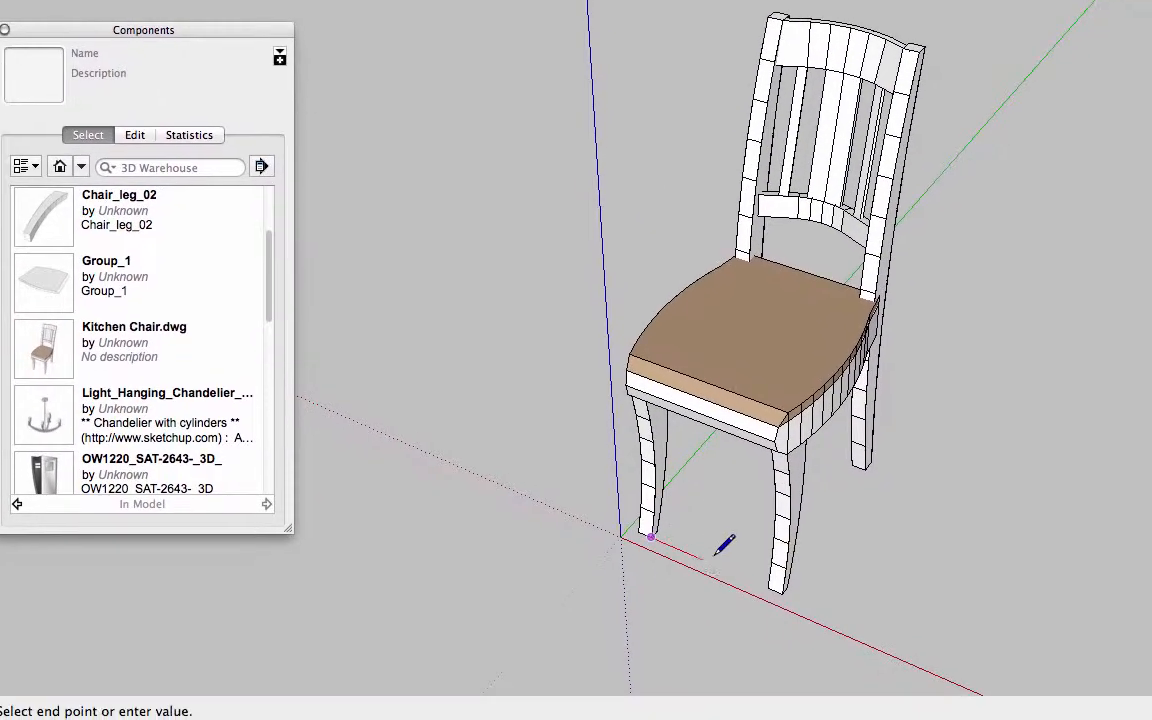
pyautogui.press('space')
# - Open the chair component for editing, change its axes origin to the midpoint of the line between the front legs, and close it
pyautogui.click(785, 542)
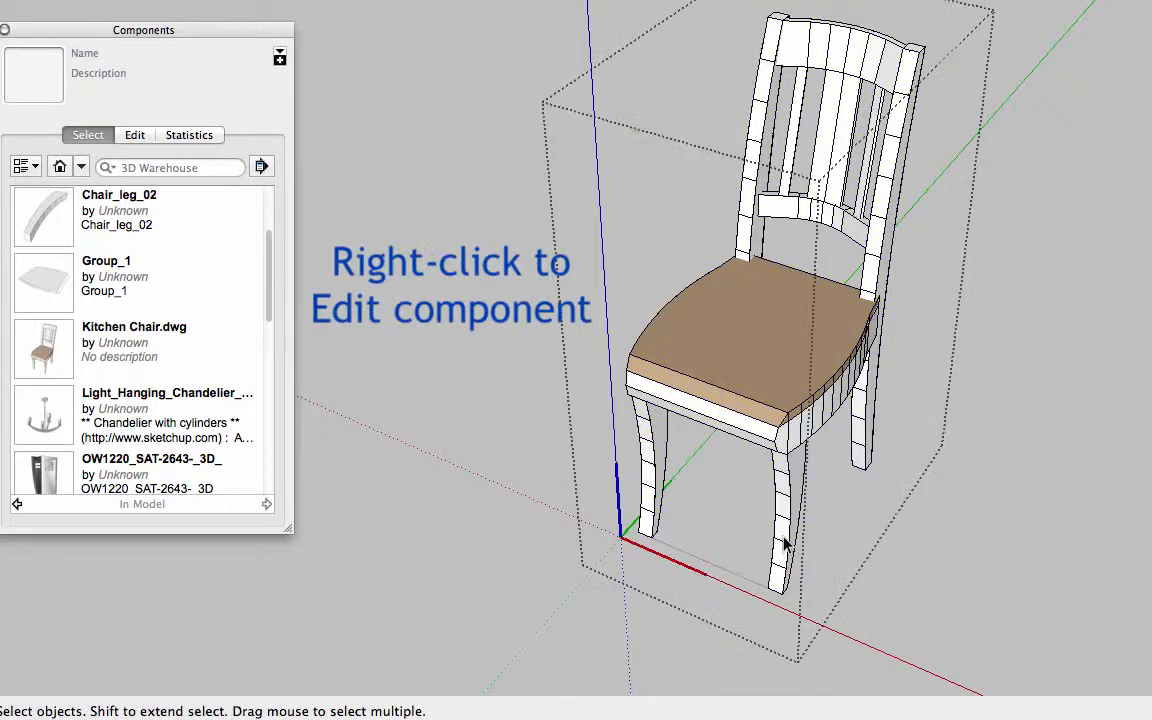
pyautogui.rightClick(730, 510)
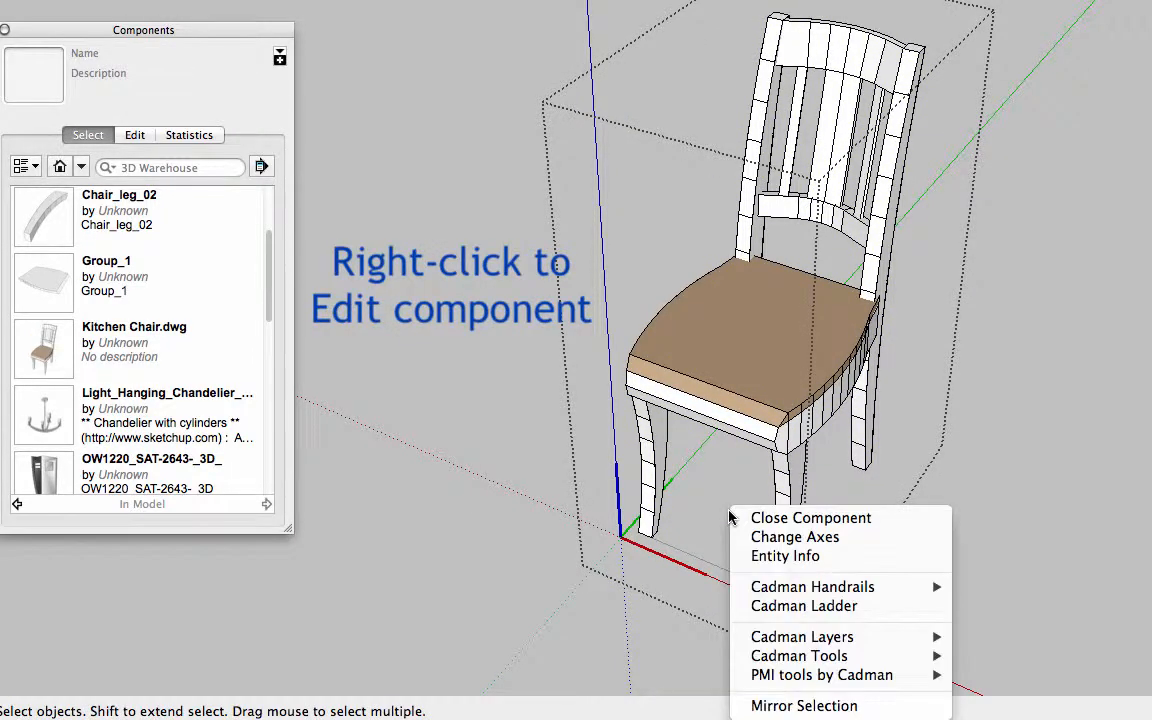
pyautogui.click(797, 538)
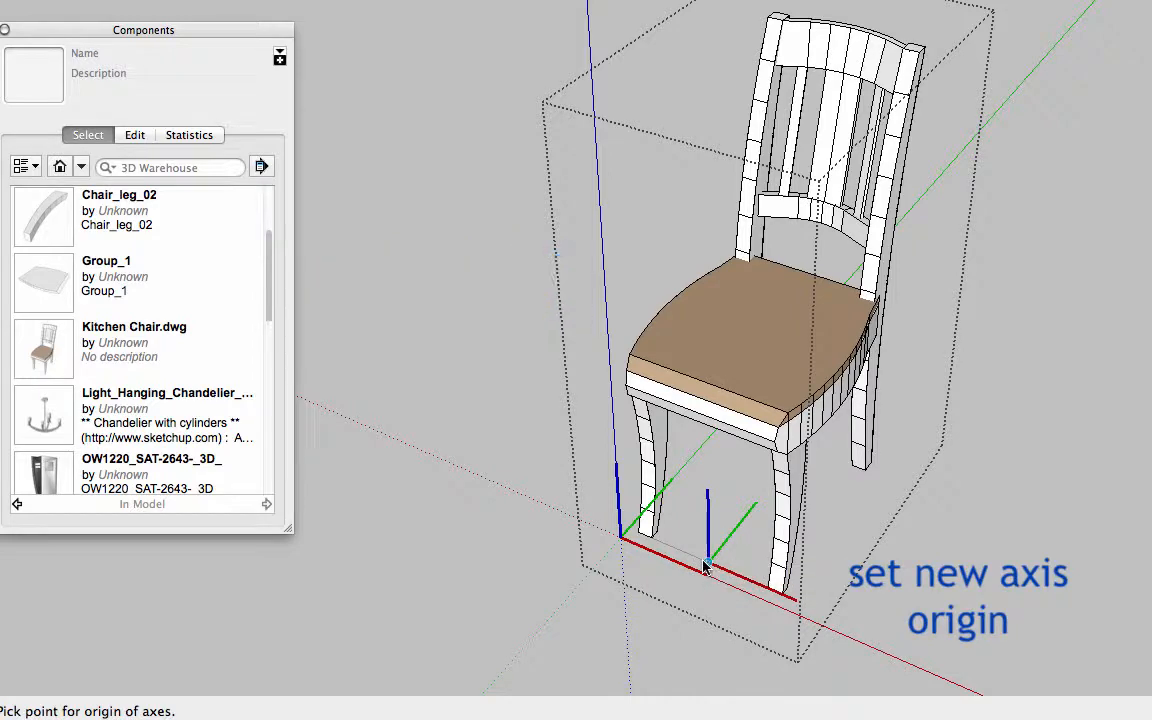
pyautogui.click(895, 348)
pyautogui.click(1000, 340)
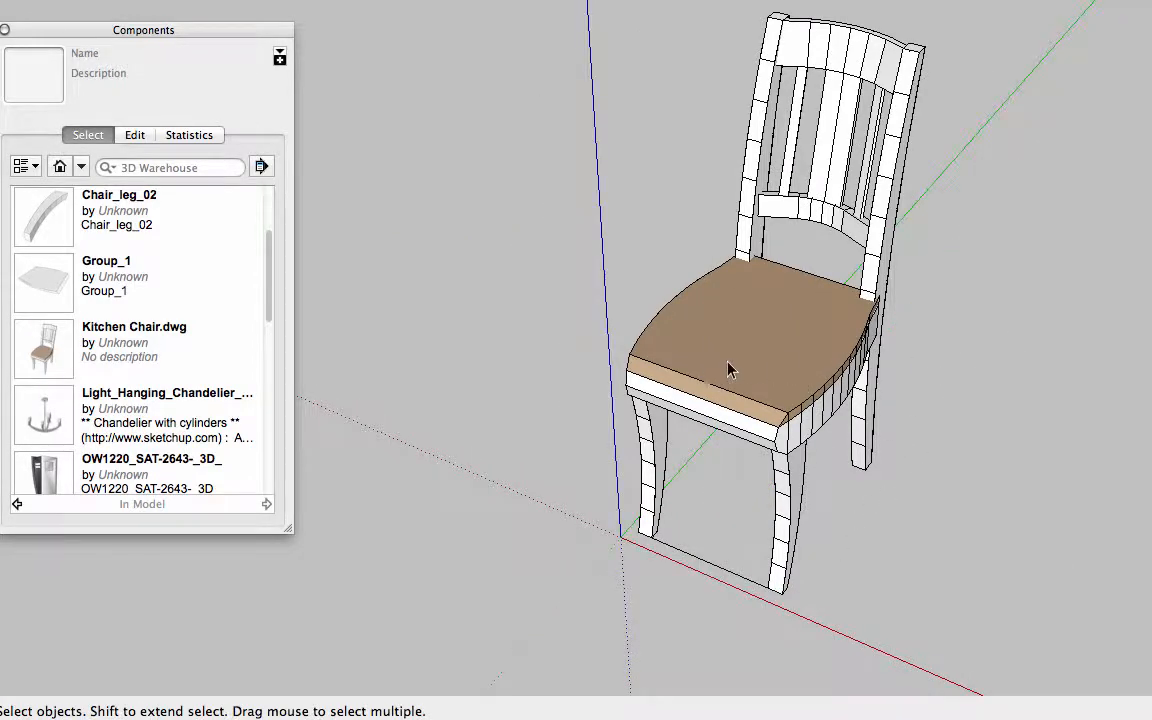
# - Move the chair component away from the line drawn between its front legs
pyautogui.press('m')
pyautogui.click(762, 333)
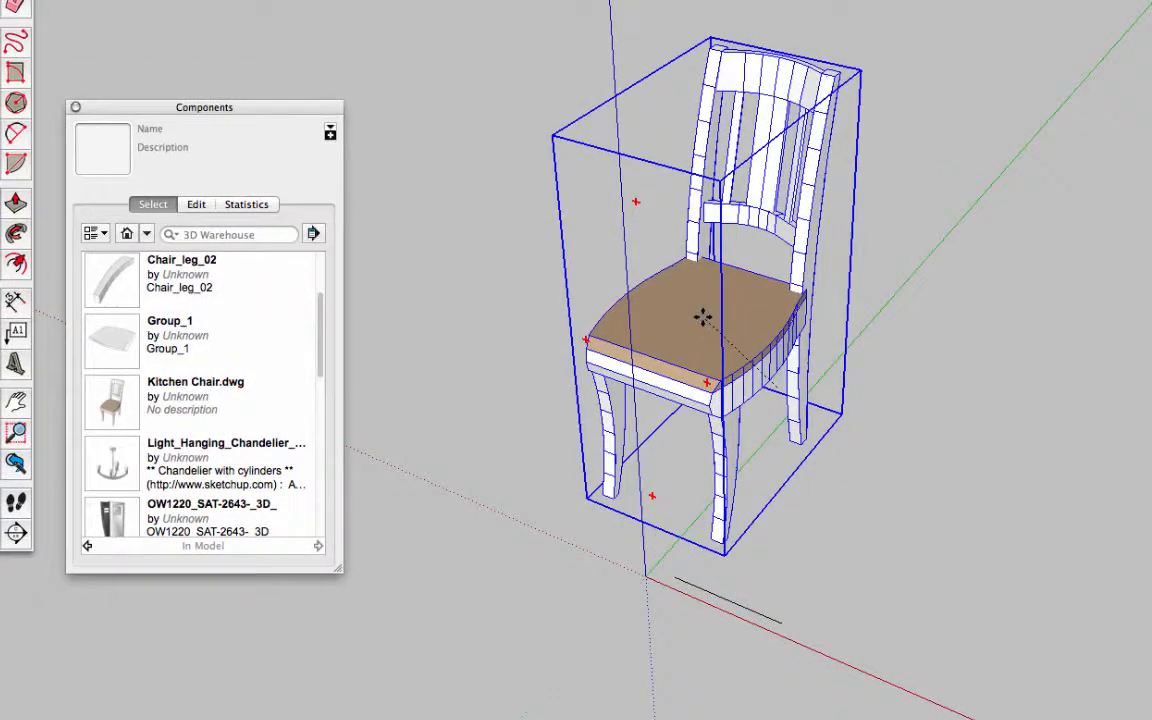
pyautogui.moveTo(771, 57); pyautogui.dragTo(745, 22)
pyautogui.rightClick(735, 311)
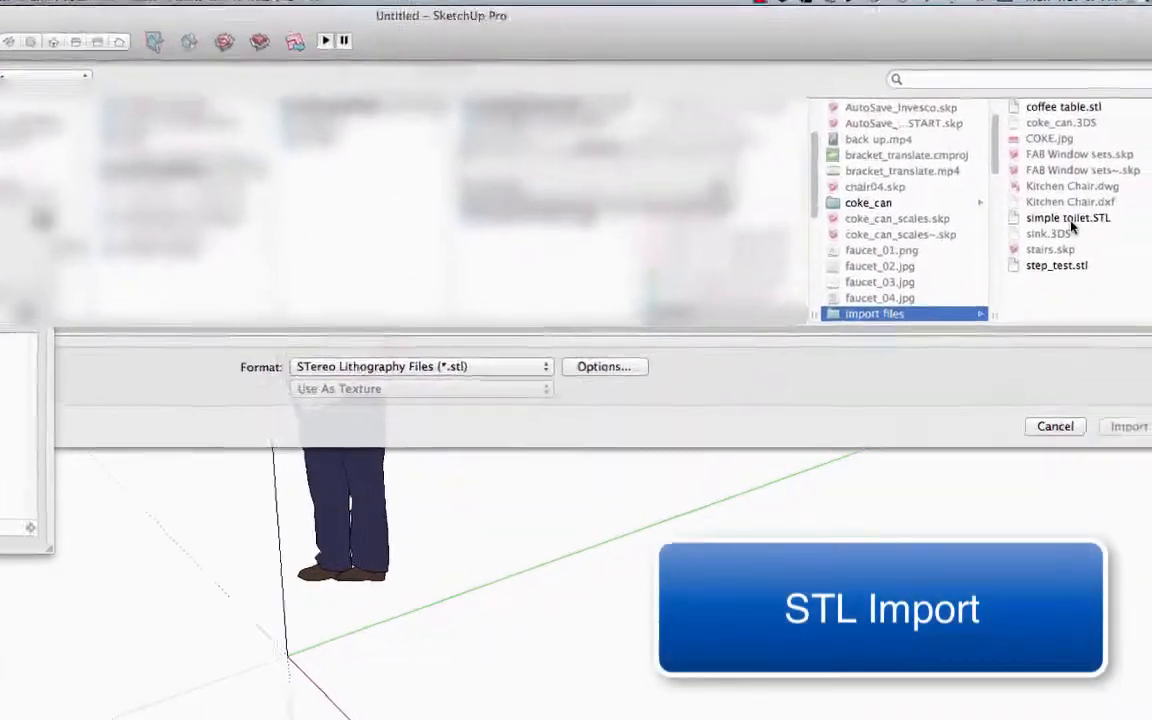
# - Import simple toilet.STL with coplanar faces merged, units set to inches and the drawing origin preserved
pyautogui.click(1068, 219)
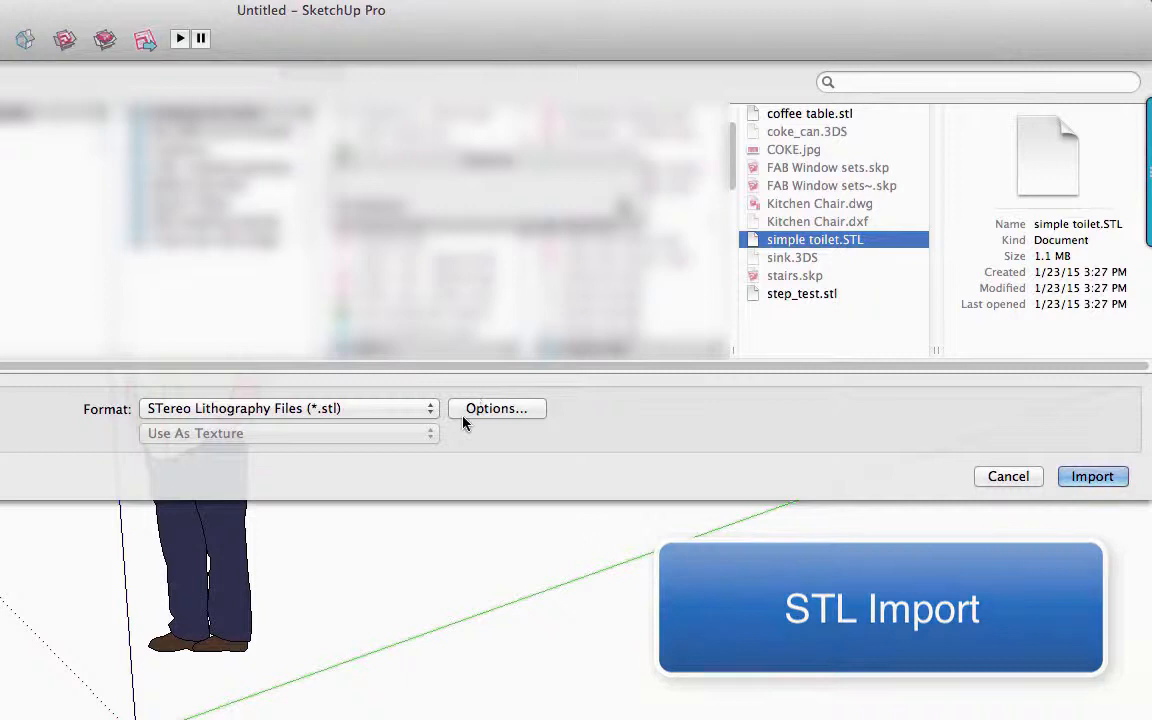
pyautogui.click(464, 414)
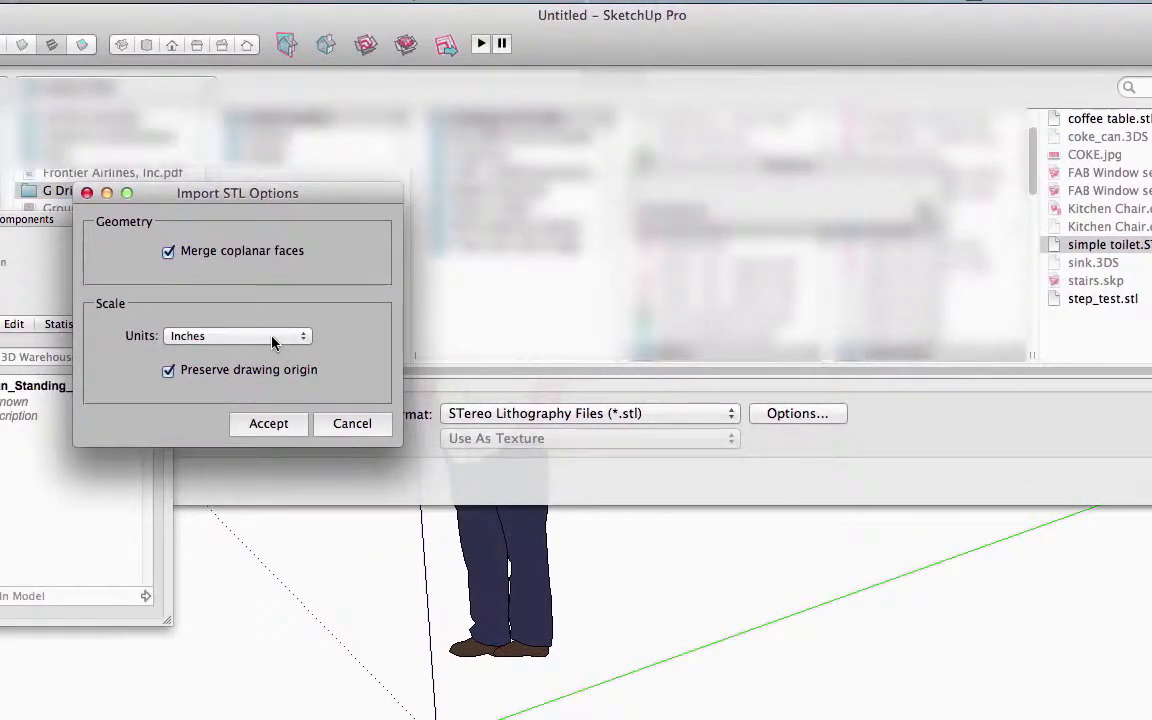
pyautogui.click(272, 342)
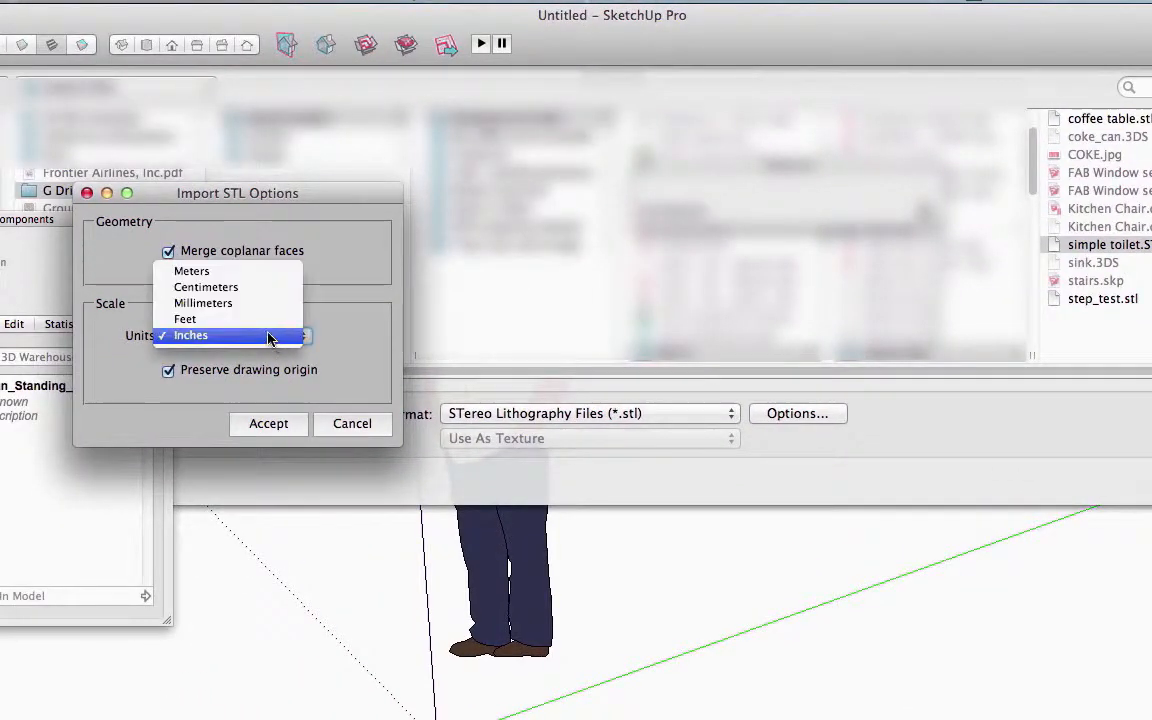
pyautogui.click(274, 336)
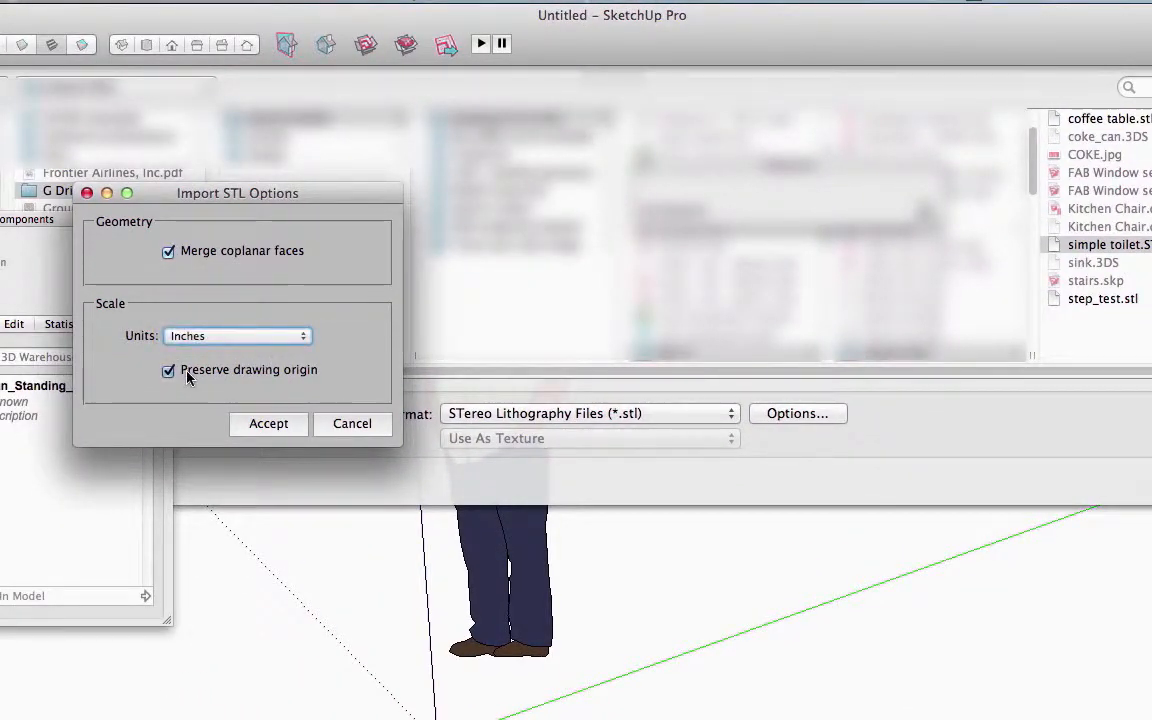
pyautogui.click(188, 375)
pyautogui.click(188, 375)
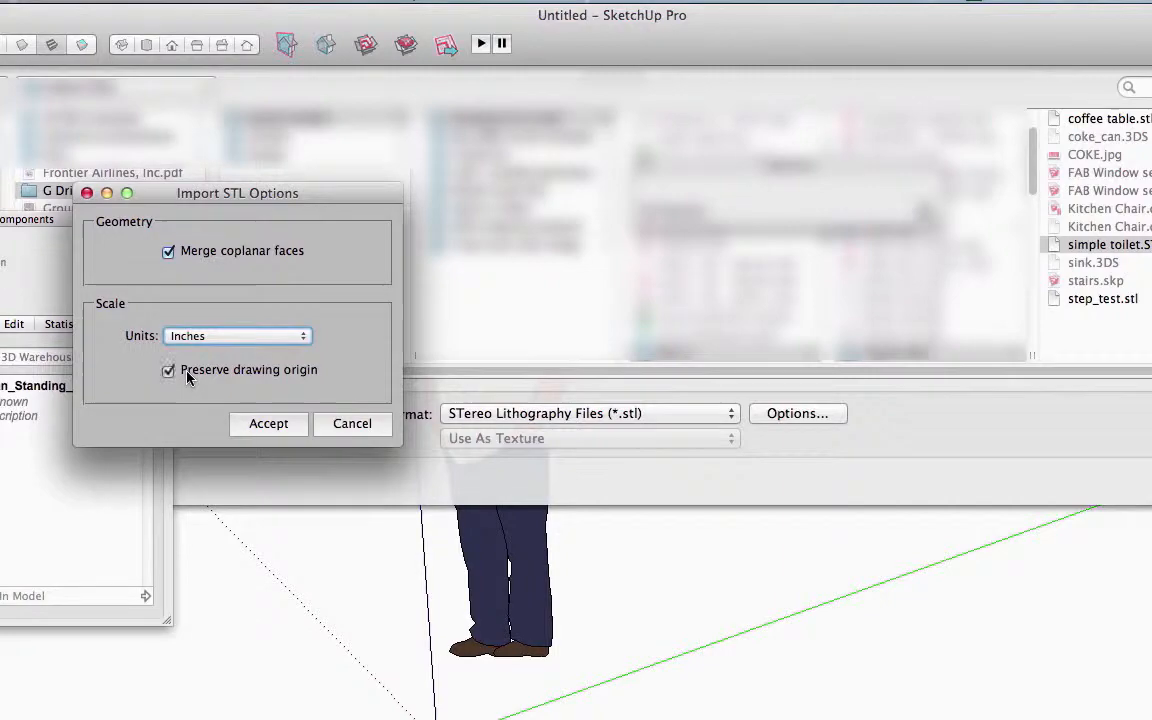
pyautogui.click(268, 424)
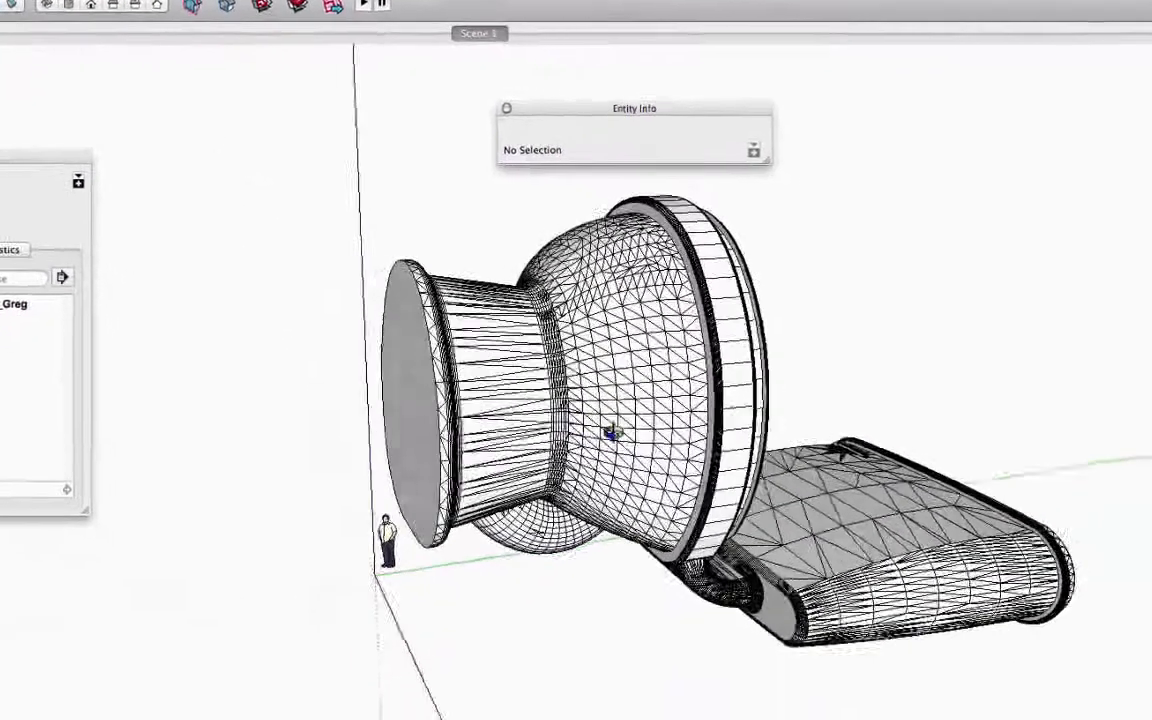
# - Rotate the imported toilet group upright so it stands on its base, and clear the selection
pyautogui.click(648, 440)
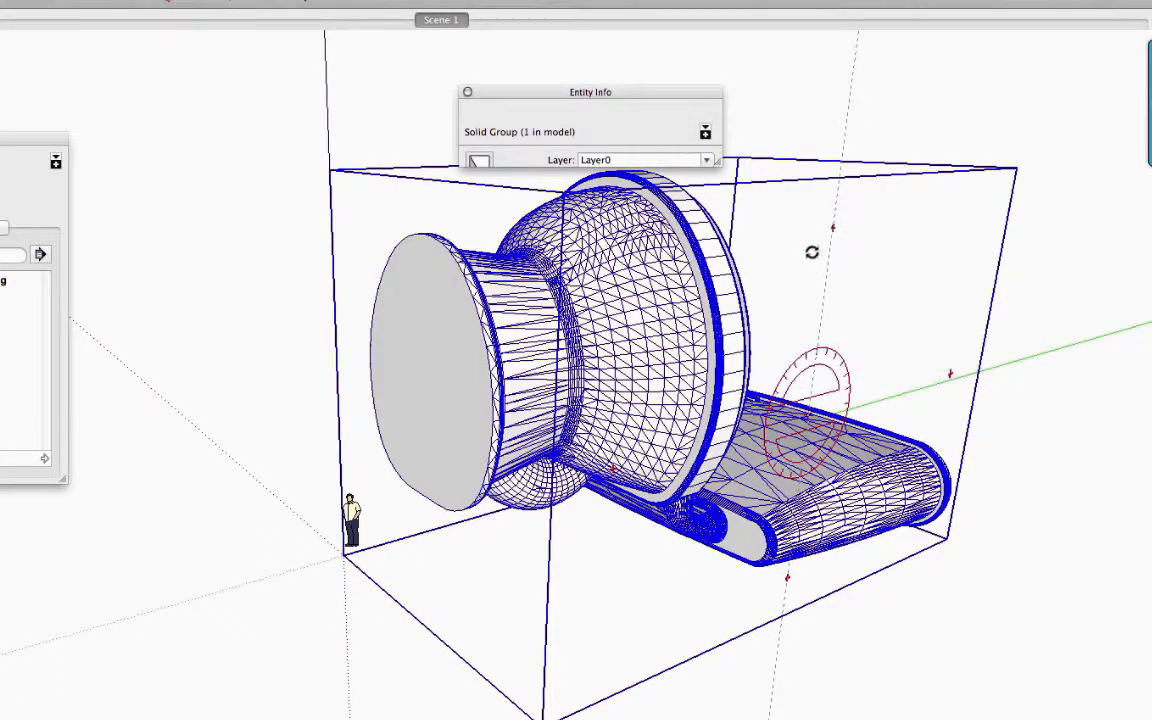
pyautogui.moveTo(812, 252); pyautogui.dragTo(764, 430)
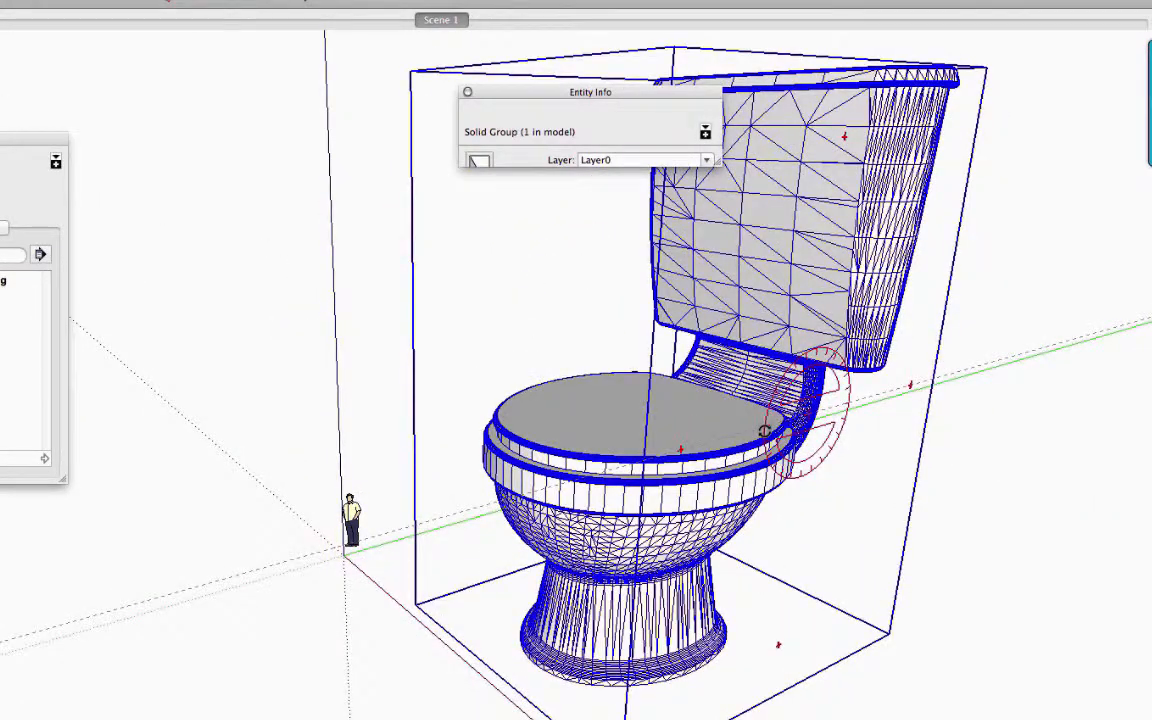
pyautogui.press('super+shift+a')
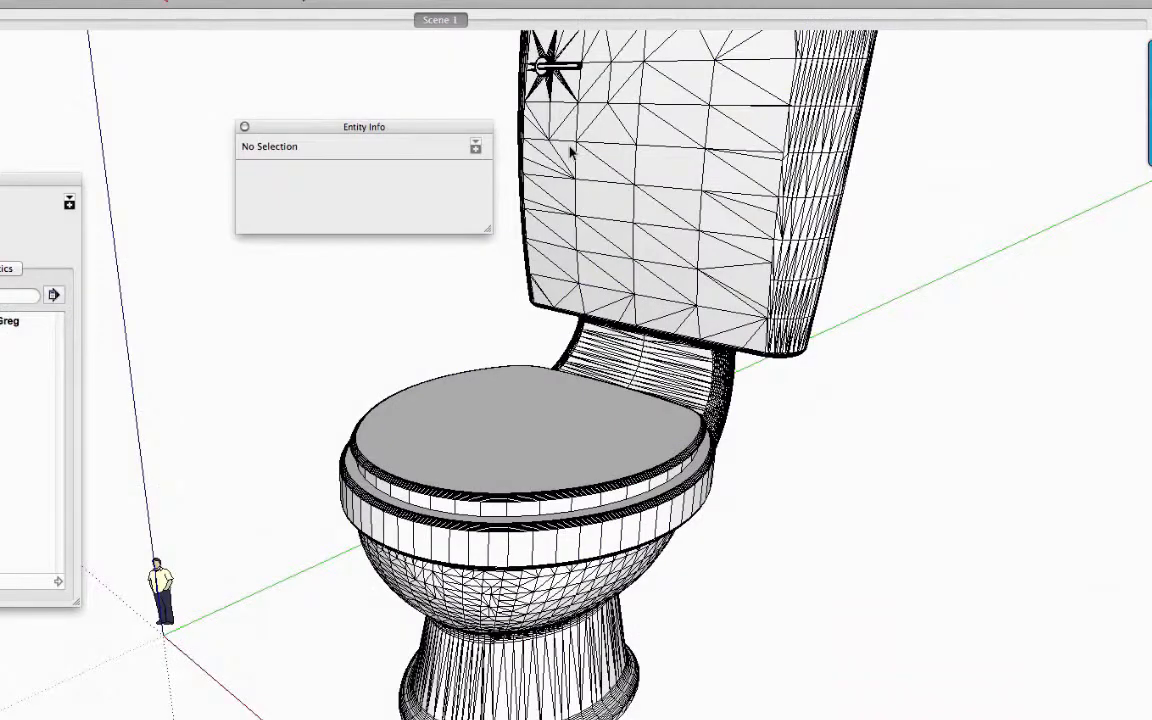
# - Convert the toilet group into a component and rename its definition Toilet
pyautogui.rightClick(570, 148)
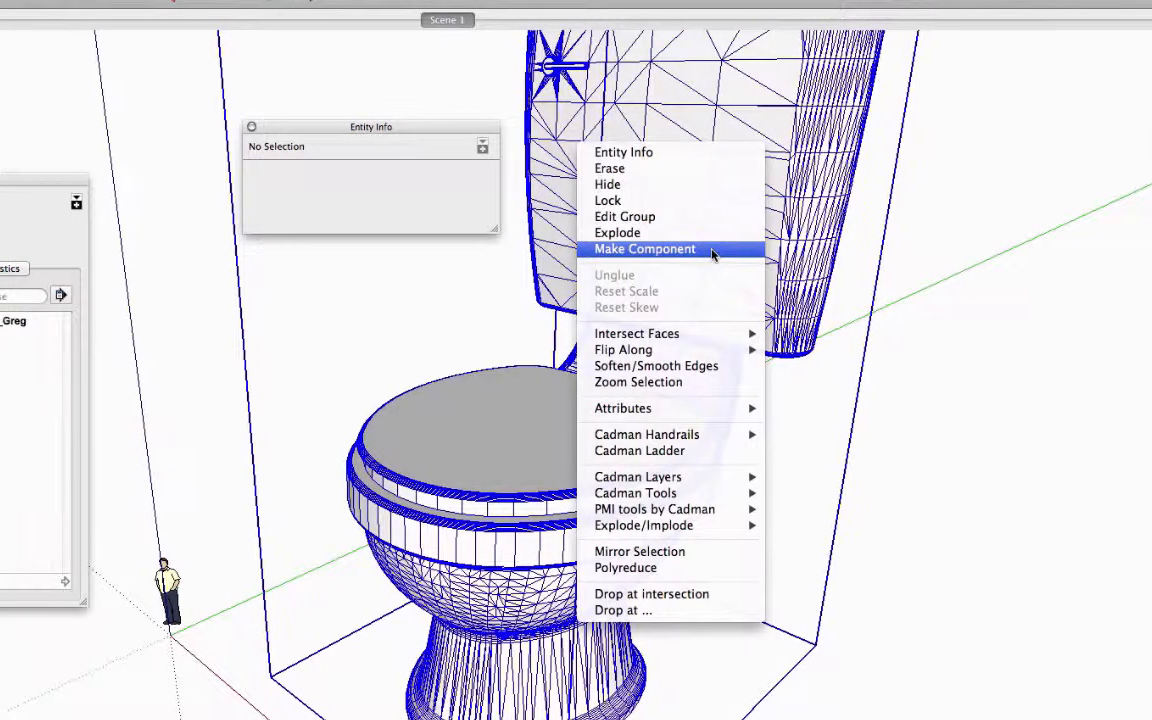
pyautogui.click(705, 250)
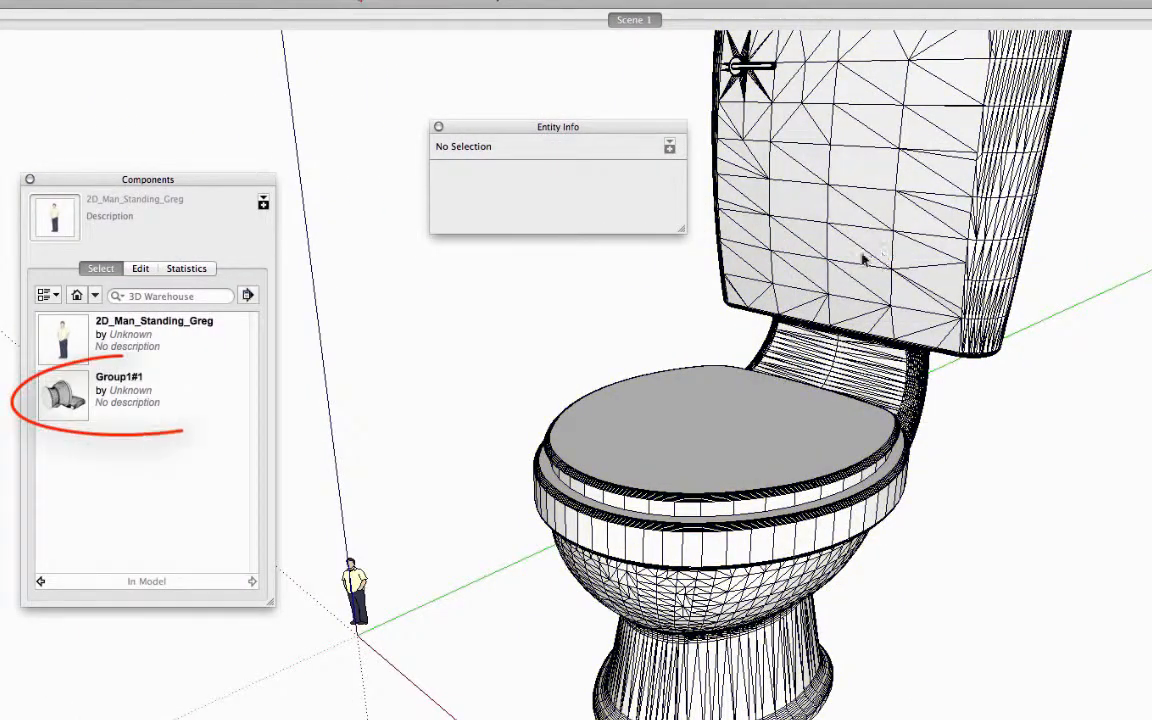
pyautogui.rightClick(75, 400)
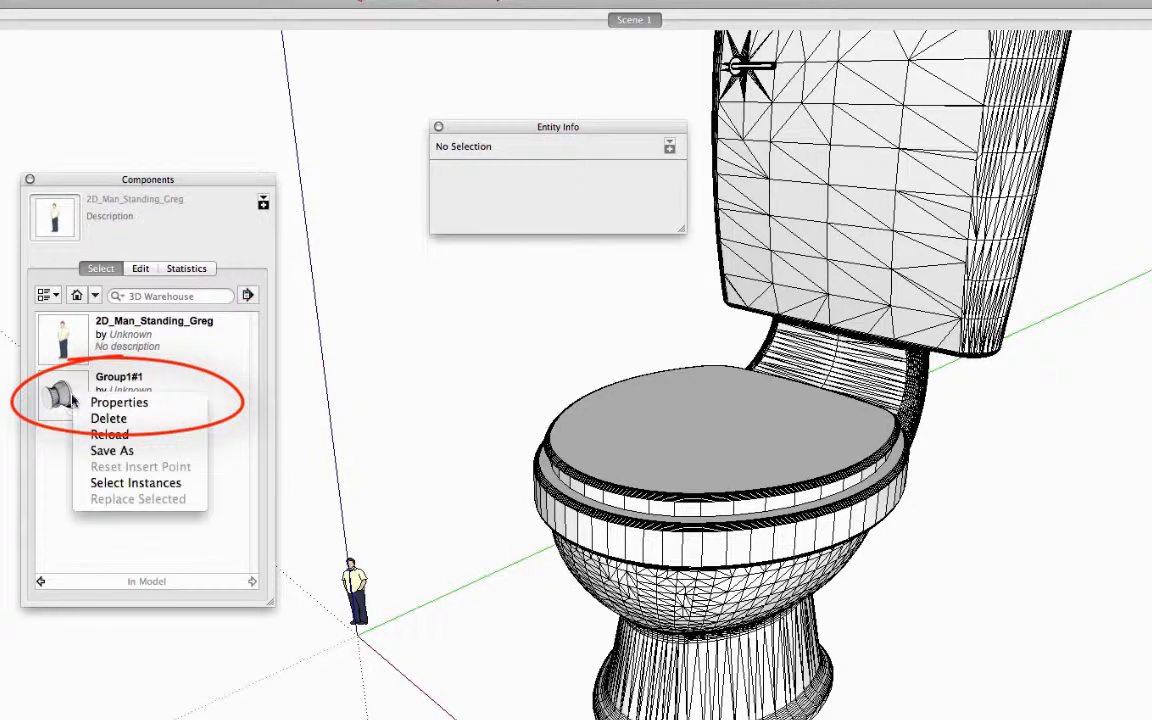
pyautogui.click(118, 402)
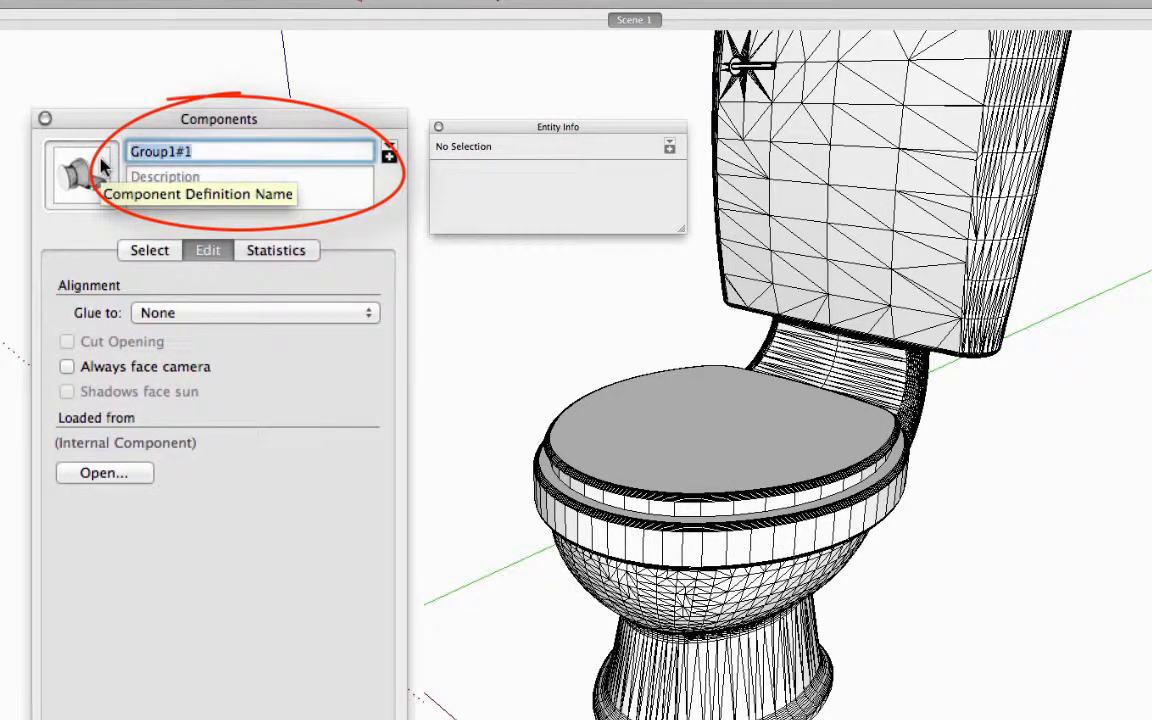
pyautogui.write('Toilet')
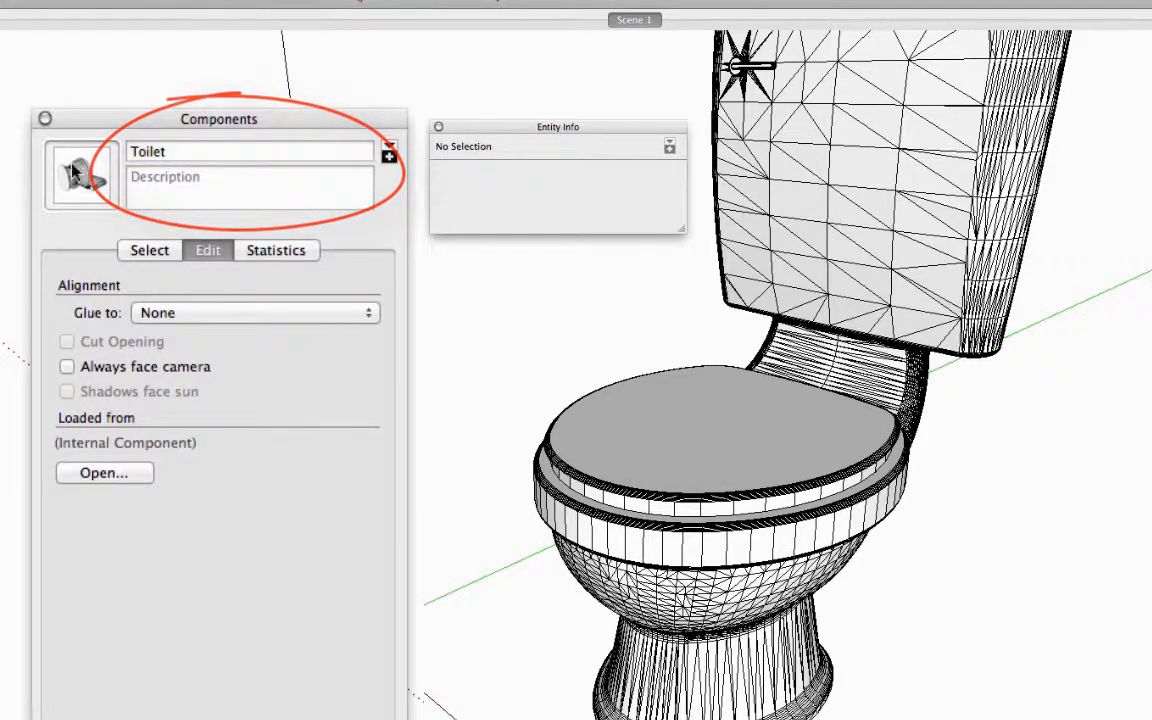
# - Edit the Toilet component and re-place its axes at the same origin, with red and green on the ground and blue vertical
pyautogui.rightClick(807, 170)
pyautogui.click(850, 250)
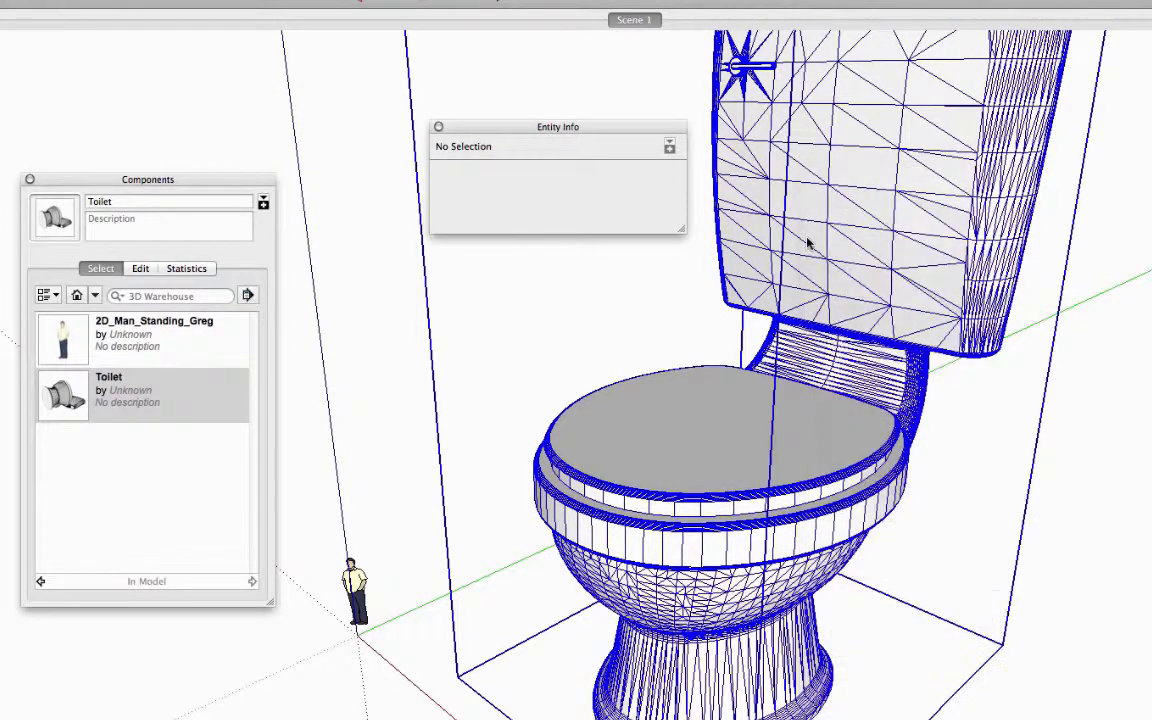
pyautogui.moveTo(514, 433); pyautogui.dragTo(1139, 486, button='middle')
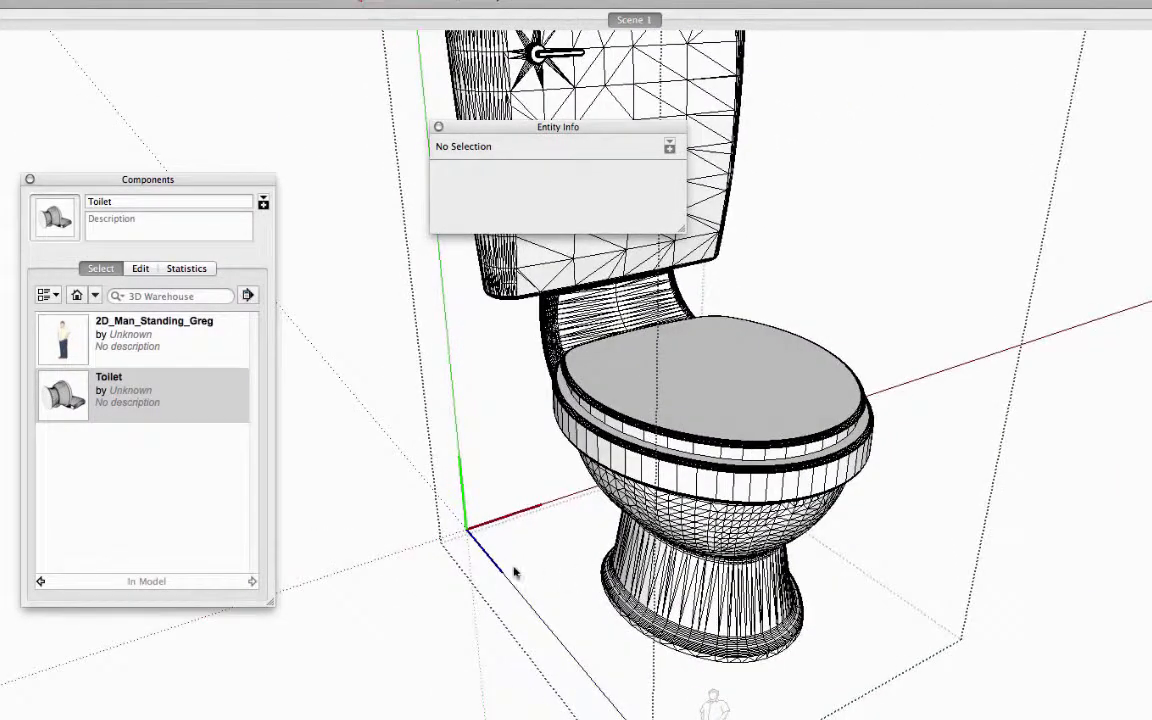
pyautogui.rightClick(528, 554)
pyautogui.click(553, 578)
pyautogui.click(505, 569)
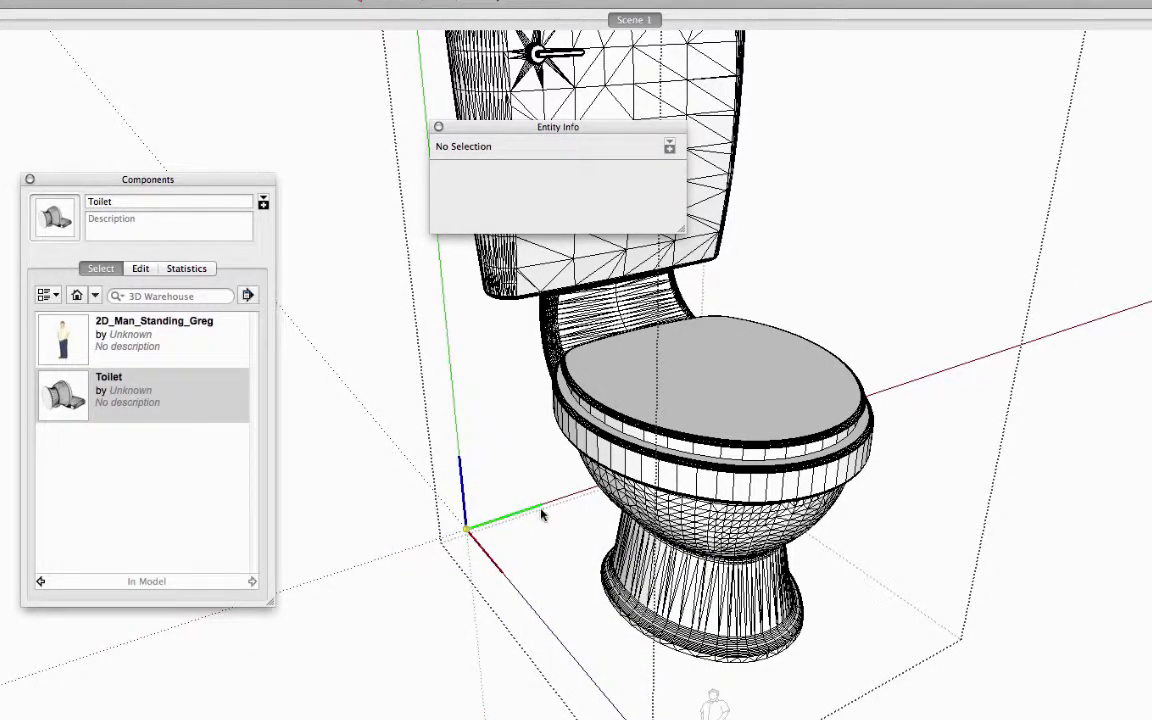
pyautogui.click(542, 510)
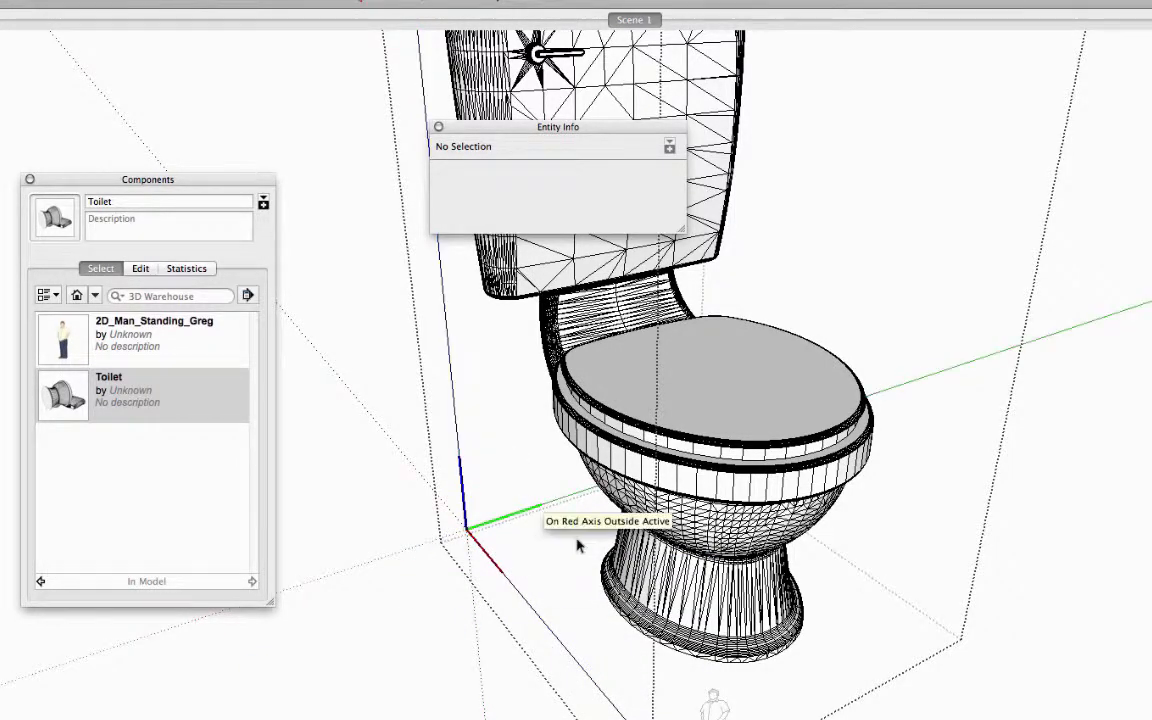
pyautogui.click(1031, 416)
pyautogui.moveTo(846, 450); pyautogui.dragTo(249, 453, button='middle')
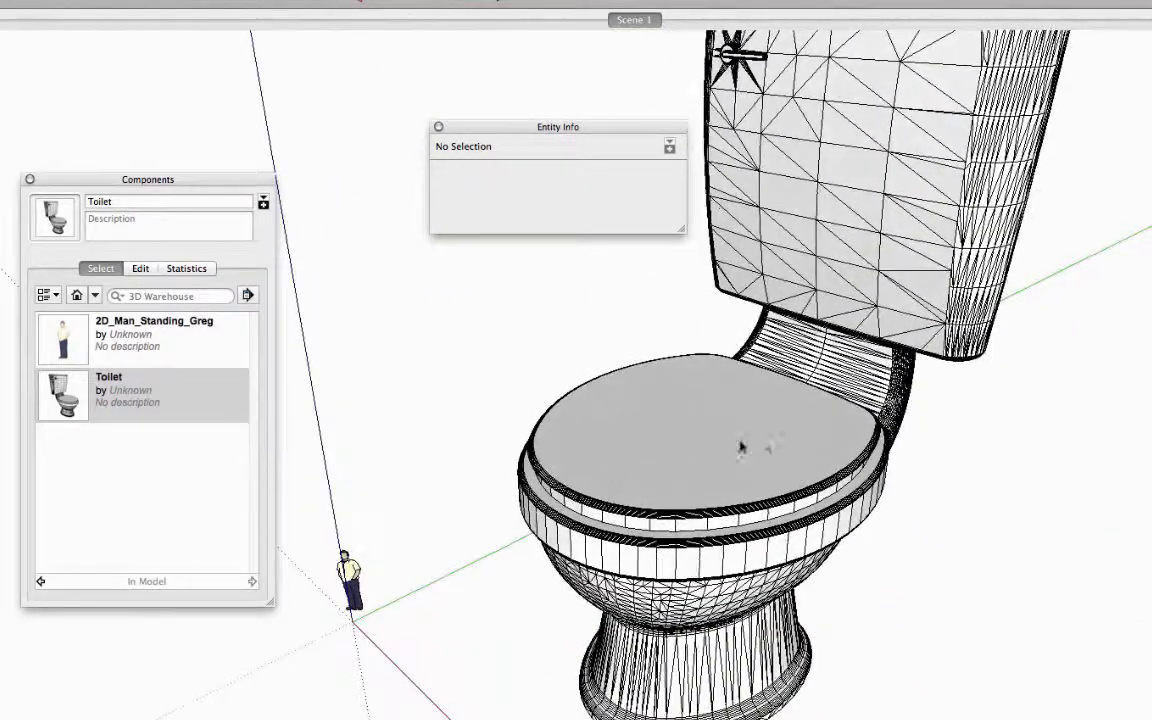
# - Scale the Toilet component down uniformly until it has a realistic size beside the standing figure
pyautogui.click(805, 440)
pyautogui.scroll(-3, 805, 440)
pyautogui.press('s')
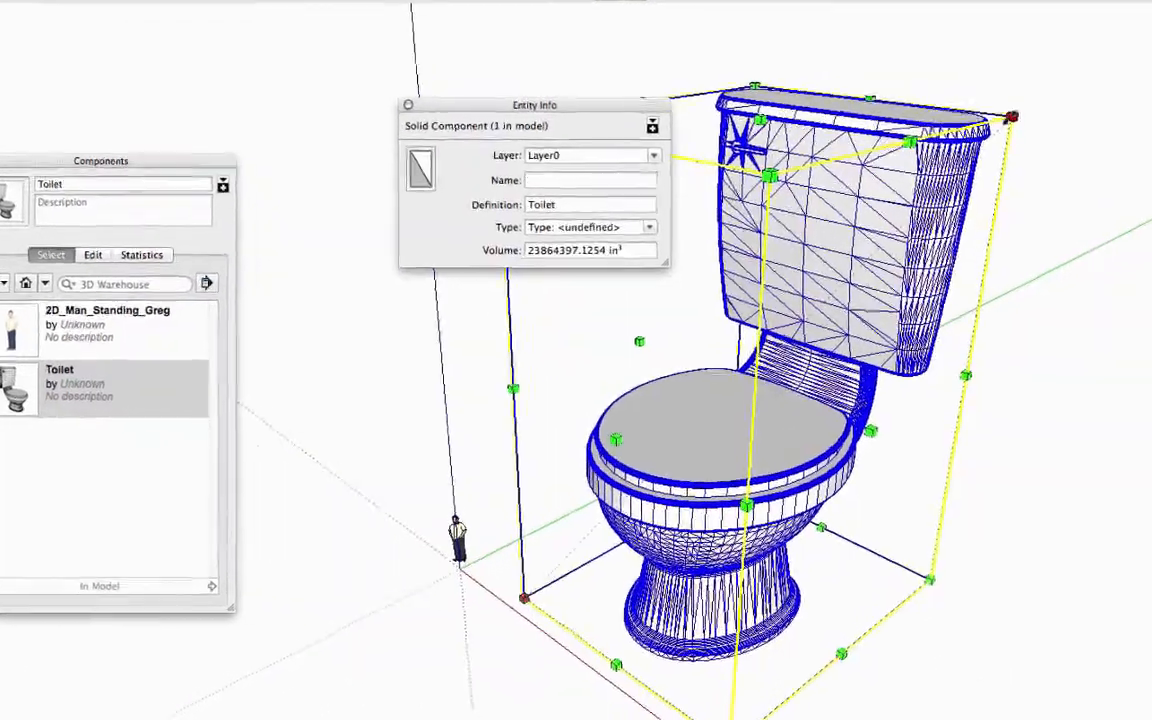
pyautogui.moveTo(1006, 138); pyautogui.dragTo(564, 561)
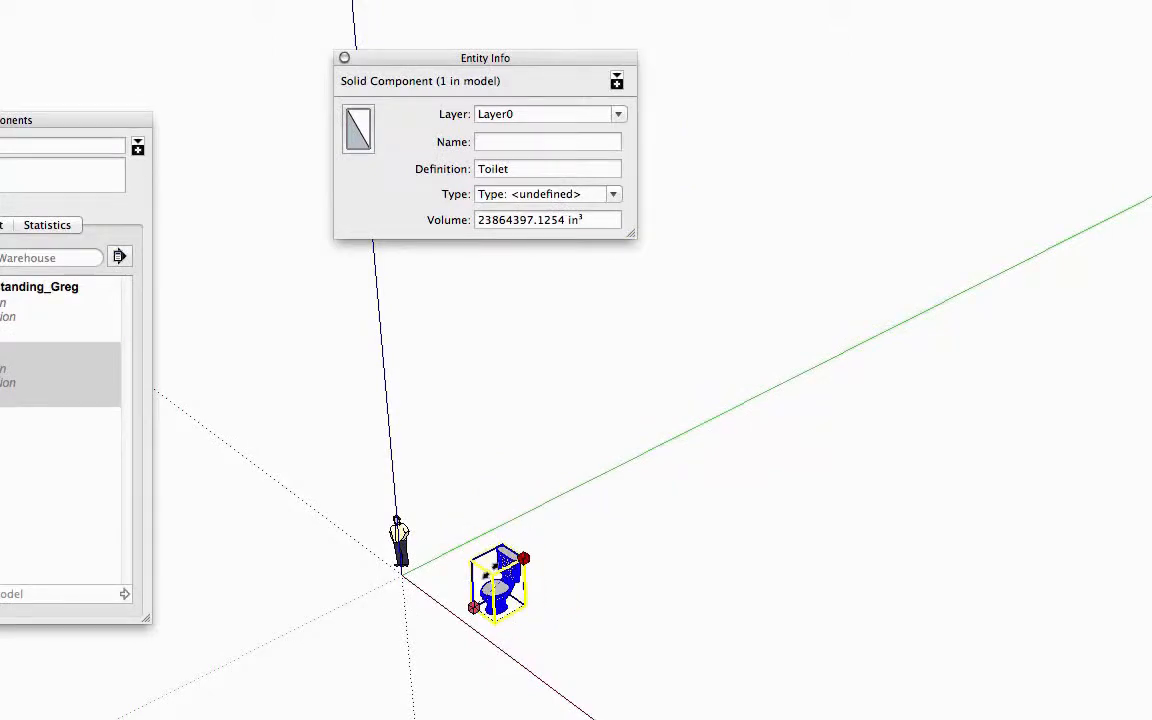
pyautogui.moveTo(490, 571); pyautogui.dragTo(490, 571)
pyautogui.scroll(5, 512, 565)
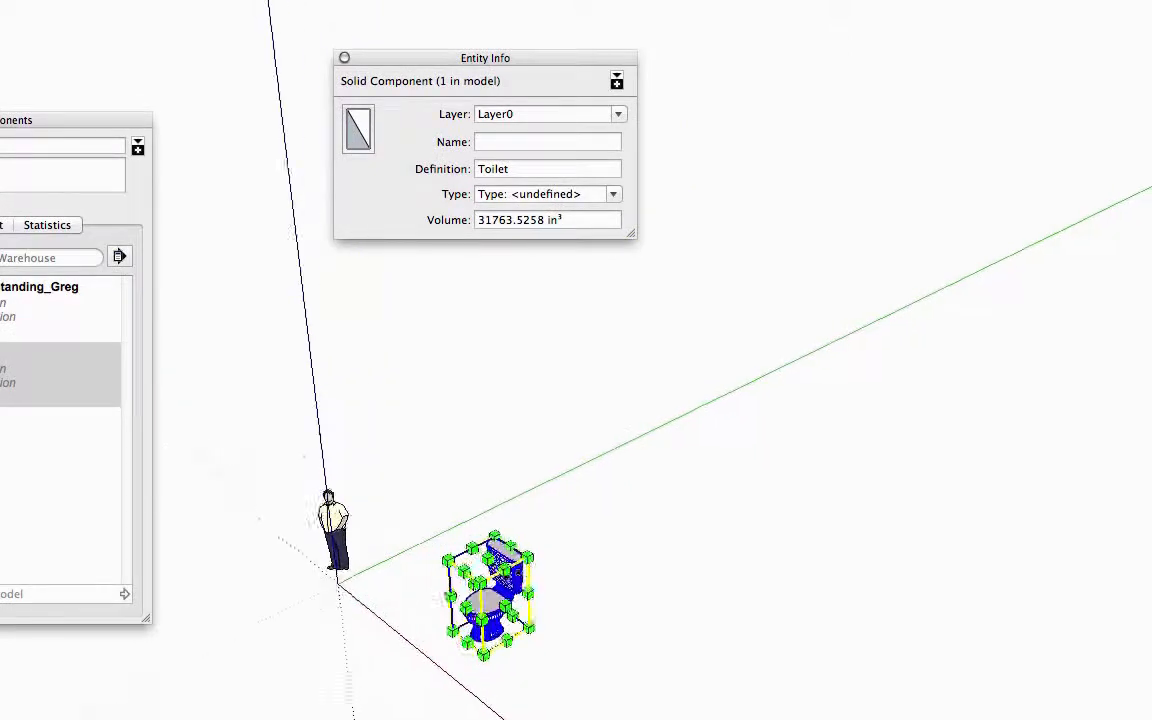
pyautogui.moveTo(512, 565); pyautogui.dragTo(685, 533, button='middle')
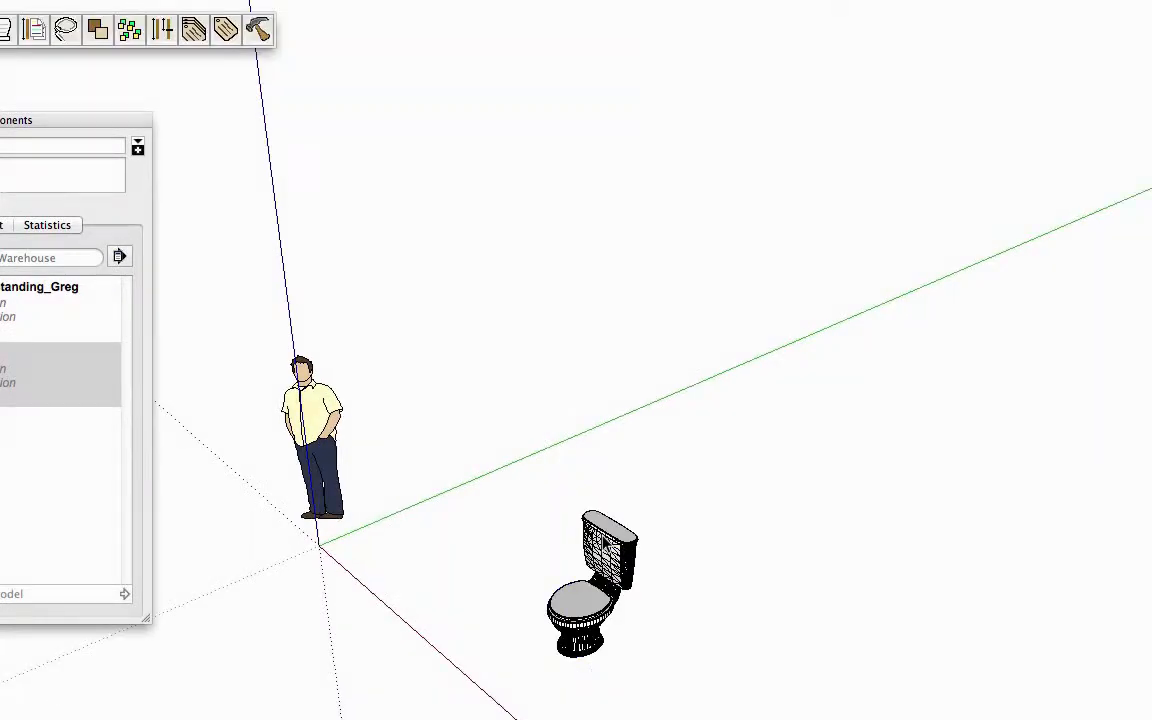
# - Apply Scale Definition to the resized Toilet component and start saving it as a separate file
pyautogui.rightClick(598, 528)
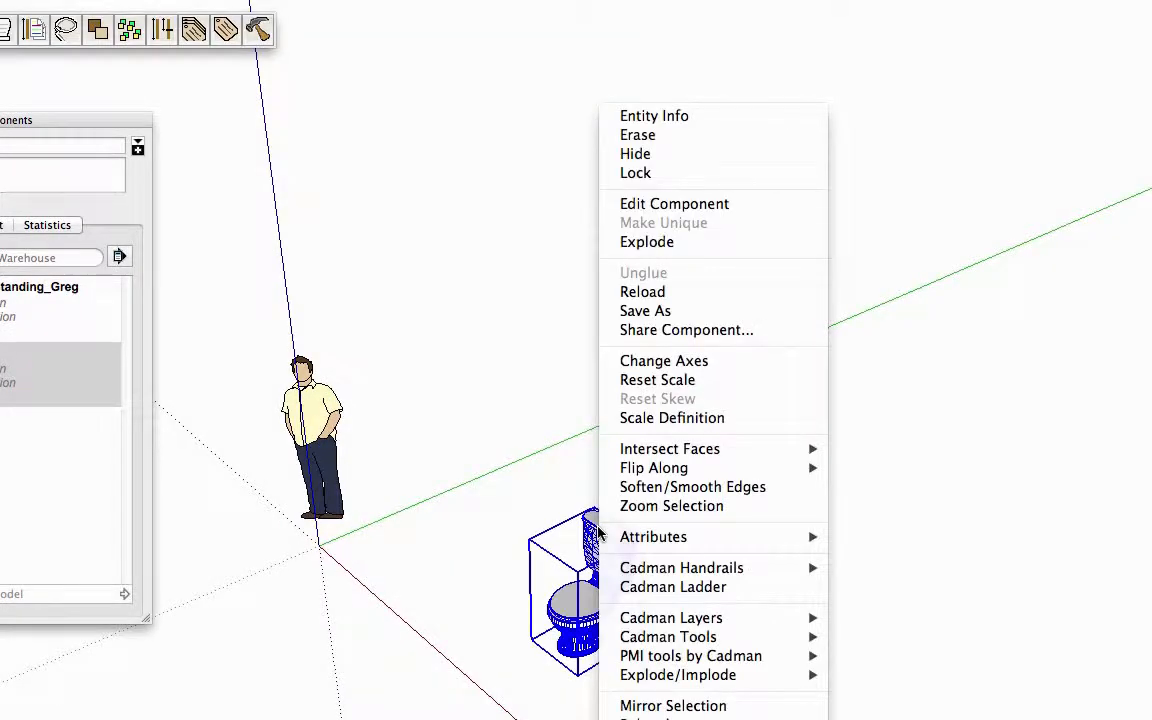
pyautogui.click(744, 419)
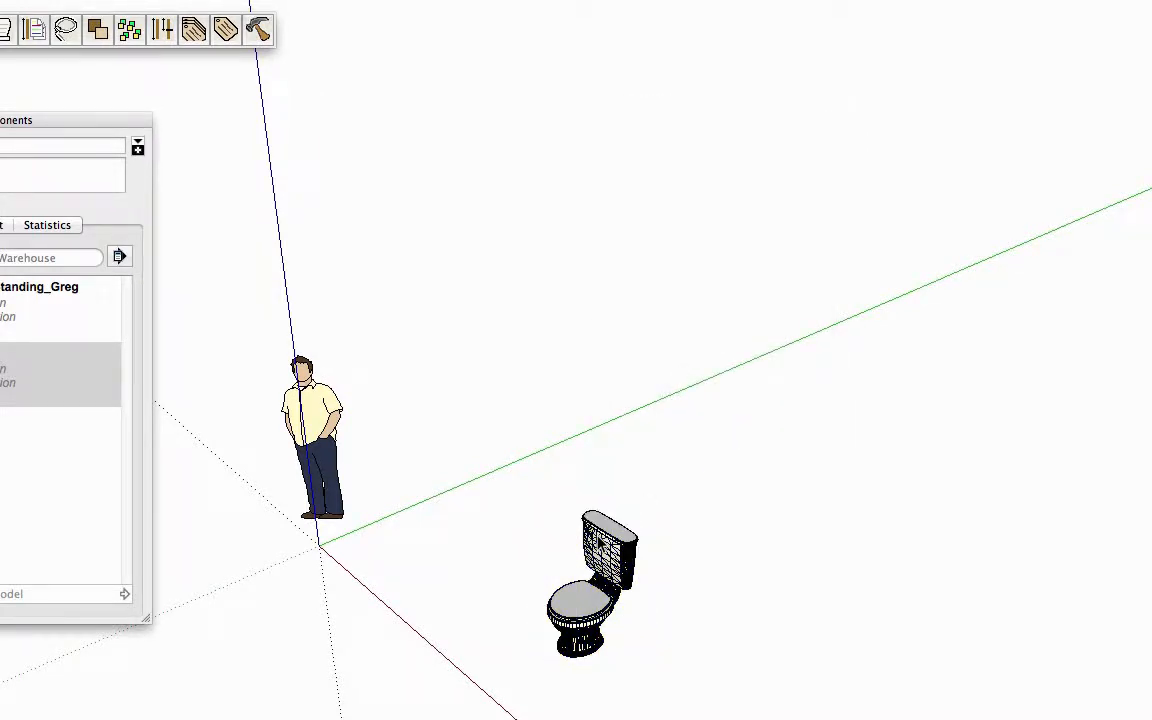
pyautogui.rightClick(598, 535)
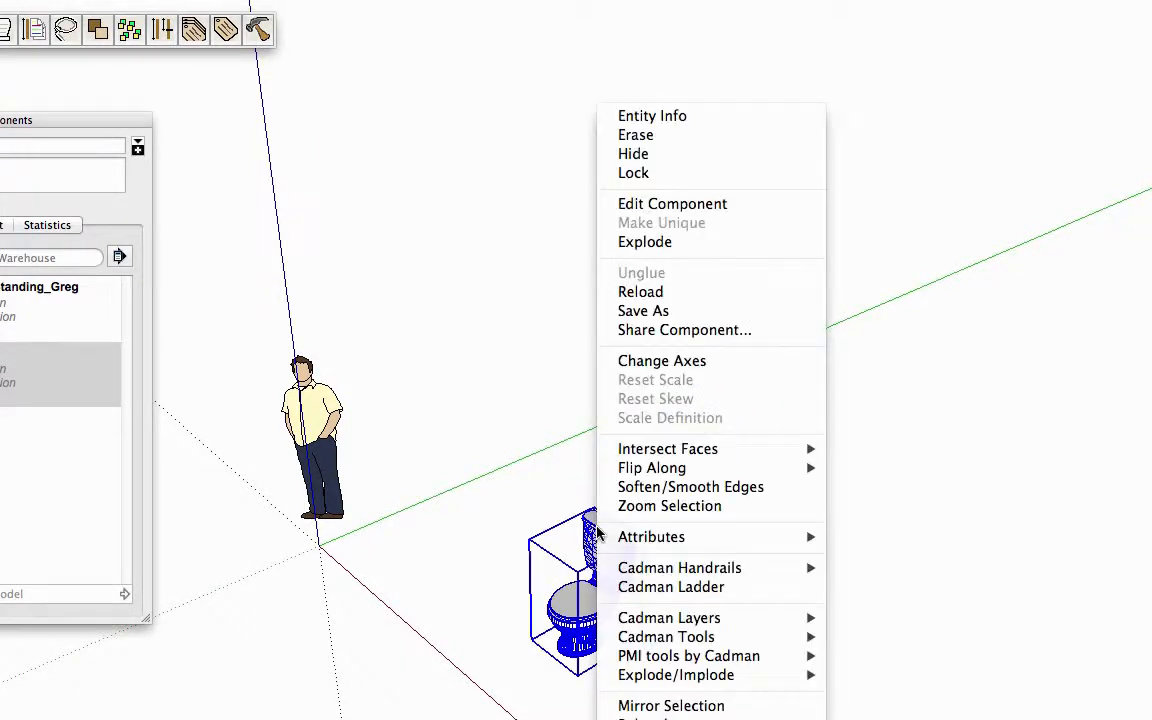
pyautogui.click(683, 311)
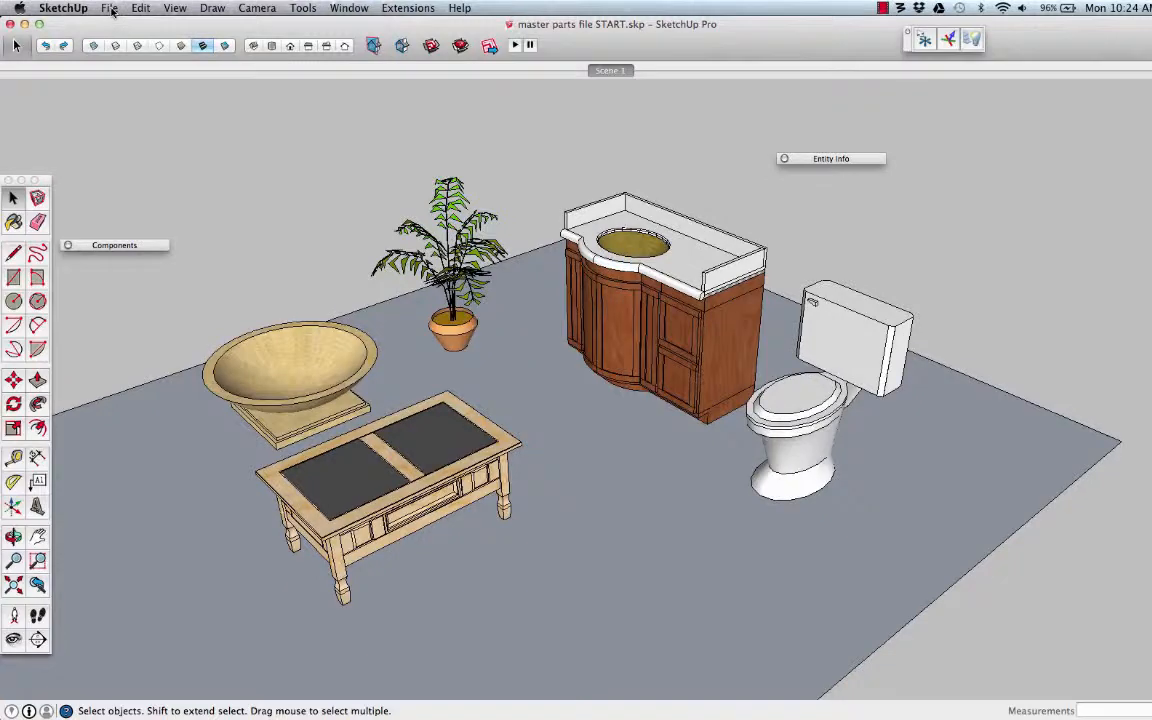
# - Import sink.3DS into the master parts file with coplanar faces merged and units set to Inches
pyautogui.click(110, 9)
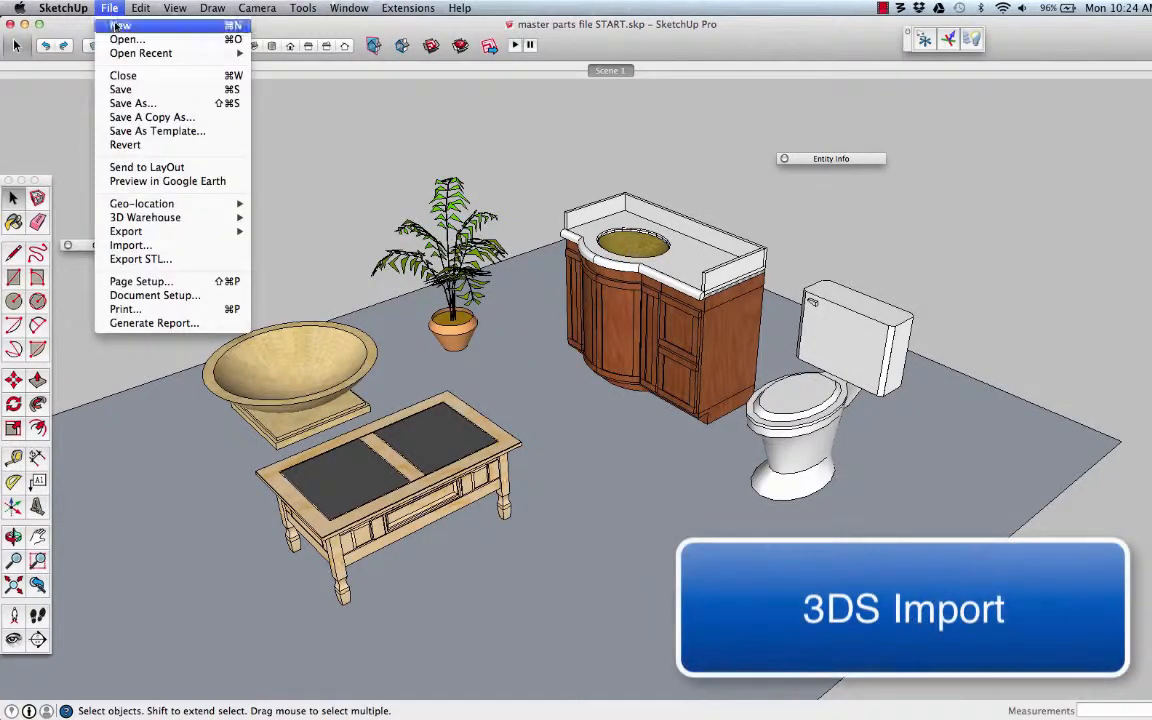
pyautogui.click(155, 247)
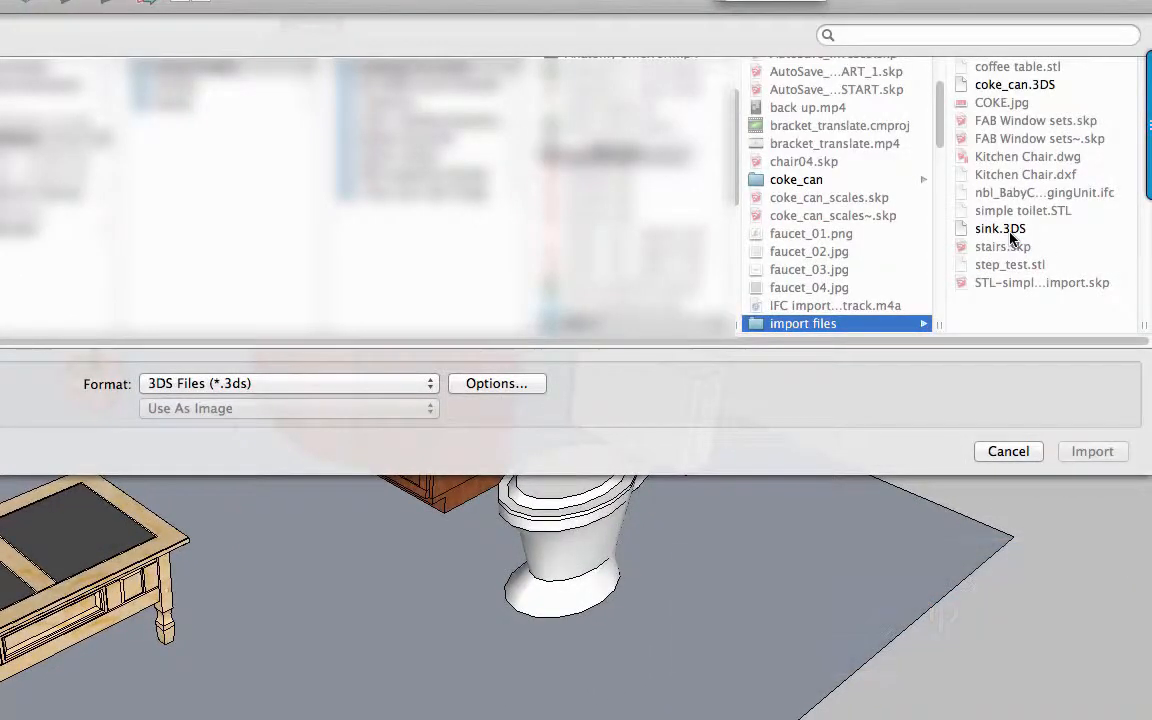
pyautogui.click(1000, 229)
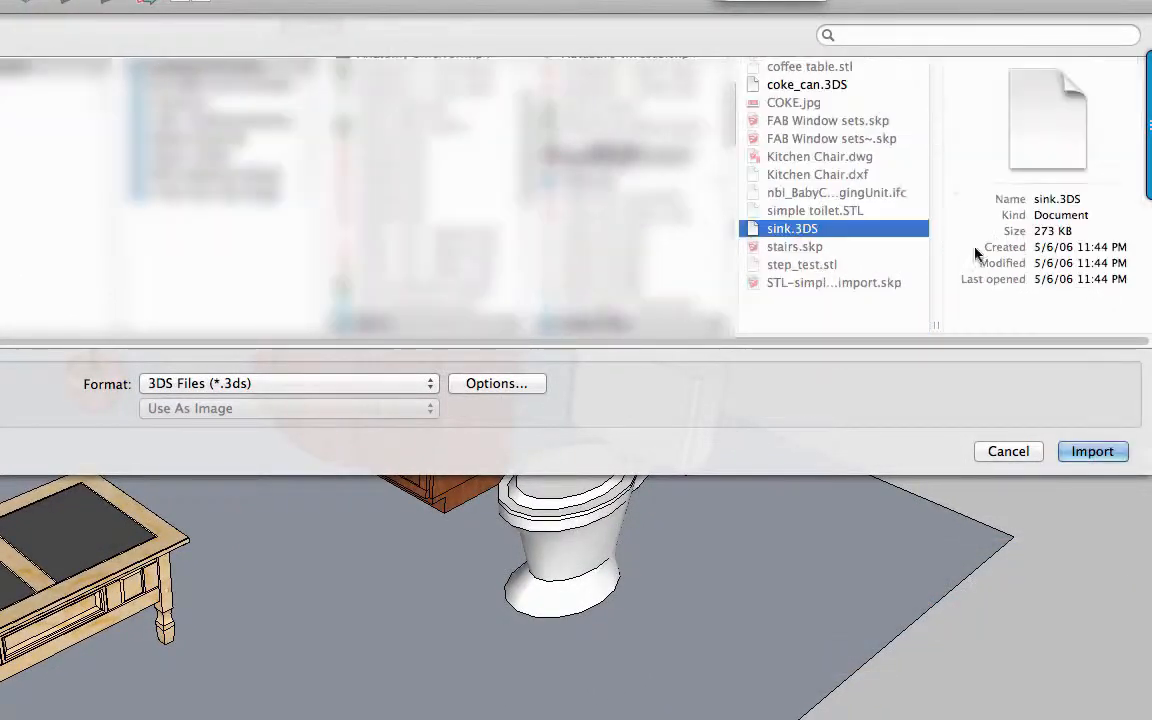
pyautogui.click(496, 384)
pyautogui.click(433, 297)
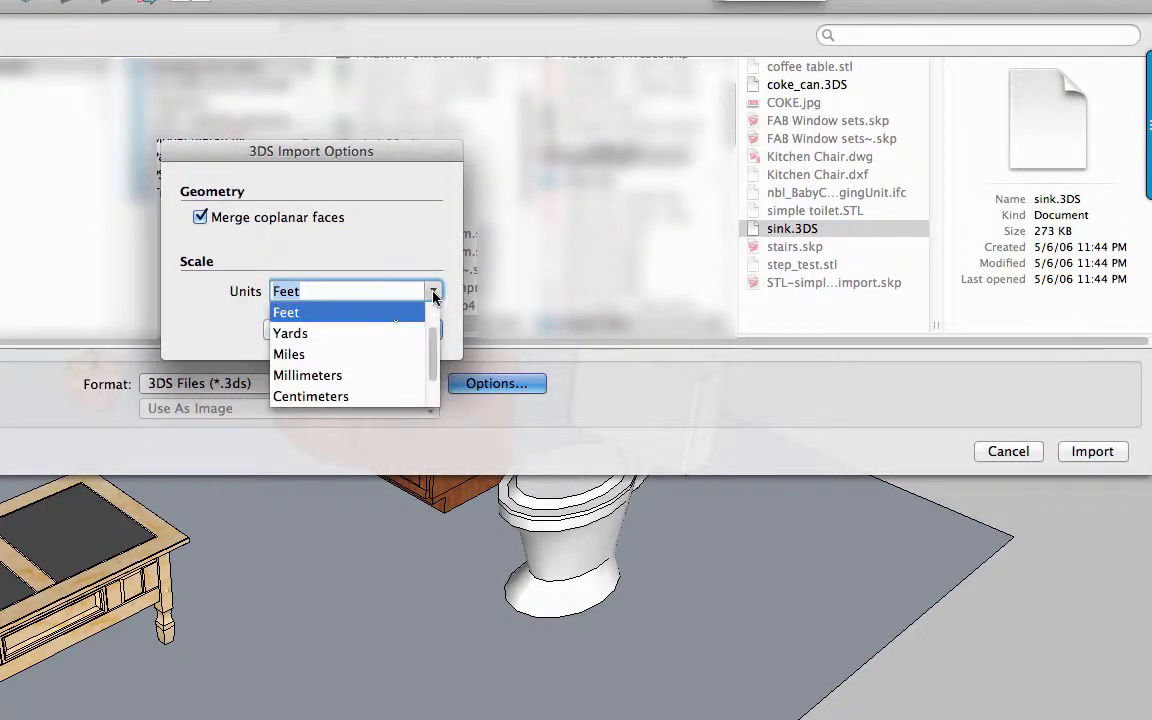
pyautogui.scroll(2, 440, 325)
pyautogui.click(322, 336)
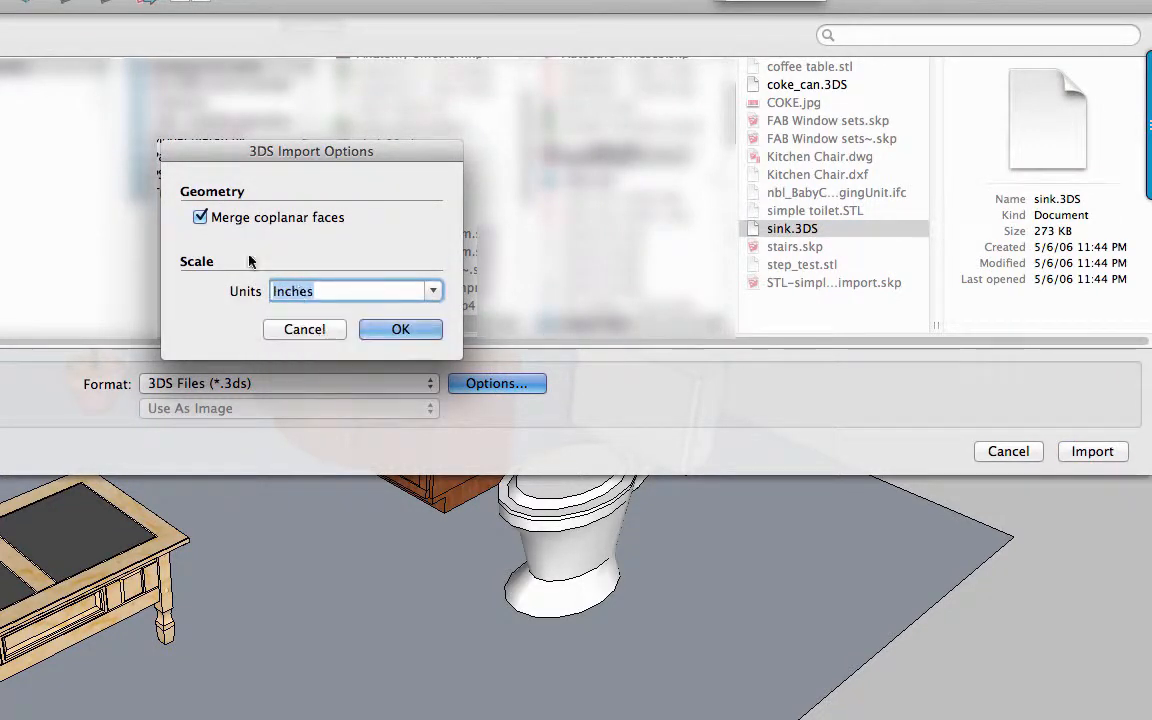
pyautogui.click(400, 330)
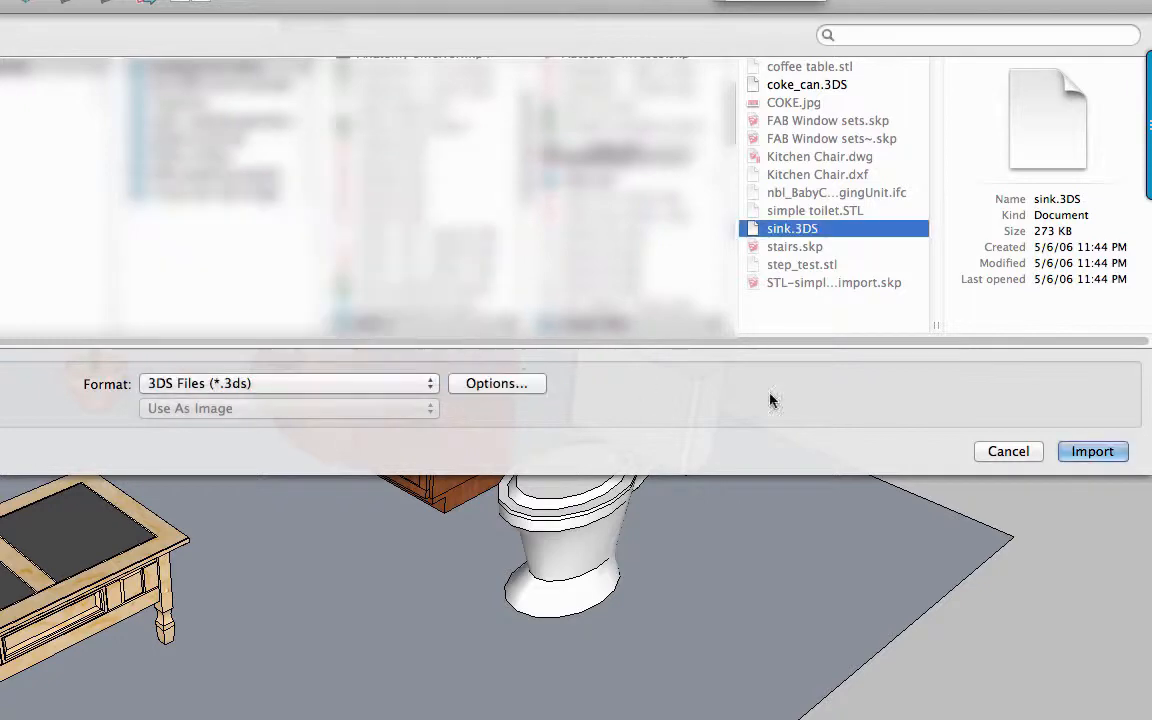
pyautogui.click(1092, 452)
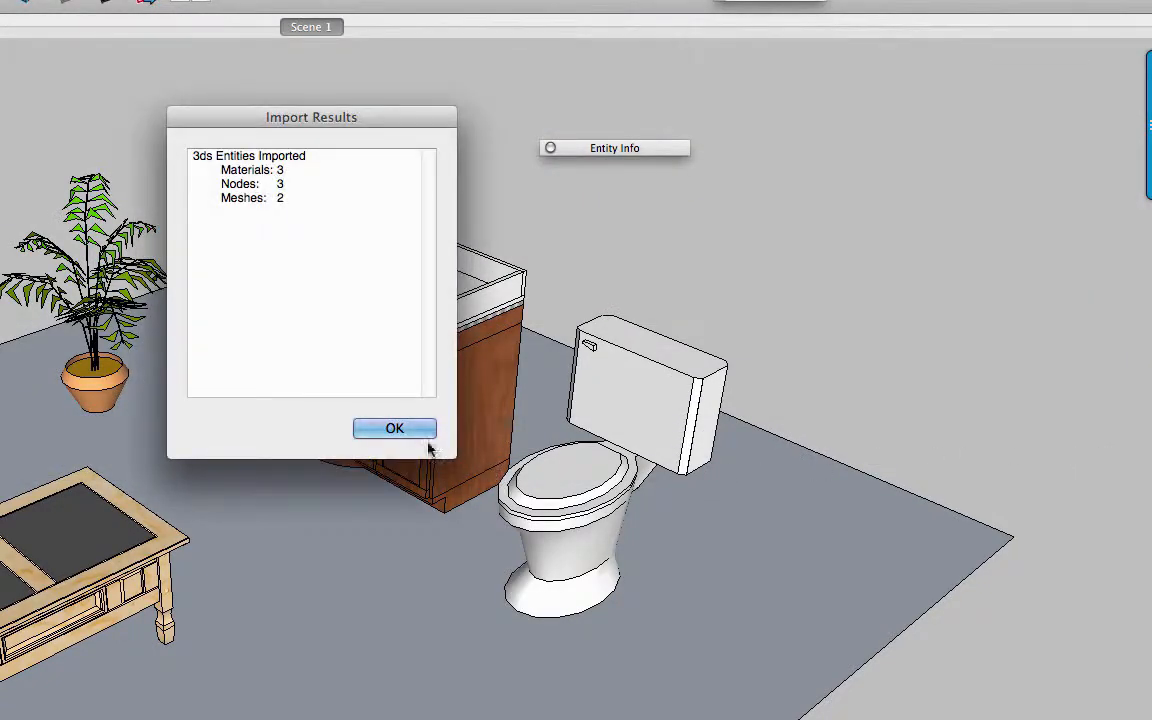
pyautogui.click(420, 434)
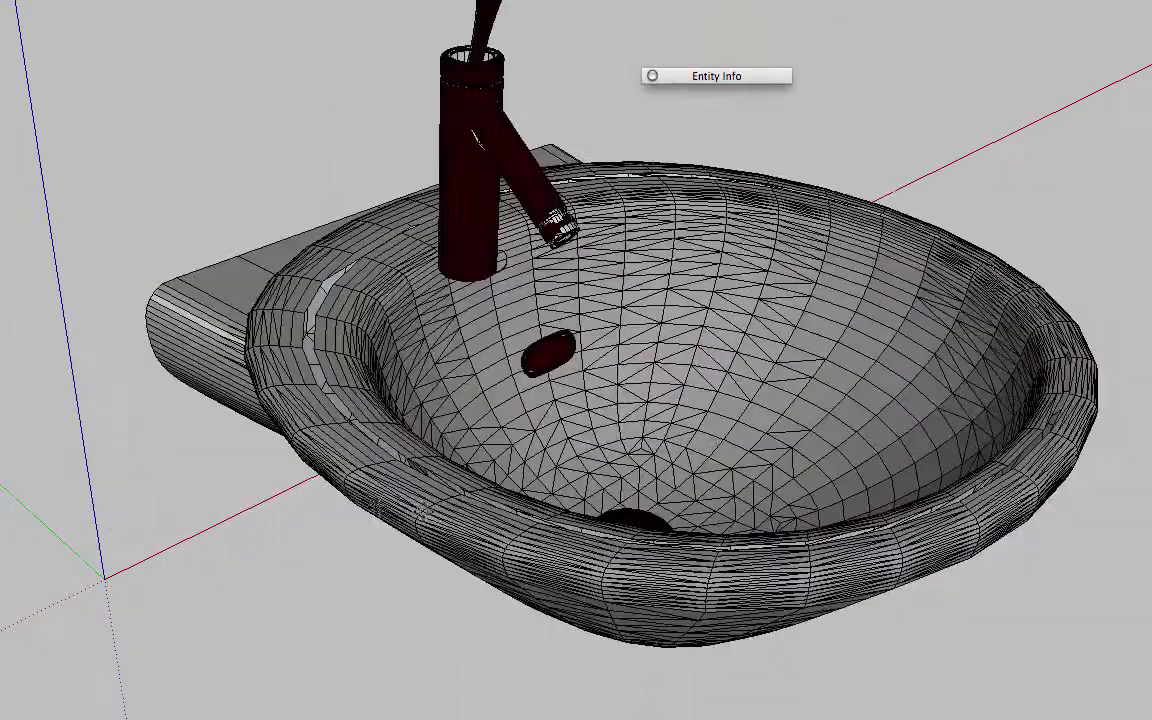
# - Place the imported sink on the near corner of the coffee table top
pyautogui.scroll(4, 474, 383)
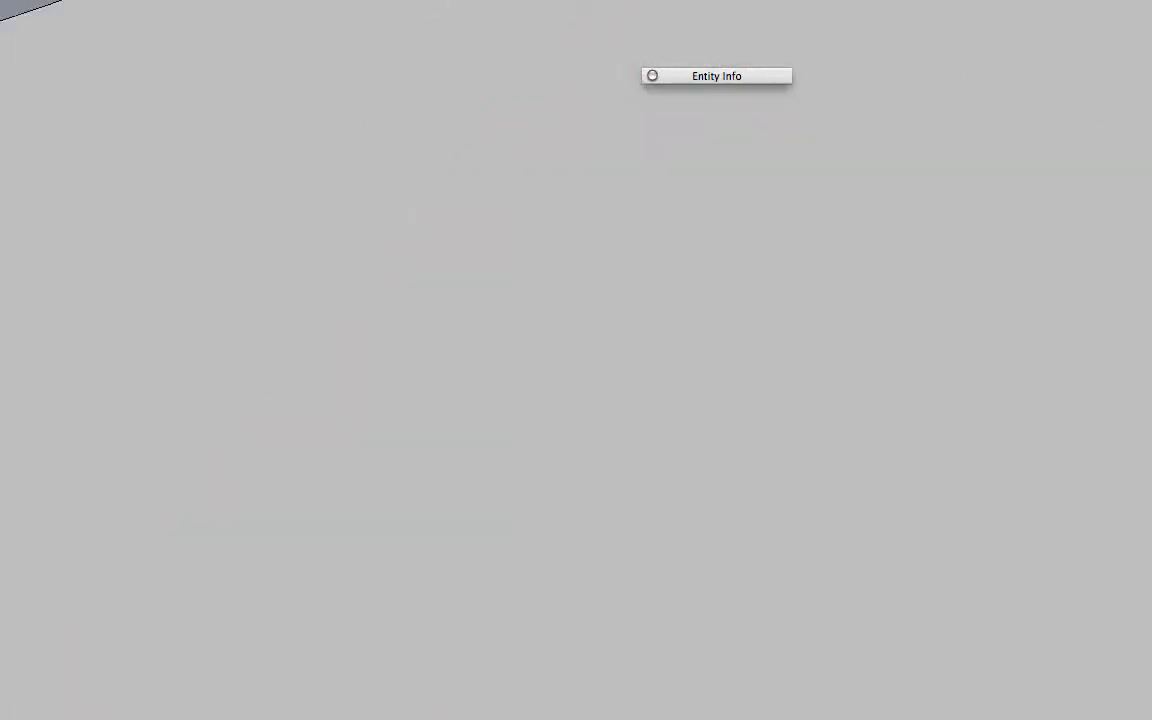
pyautogui.keyDown('shift'); pyautogui.moveTo(300, 120); pyautogui.dragTo(820, 640, button='middle'); pyautogui.keyUp('shift')
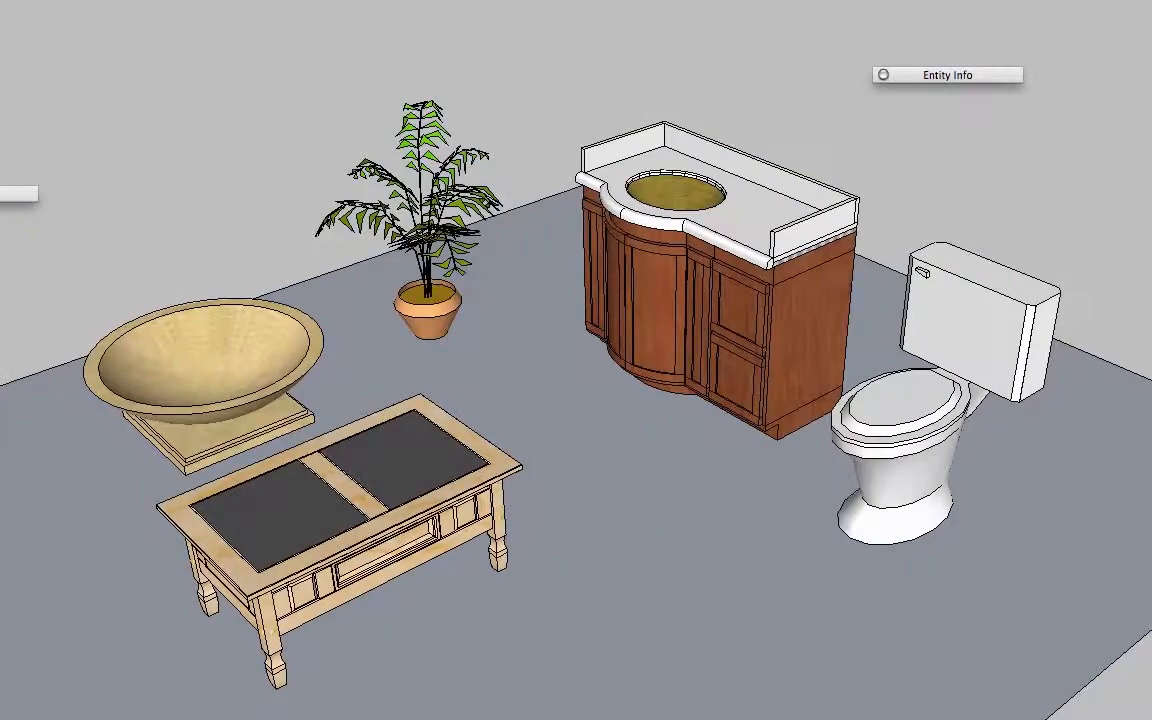
pyautogui.click(495, 452)
pyautogui.scroll(5, 510, 468)
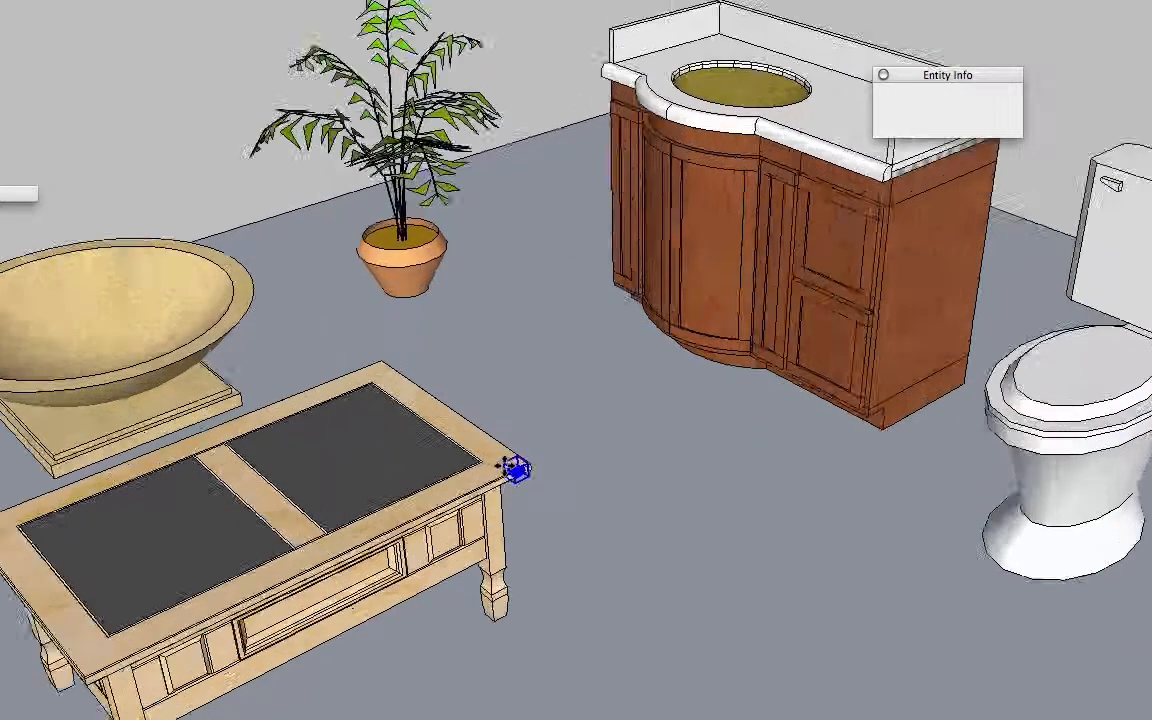
pyautogui.scroll(3, 505, 464)
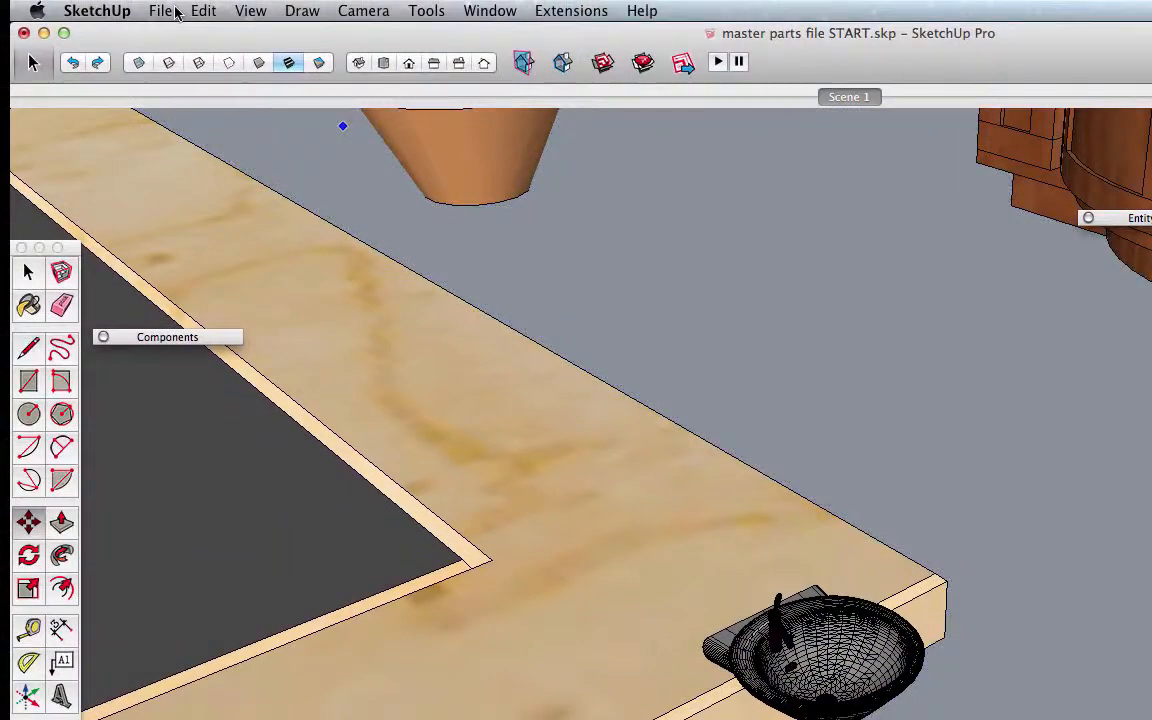
# - Import sink.3DS again with coplanar faces merged and a larger unit chosen as its scale
pyautogui.click(162, 12)
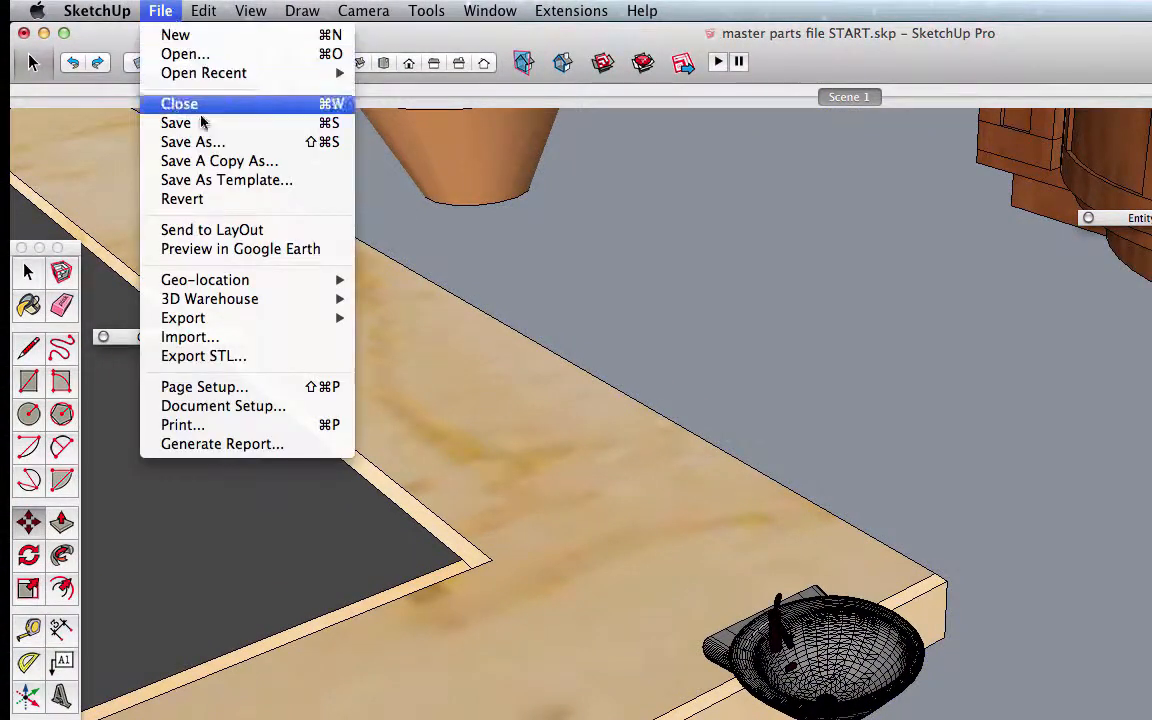
pyautogui.click(237, 338)
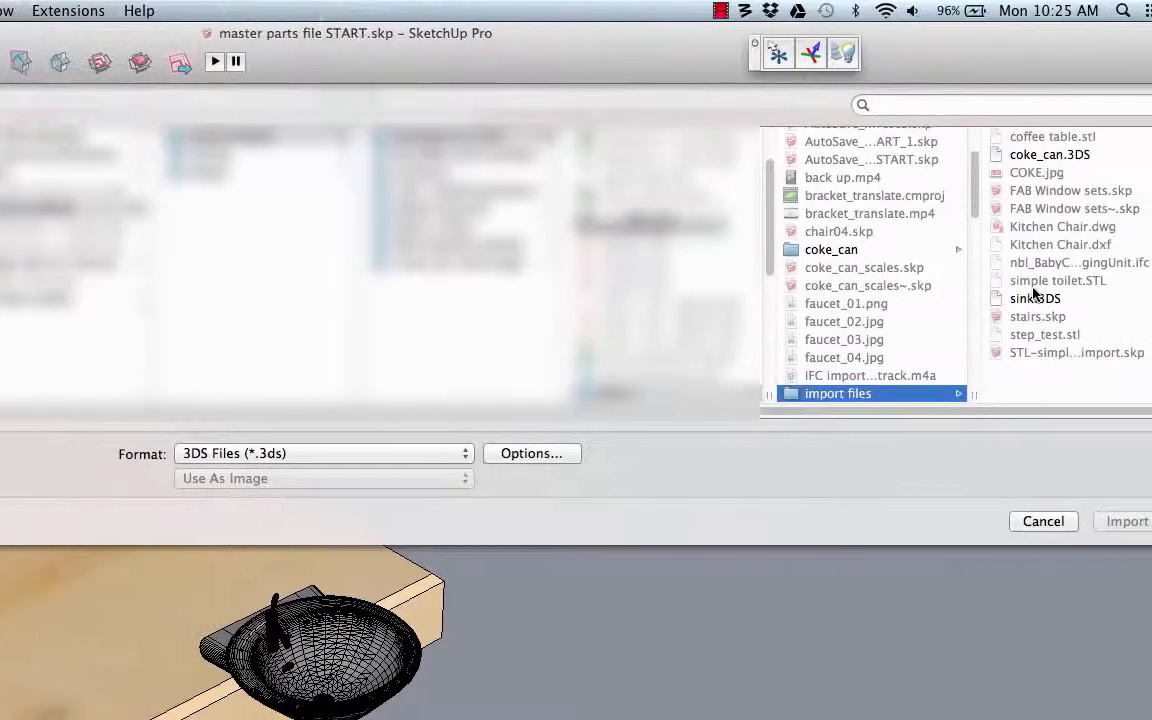
pyautogui.click(1037, 299)
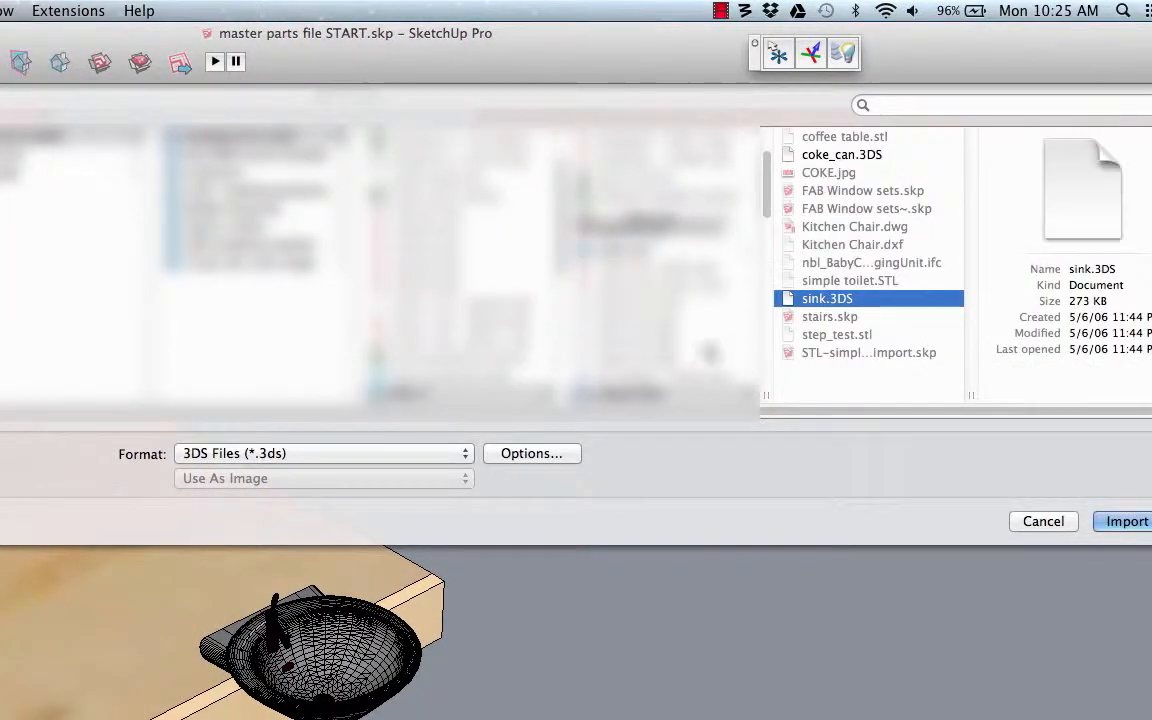
pyautogui.click(545, 456)
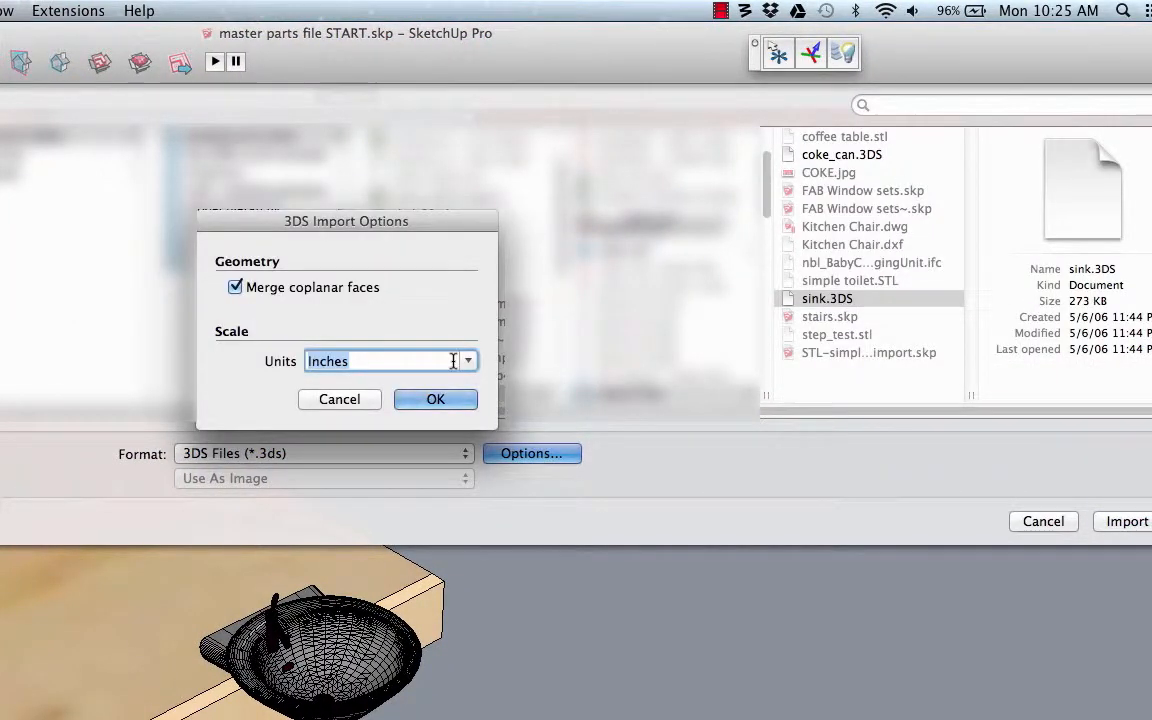
pyautogui.click(465, 361)
pyautogui.click(330, 403)
pyautogui.click(438, 400)
pyautogui.click(1130, 521)
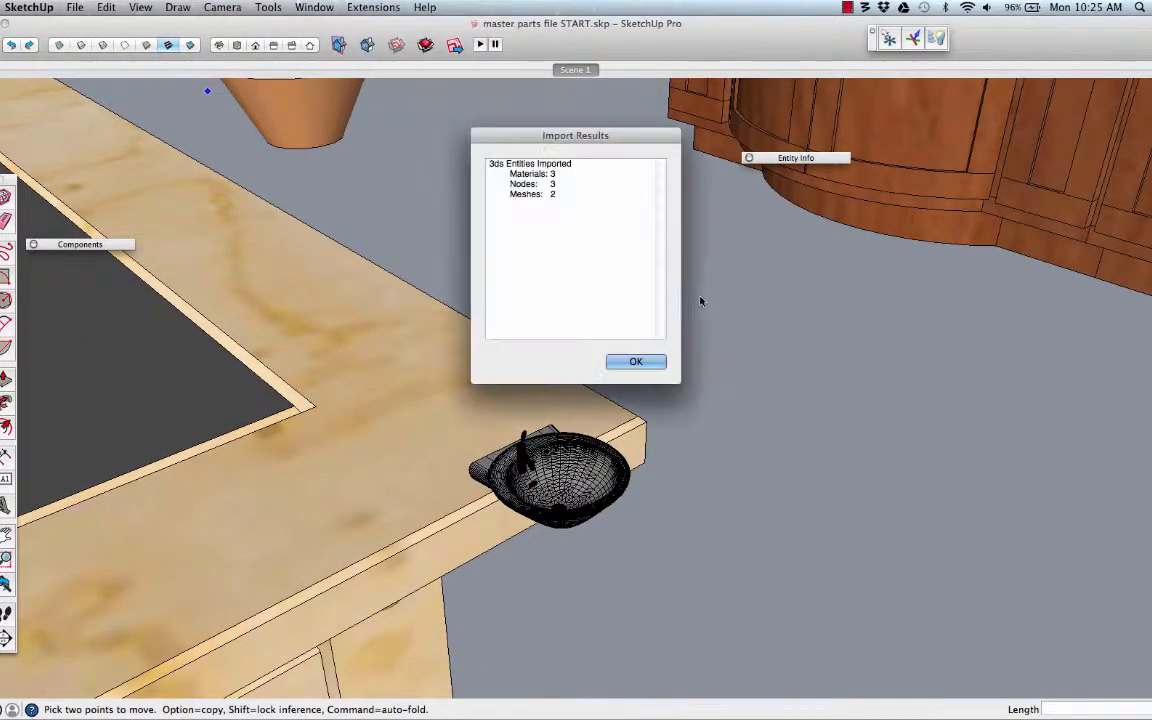
pyautogui.click(637, 363)
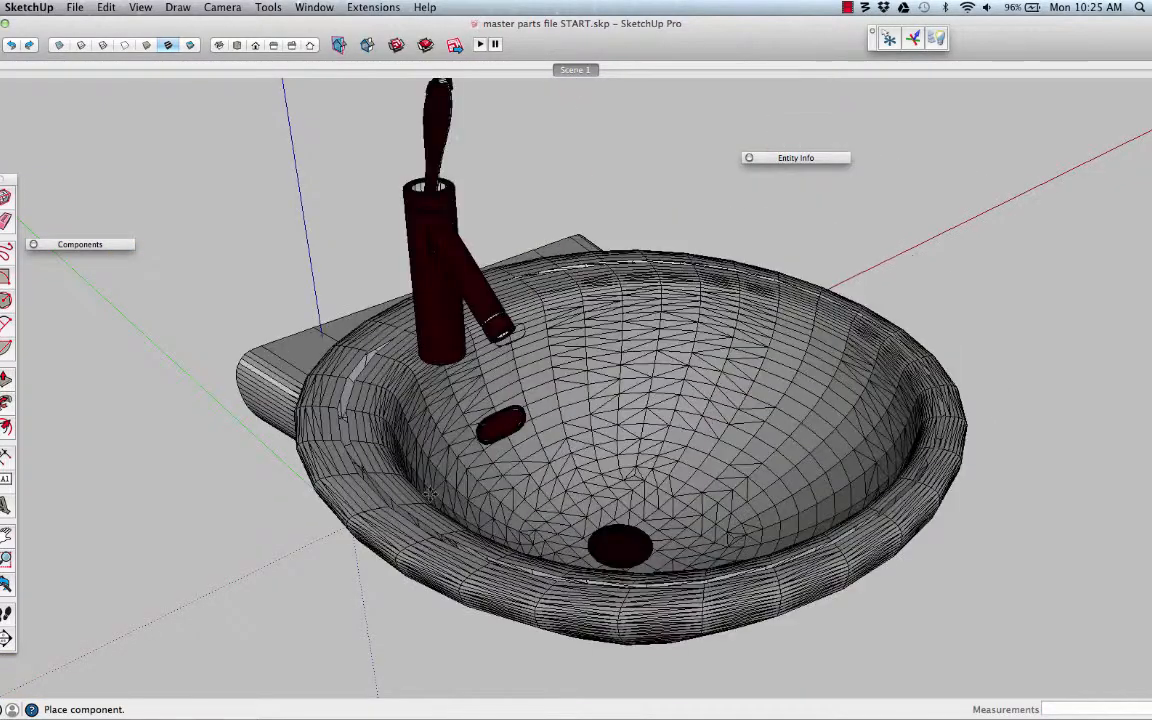
# - Return to the Scene 1 view and place the second, larger sink at the coffee table's corner
pyautogui.click(587, 71)
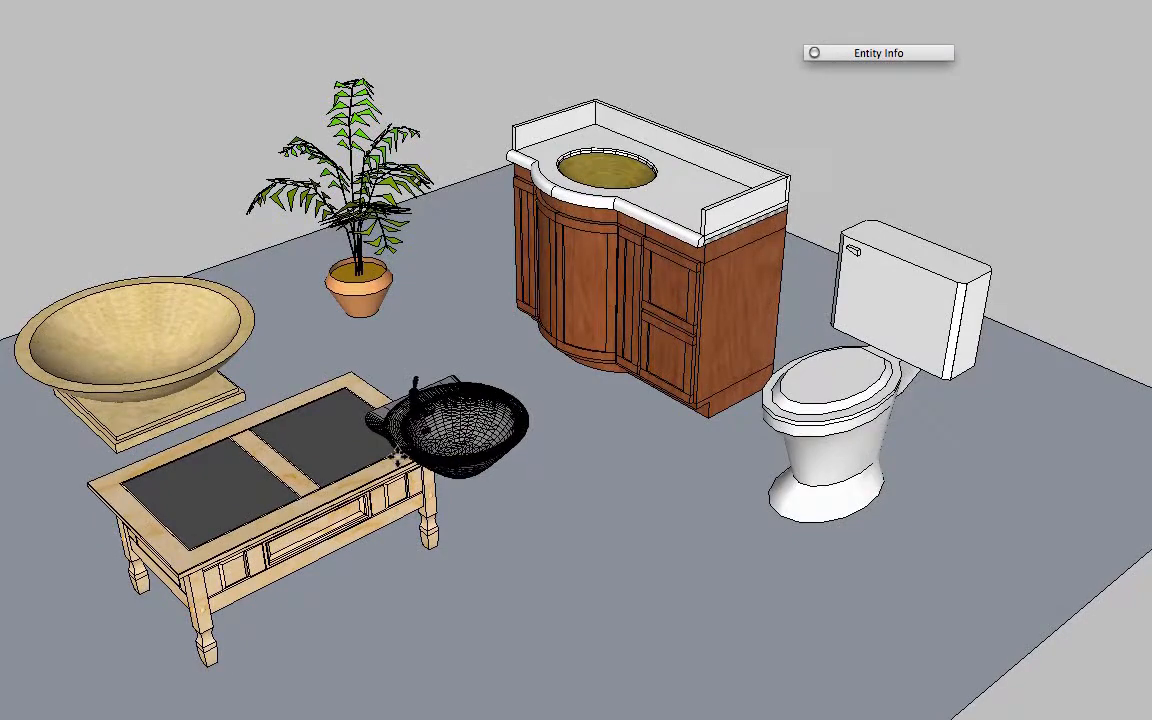
pyautogui.click(399, 455)
pyautogui.moveTo(399, 455); pyautogui.dragTo(450, 430, button='middle')
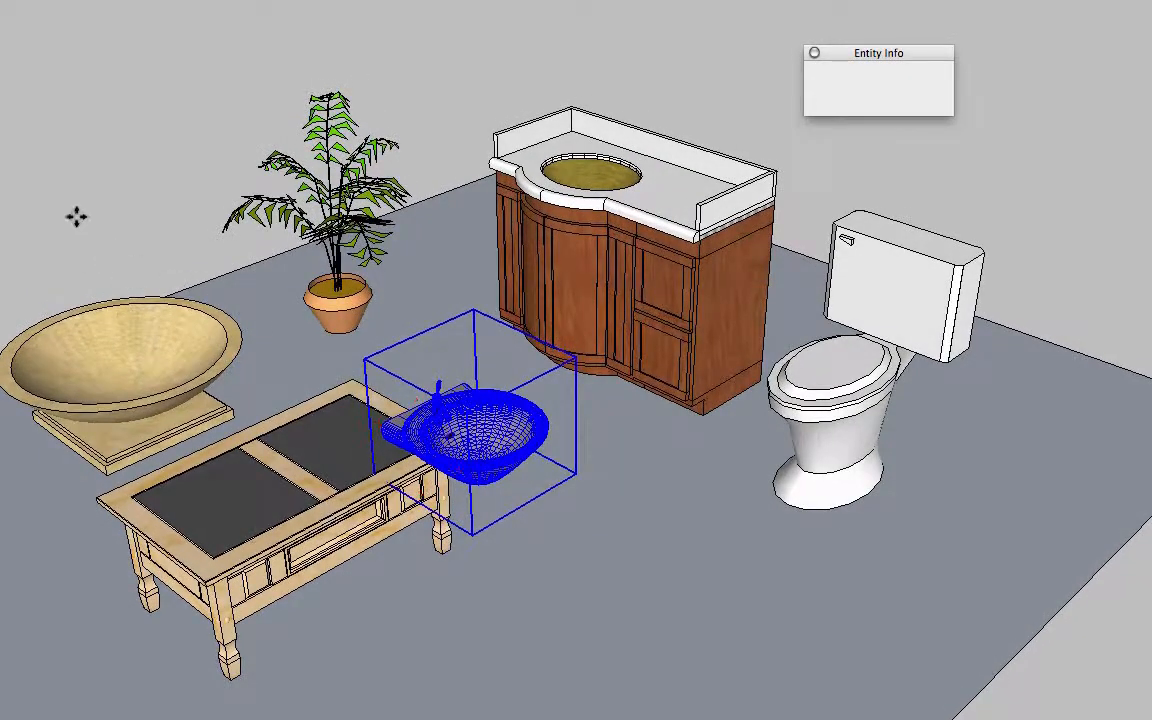
# - Look through the model's component list for the two imported sinks and open the Outliner
pyautogui.click(145, 245)
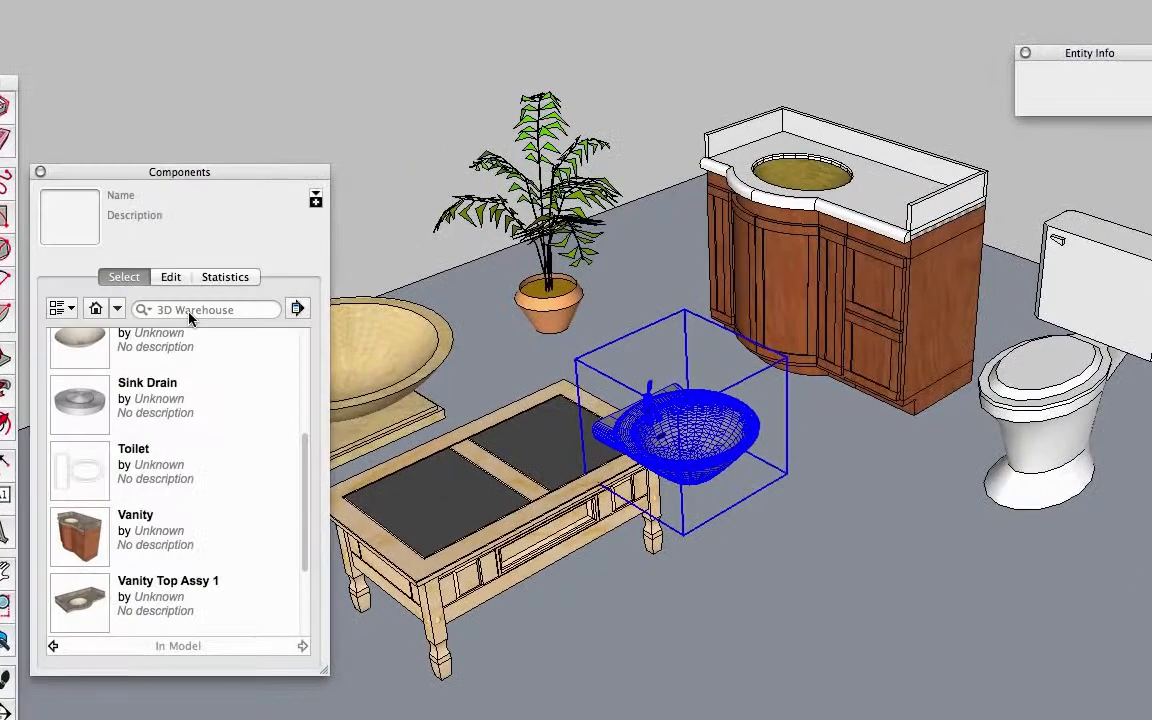
pyautogui.scroll(-5, 195, 410)
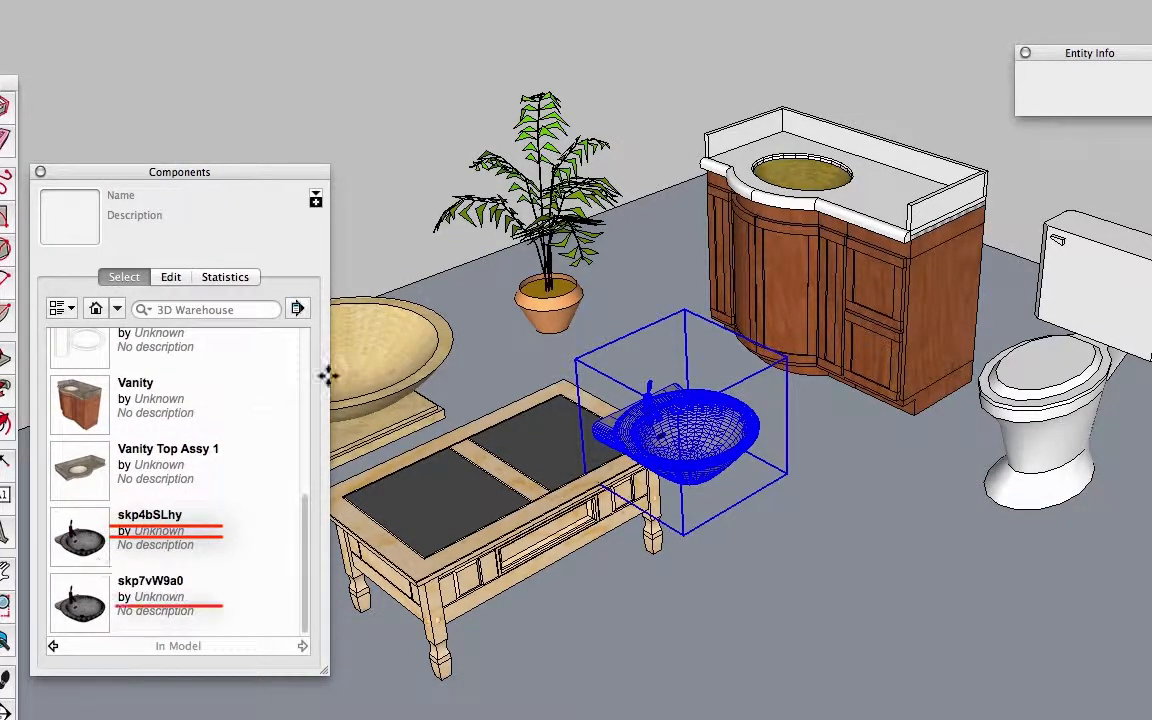
pyautogui.click(54, 10)
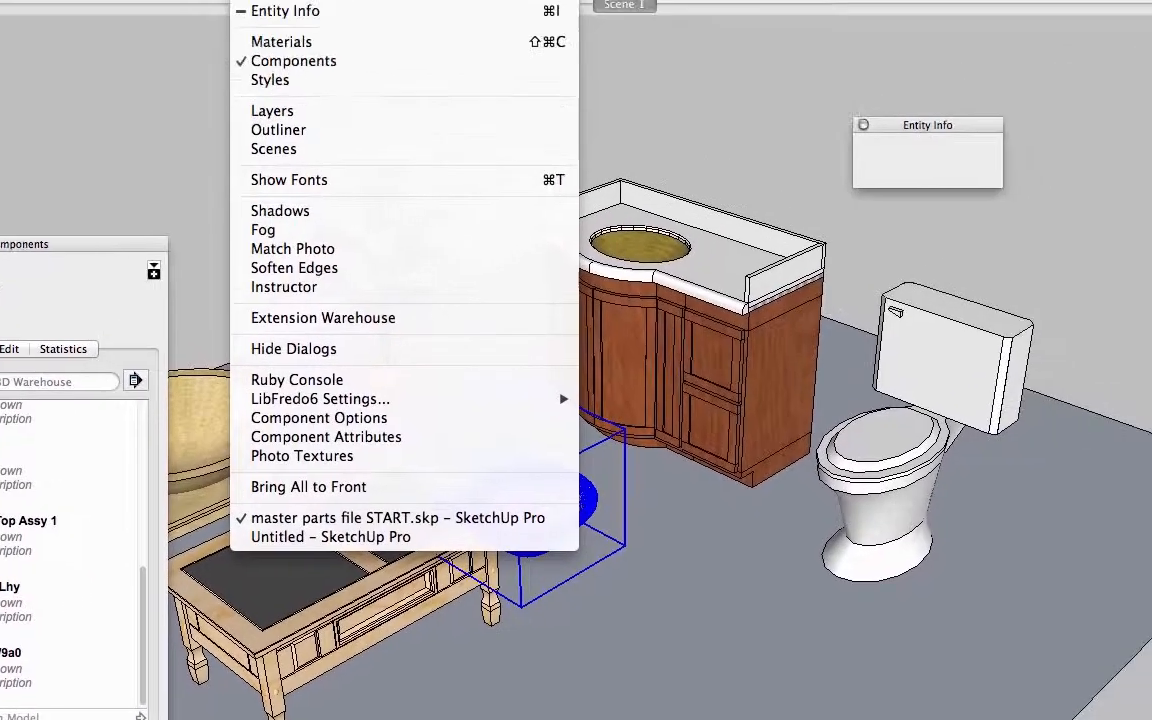
pyautogui.click(73, 219)
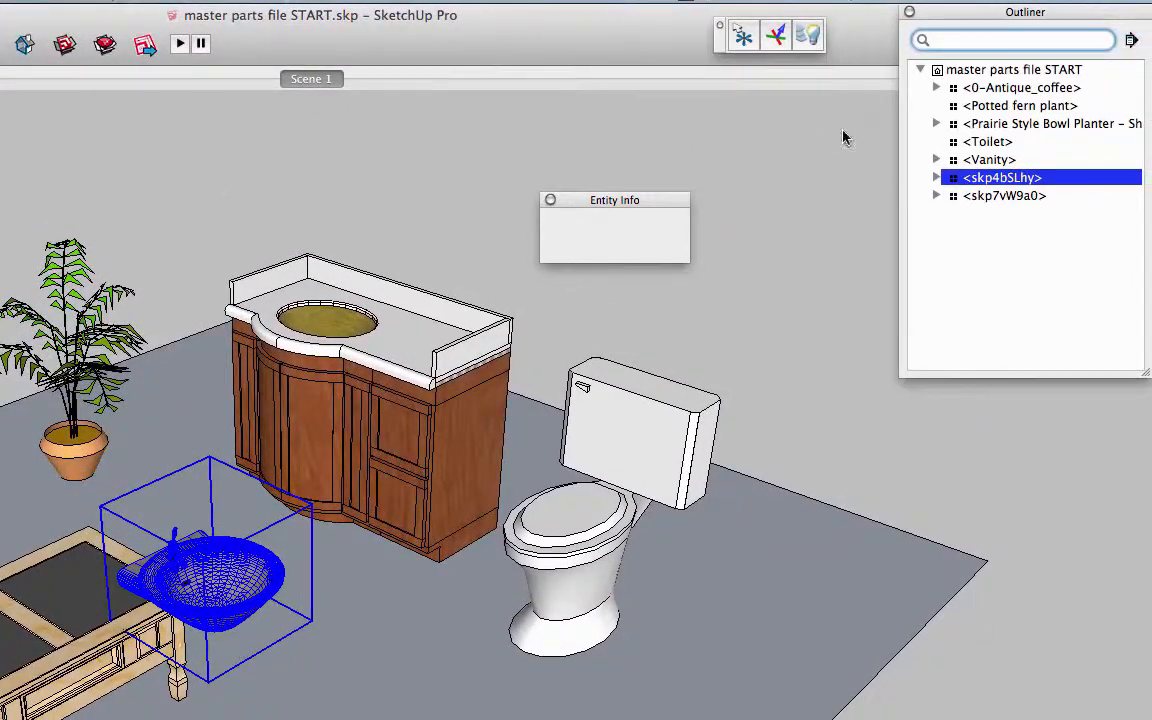
pyautogui.press('m')
# - Open Entity Info for the skp4bSLhy component and try to rename its definition as "sink"
pyautogui.rightClick(974, 184)
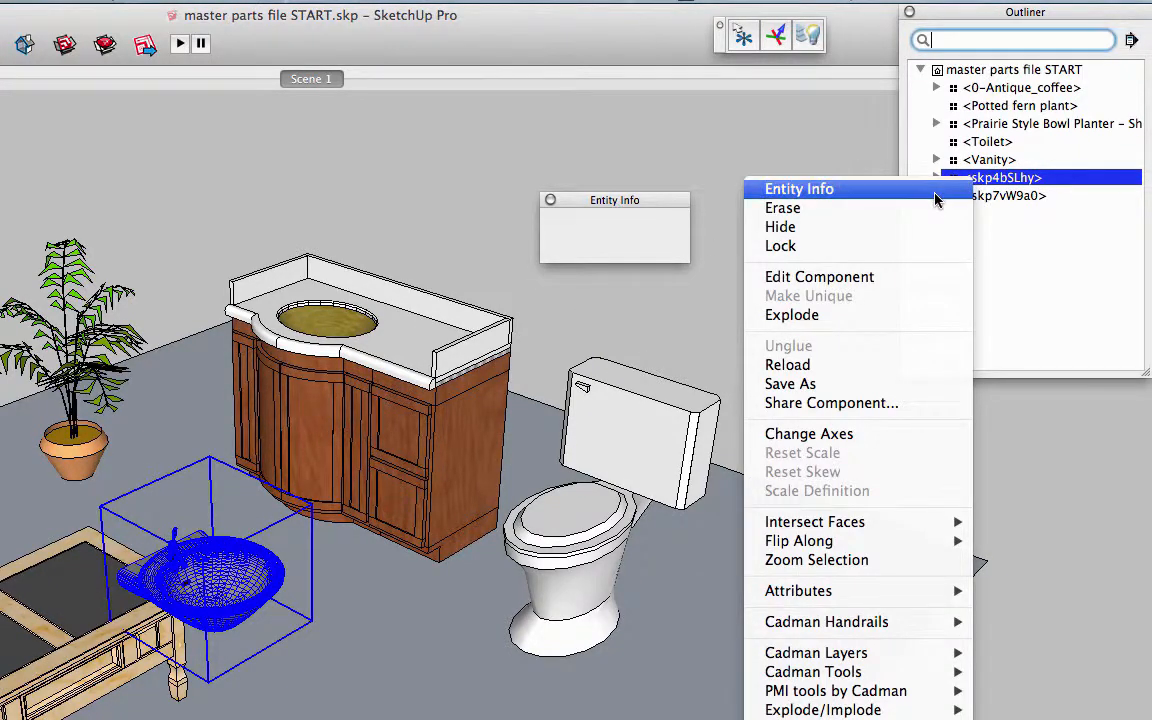
pyautogui.click(934, 193)
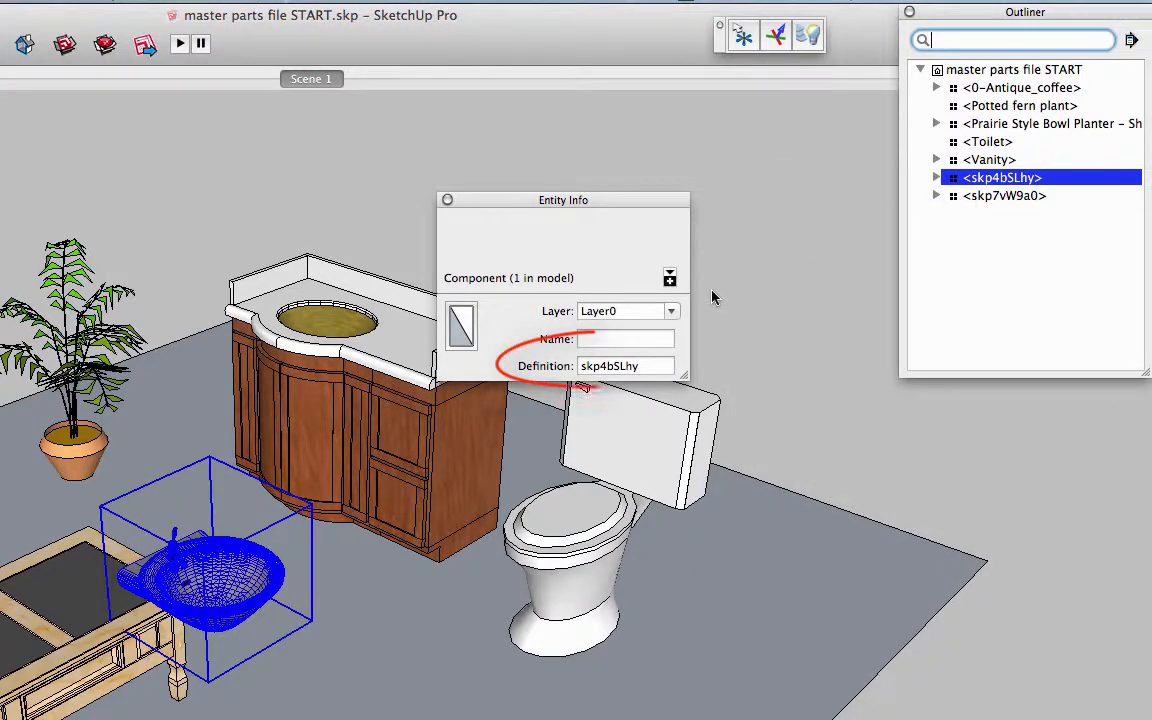
pyautogui.click(655, 369)
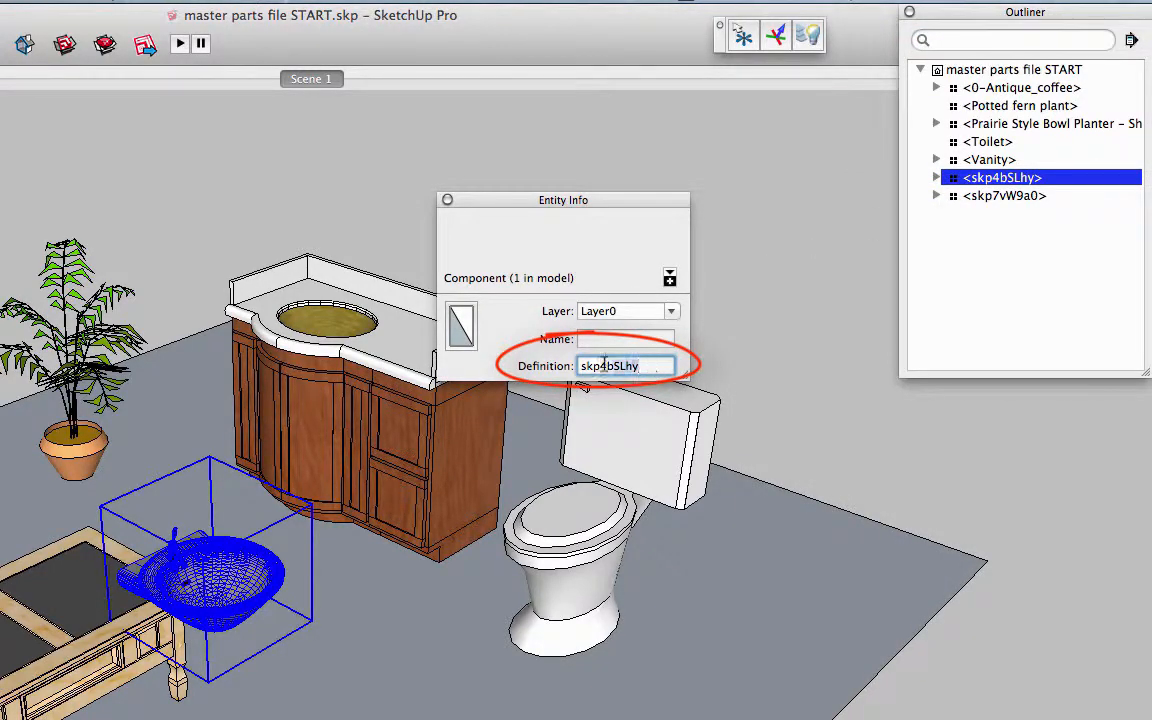
pyautogui.doubleClick(603, 365)
pyautogui.write('sin')
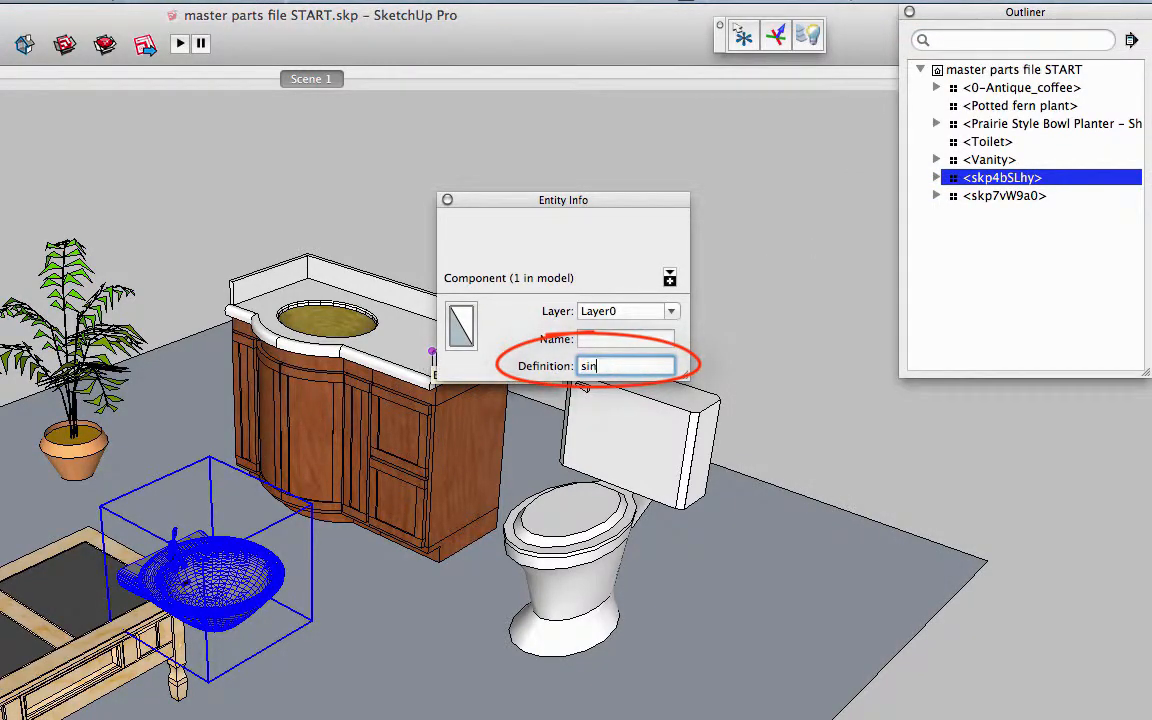
pyautogui.write('k')
pyautogui.press('Return')
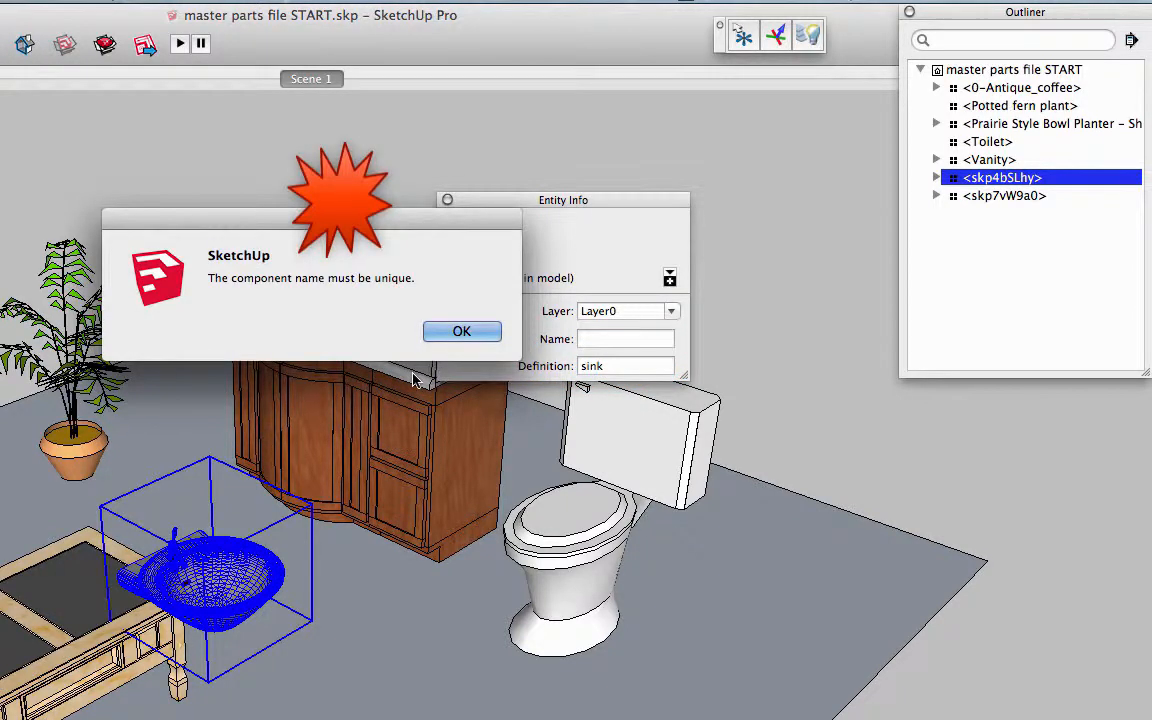
pyautogui.click(461, 331)
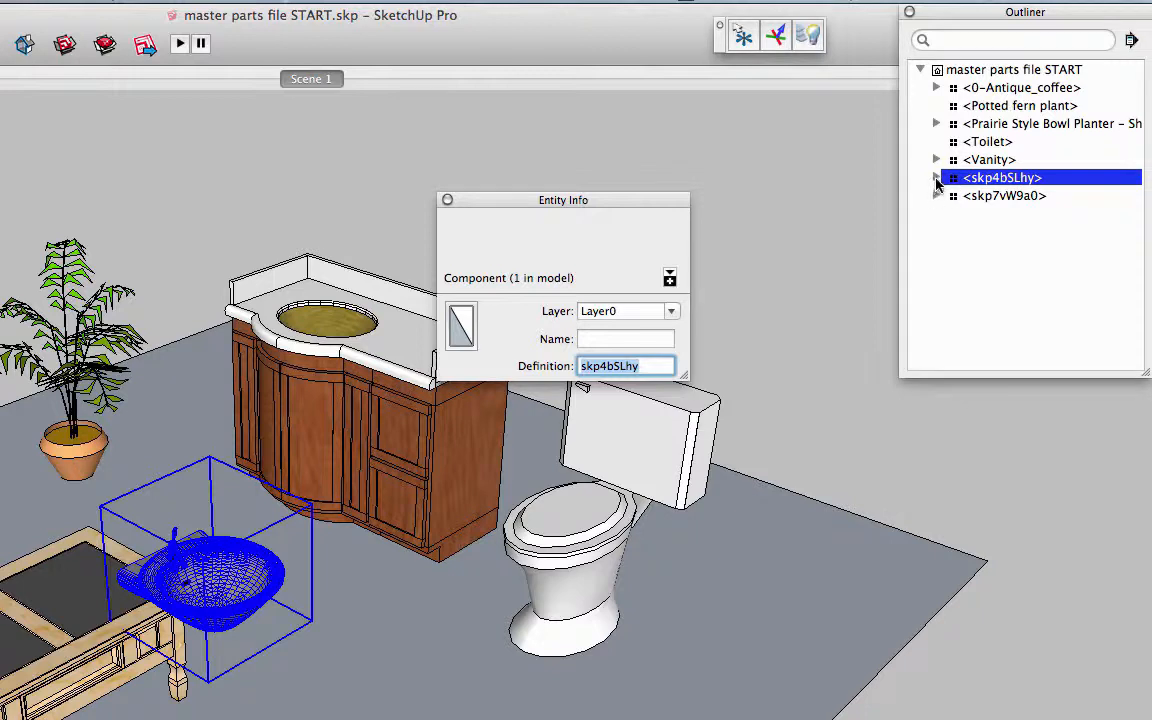
# - Expand the skp4bSLhy component in the model hierarchy and rename its definition as "new sink"
pyautogui.click(937, 178)
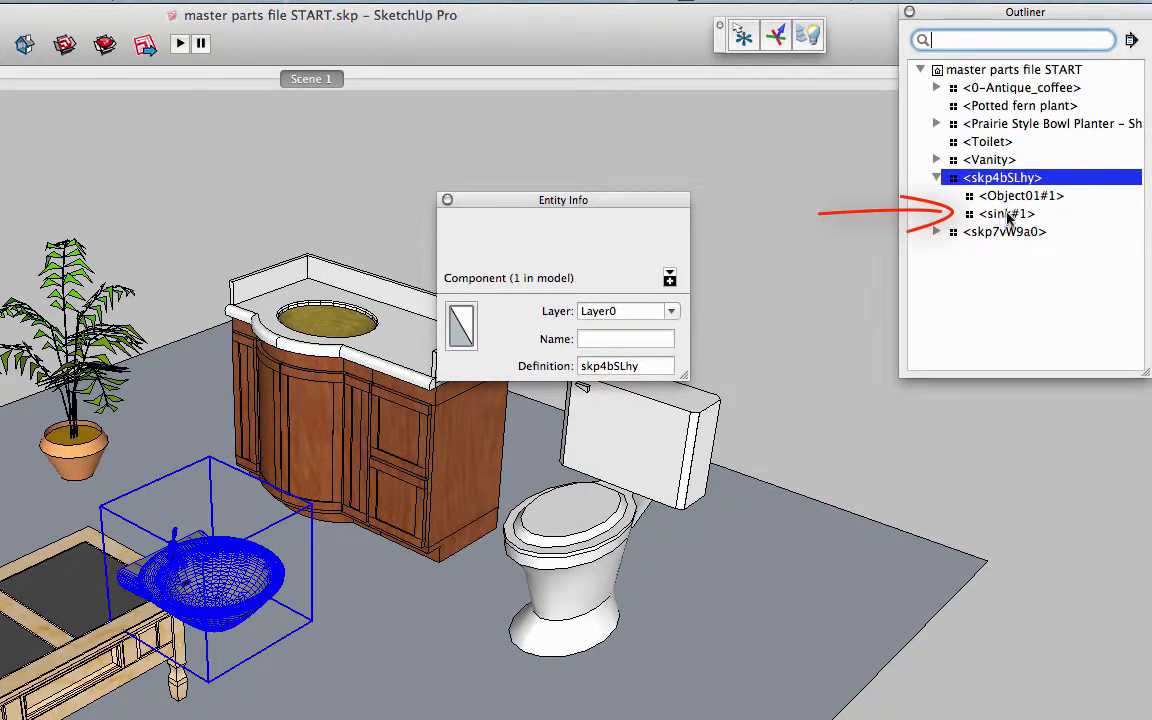
pyautogui.click(649, 366)
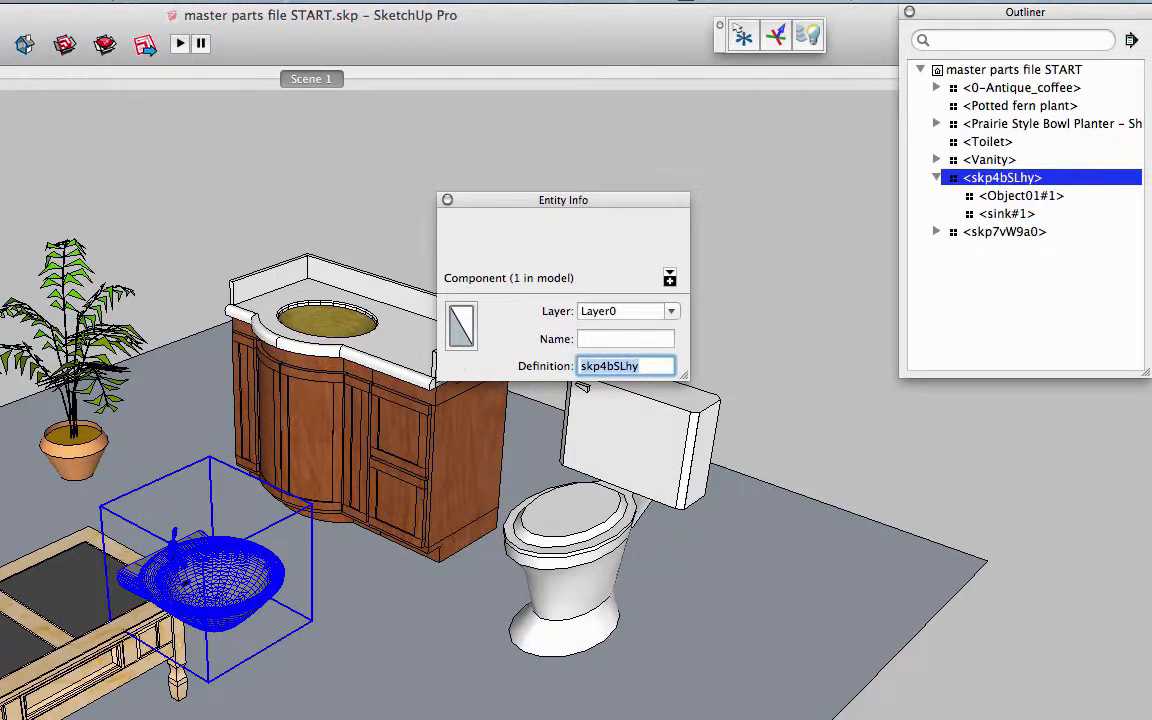
pyautogui.write('new sink')
pyautogui.press('Return')
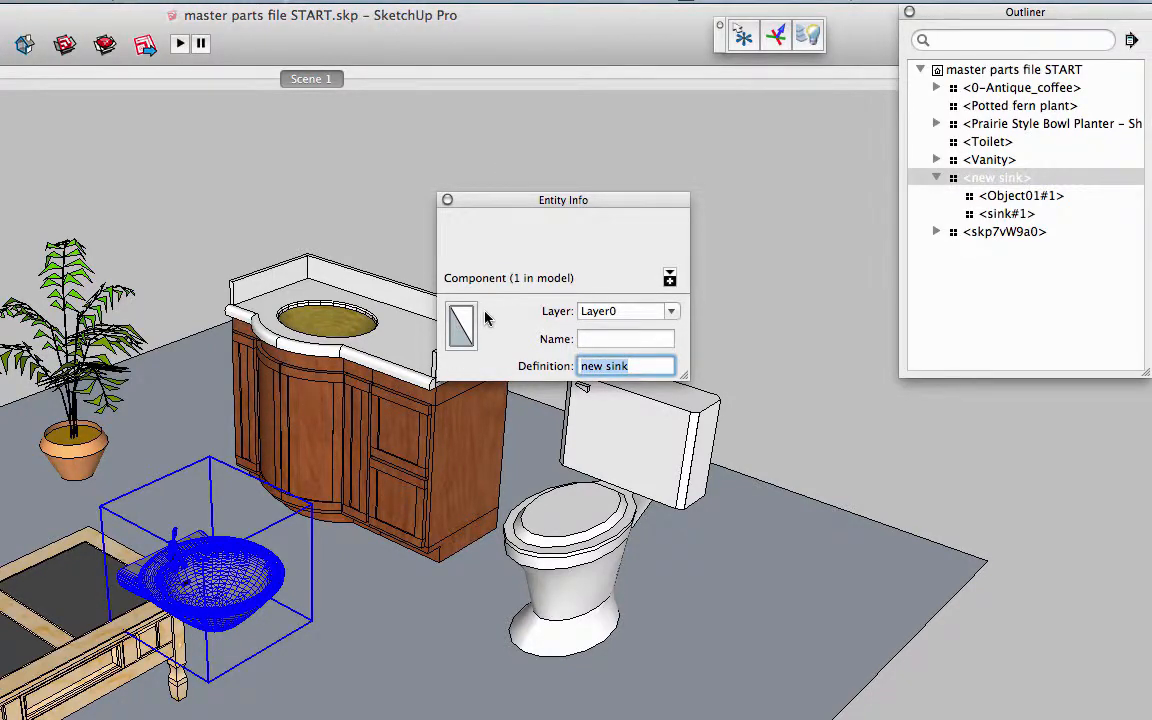
pyautogui.rightClick(249, 565)
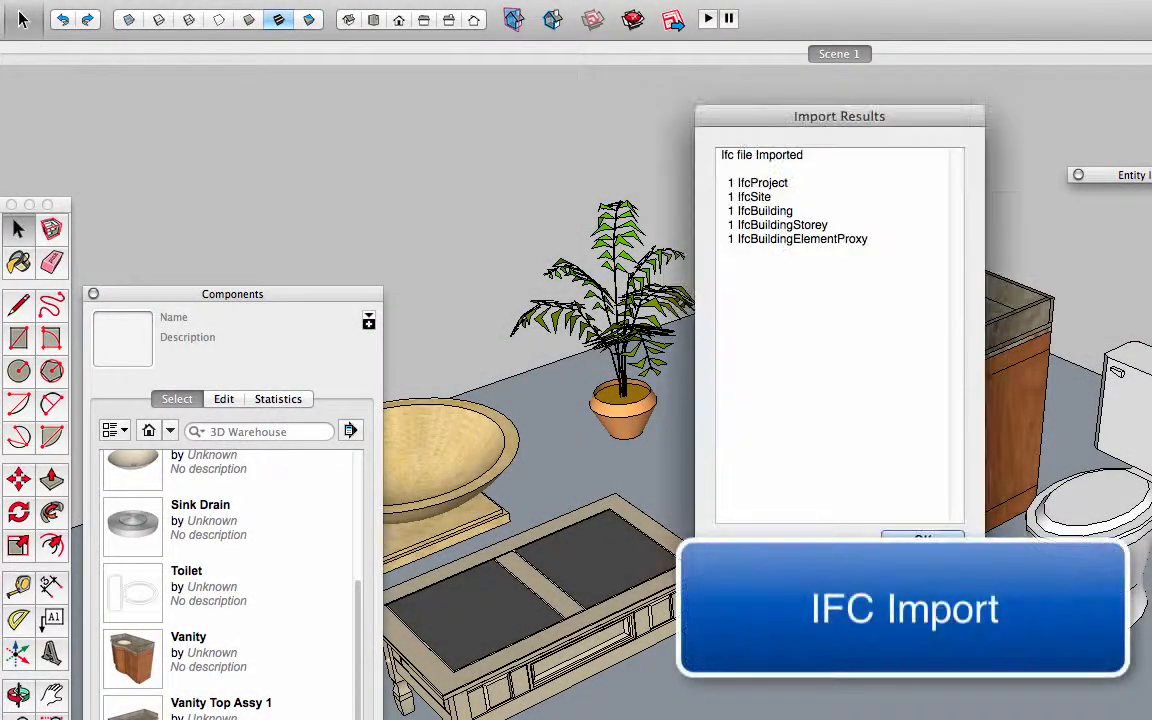
# - Finish the IFC import, open and leave the imported component near the origin, and look for it in the component list
pyautogui.press('Return')
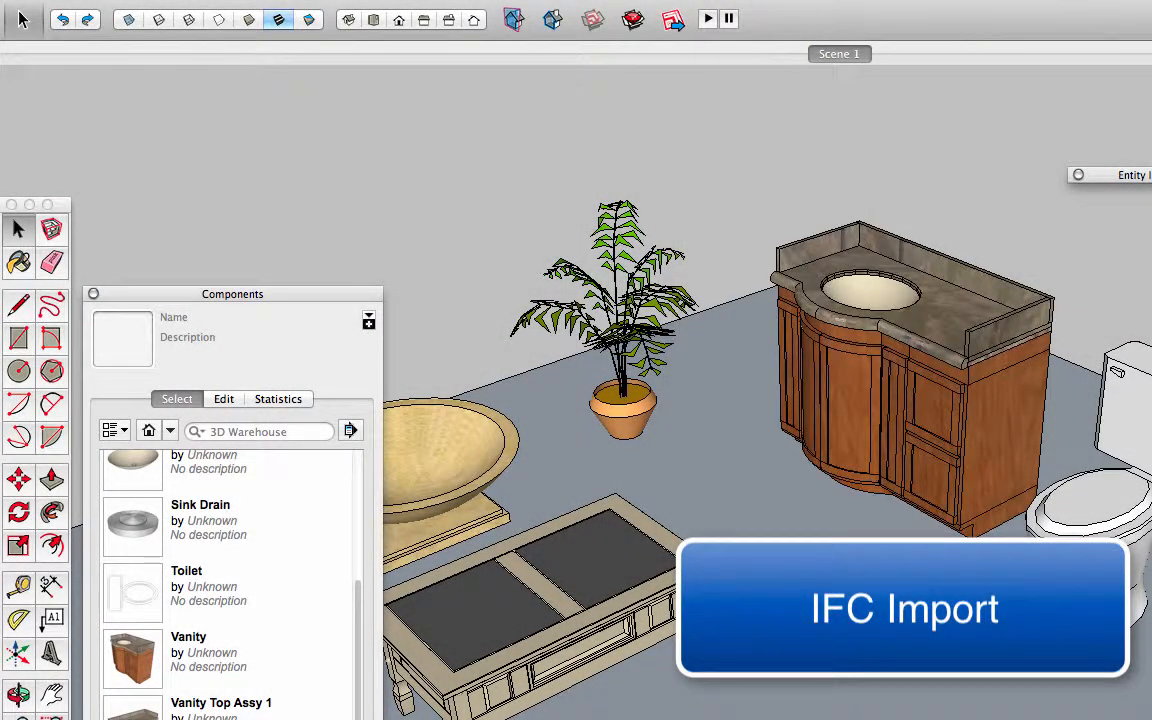
pyautogui.hotkey('shift', 'z')
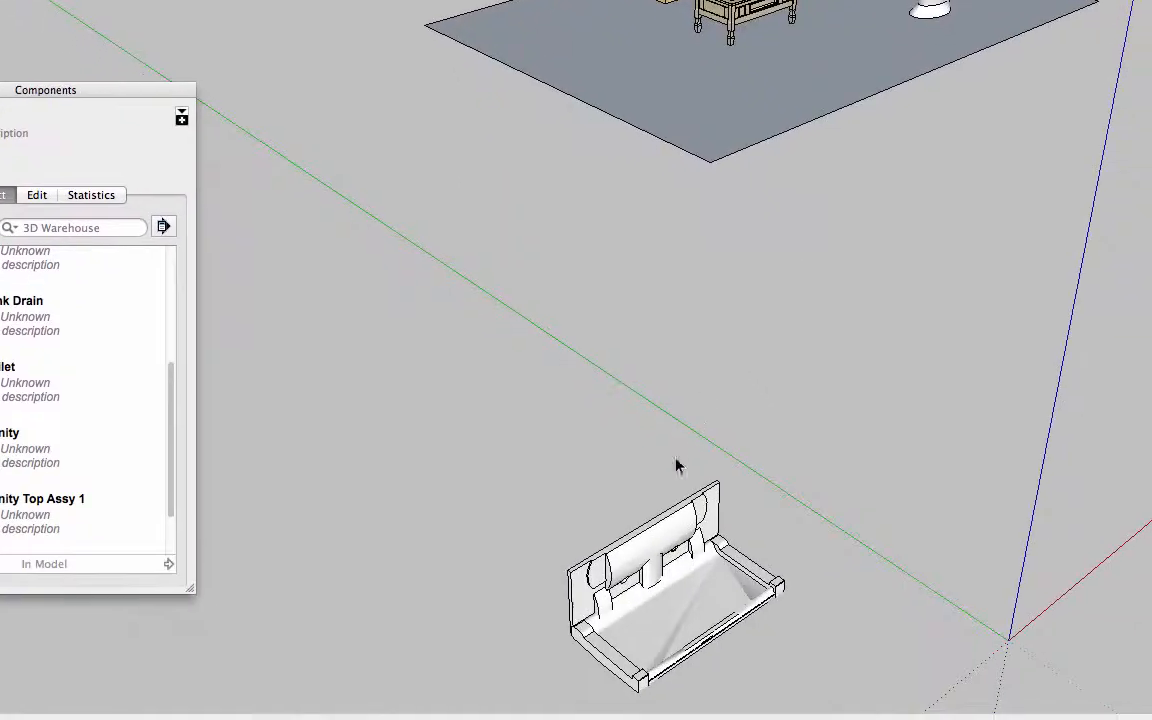
pyautogui.click(672, 538)
pyautogui.doubleClick(674, 539)
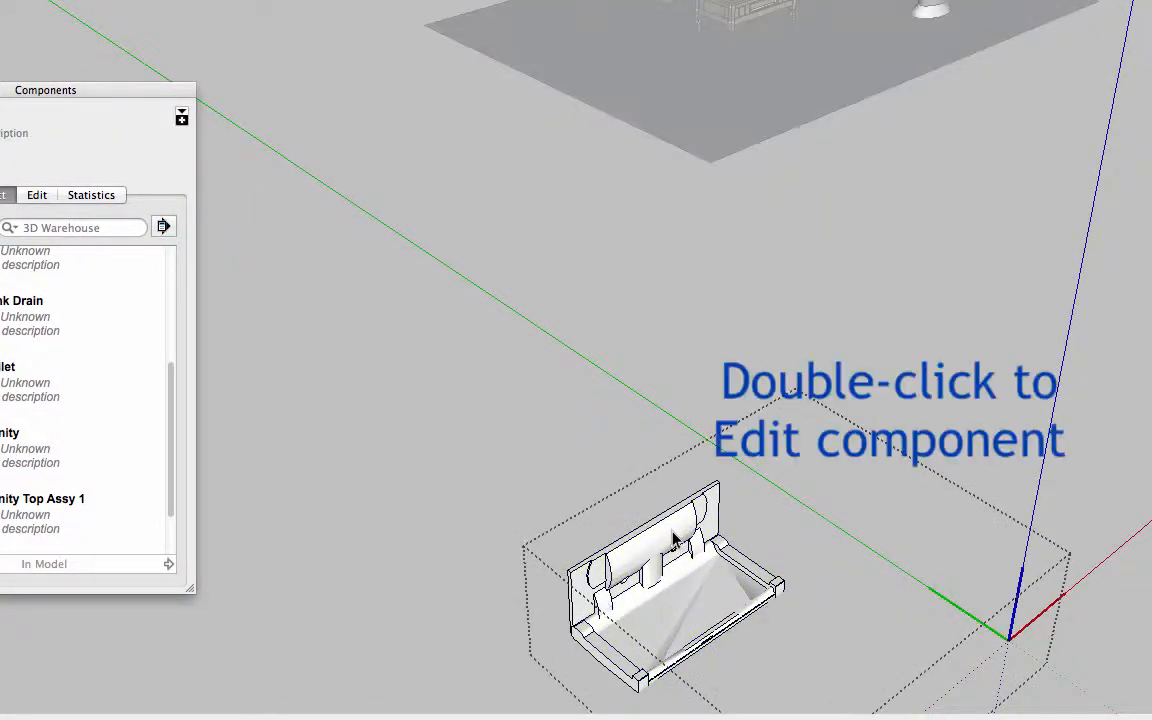
pyautogui.click(840, 373)
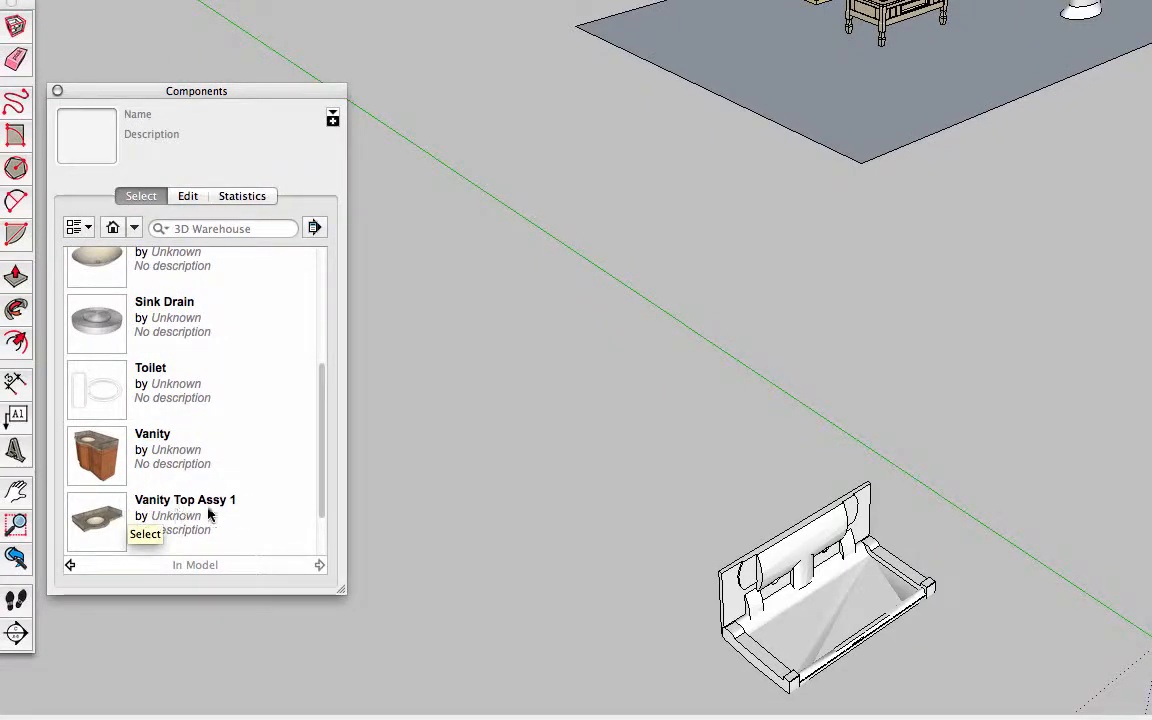
pyautogui.scroll(-2, 158, 514)
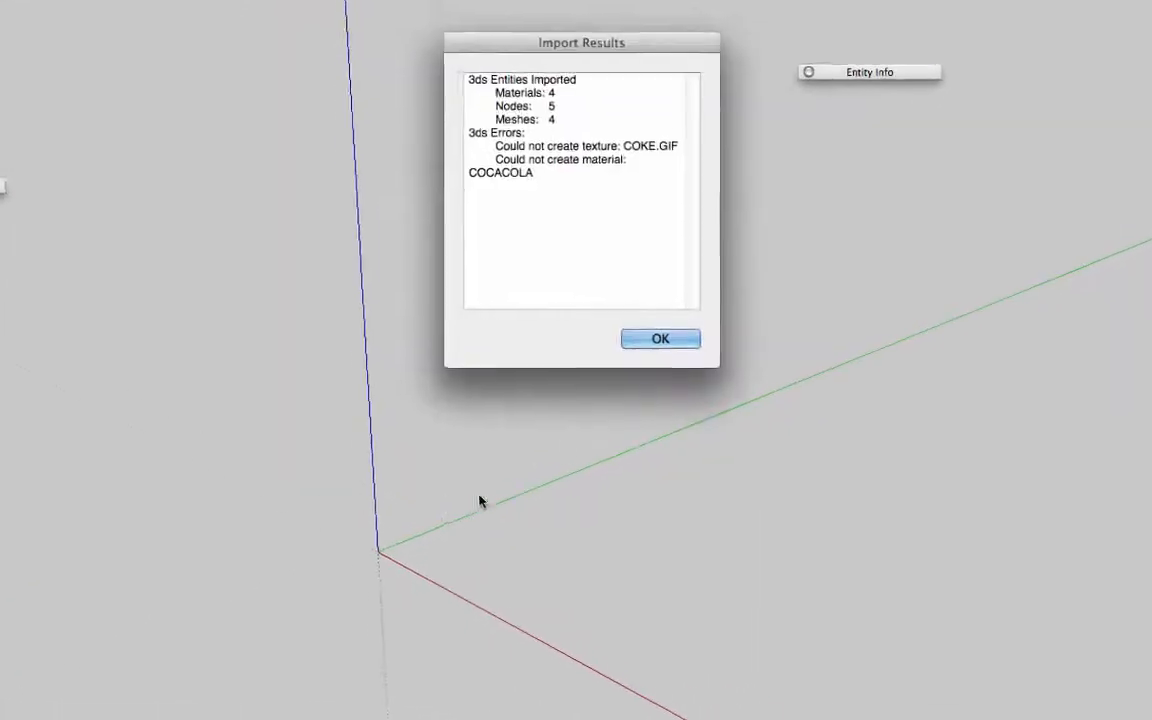
# - Finish the 3DS import of the beverage can, place it in the model, and examine the extents of its component
pyautogui.click(652, 340)
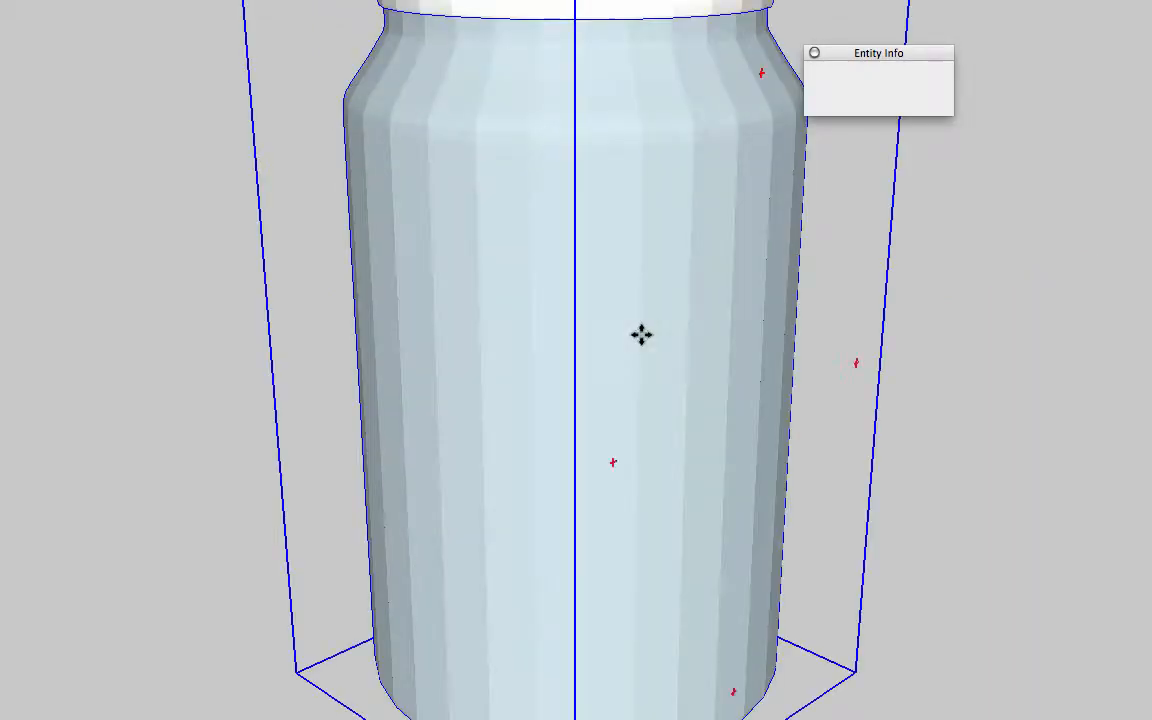
pyautogui.scroll(-8, 641, 334)
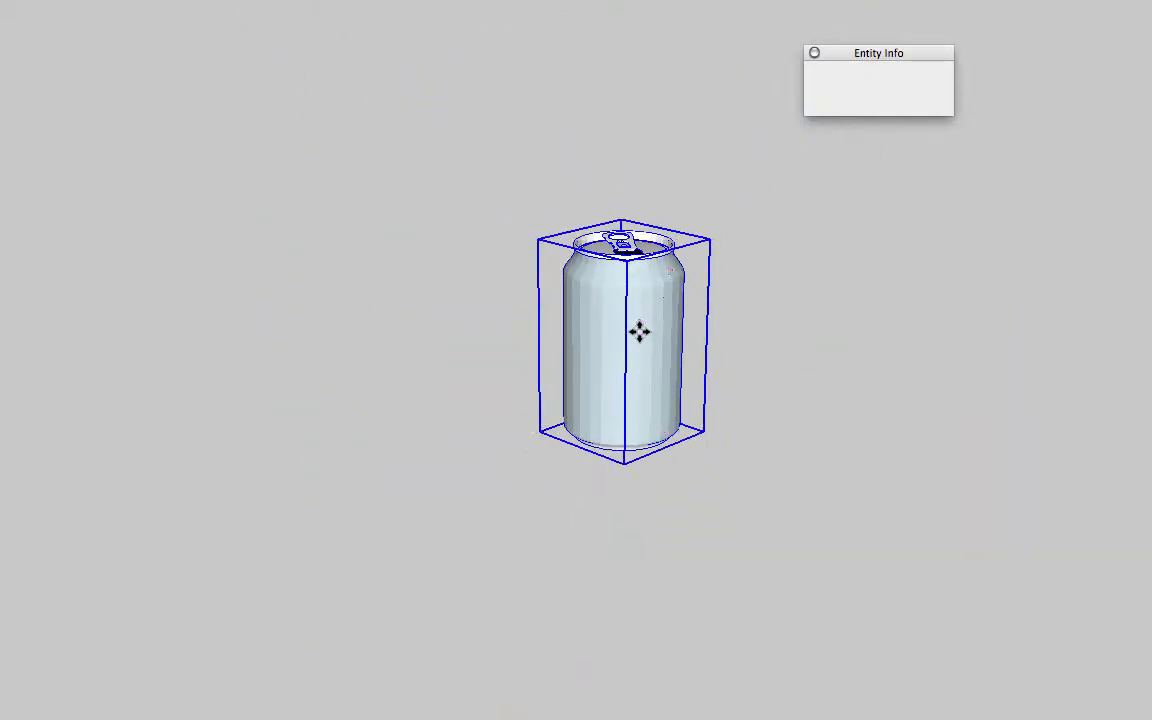
pyautogui.click(640, 331)
pyautogui.scroll(-8, 640, 331)
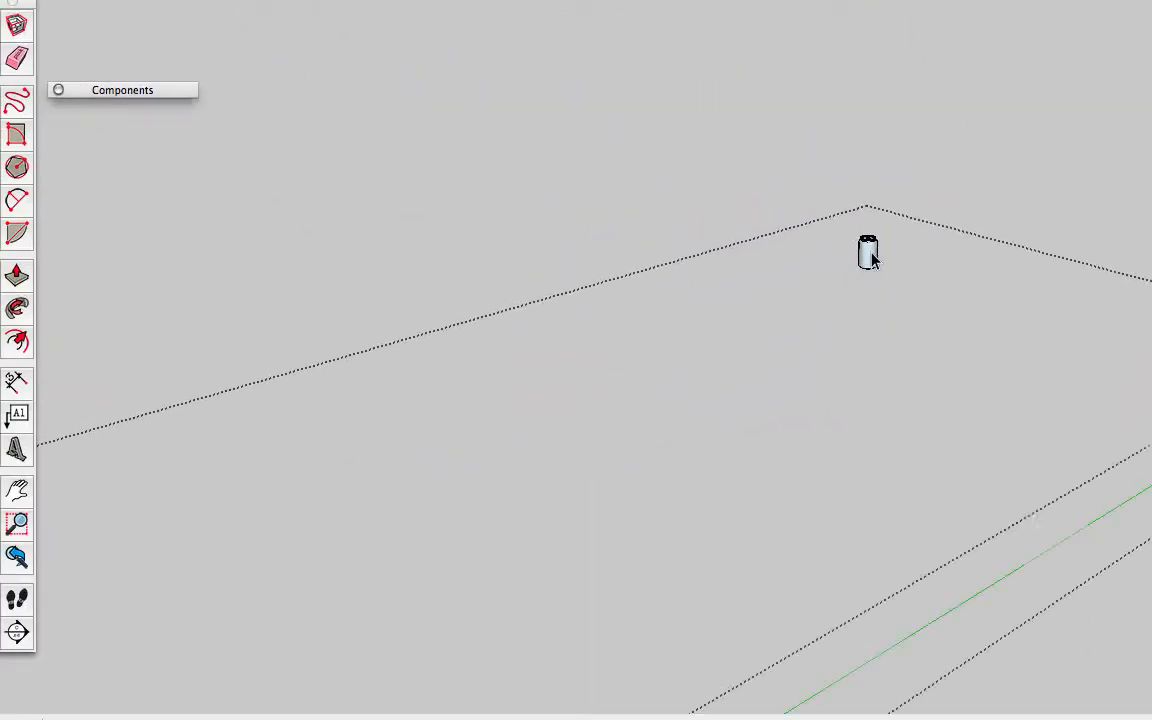
pyautogui.scroll(-5, 870, 257)
pyautogui.scroll(4, 712, 432)
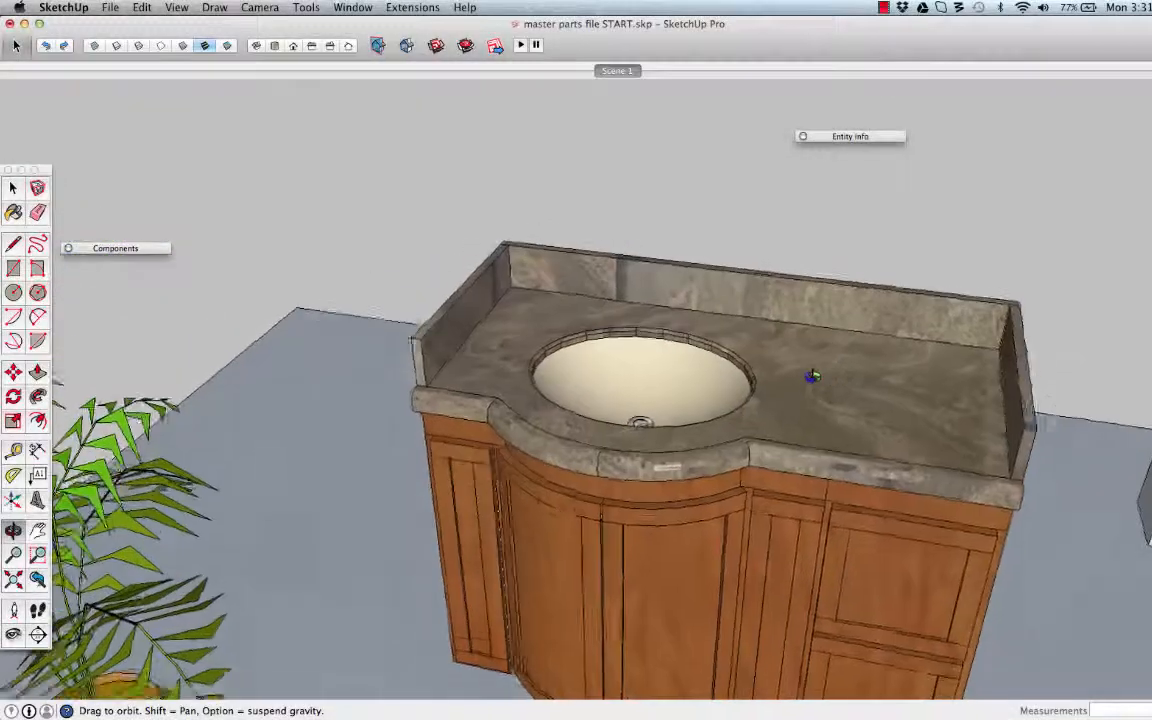
# - Paste the faucet component and place it on the vanity countertop at the rear of the sink
pyautogui.press('super+v')
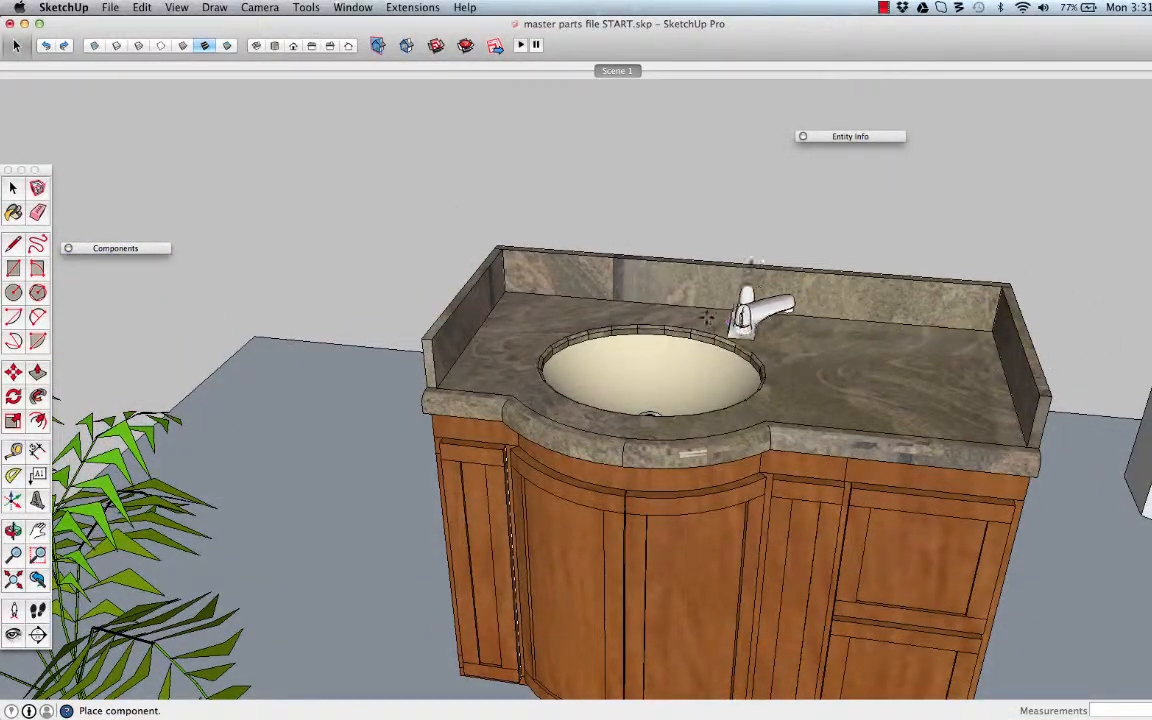
pyautogui.scroll(10, 660, 316)
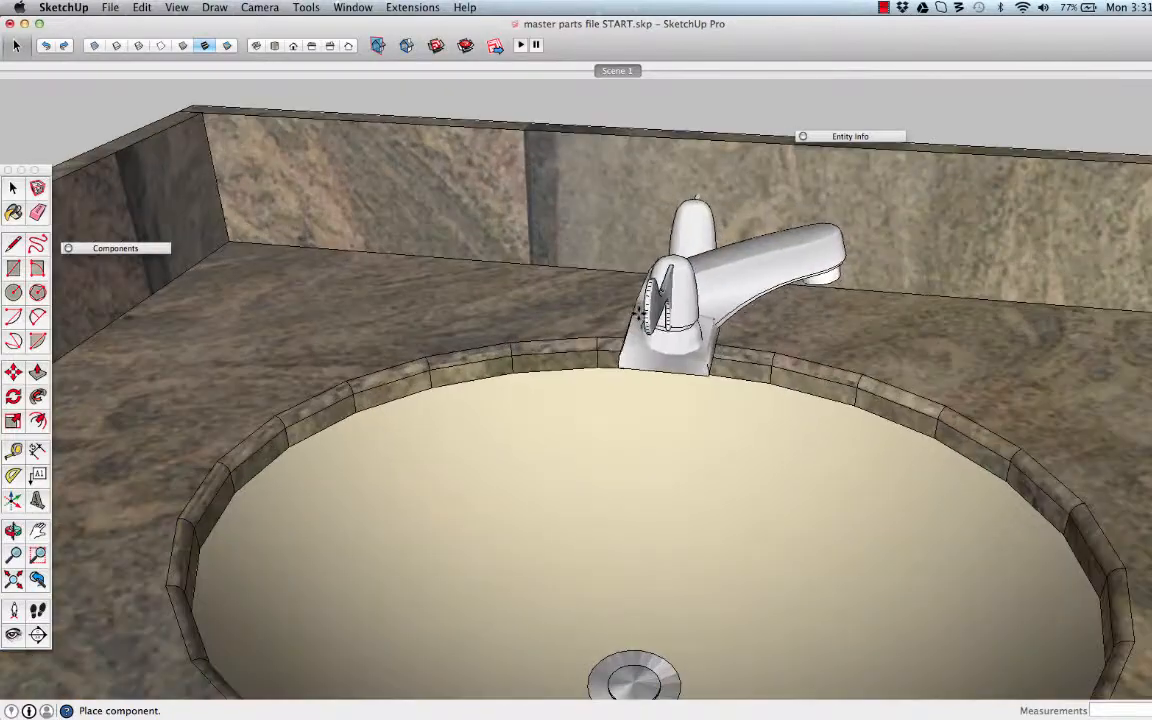
pyautogui.click(640, 305)
# - Rotate the faucet so its spout points over the basin and move it about 2 7/16" into position behind the sink
pyautogui.moveTo(640, 305); pyautogui.dragTo(746, 401, button='middle')
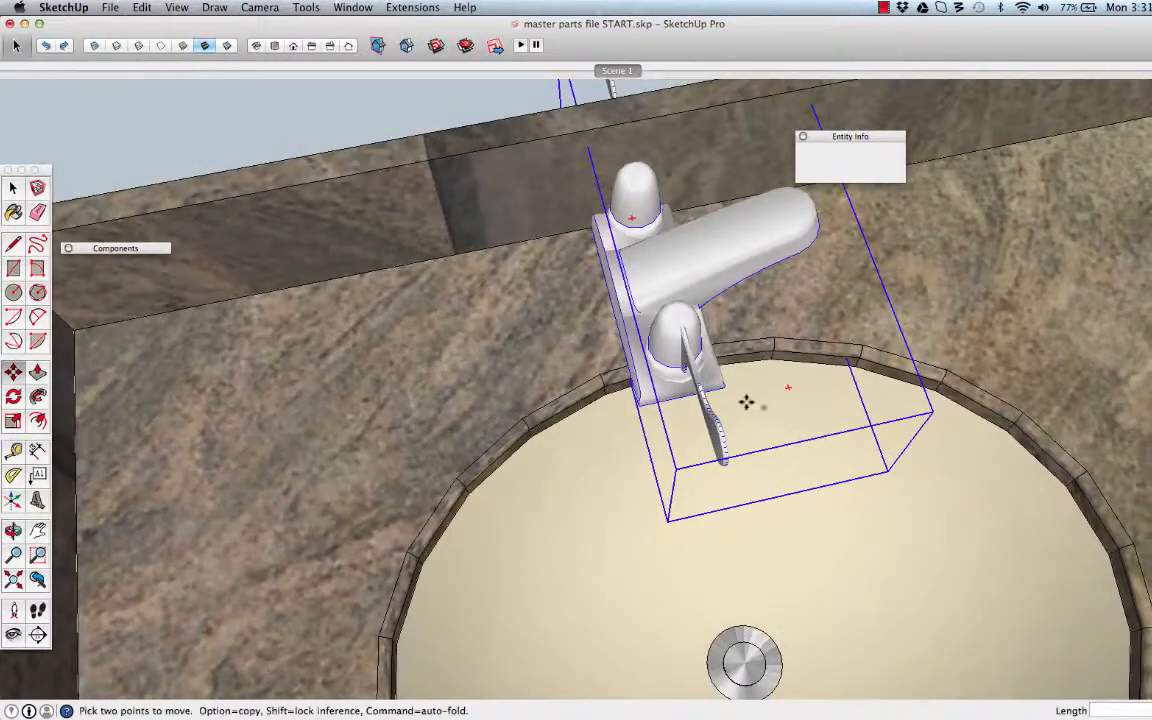
pyautogui.click(788, 383)
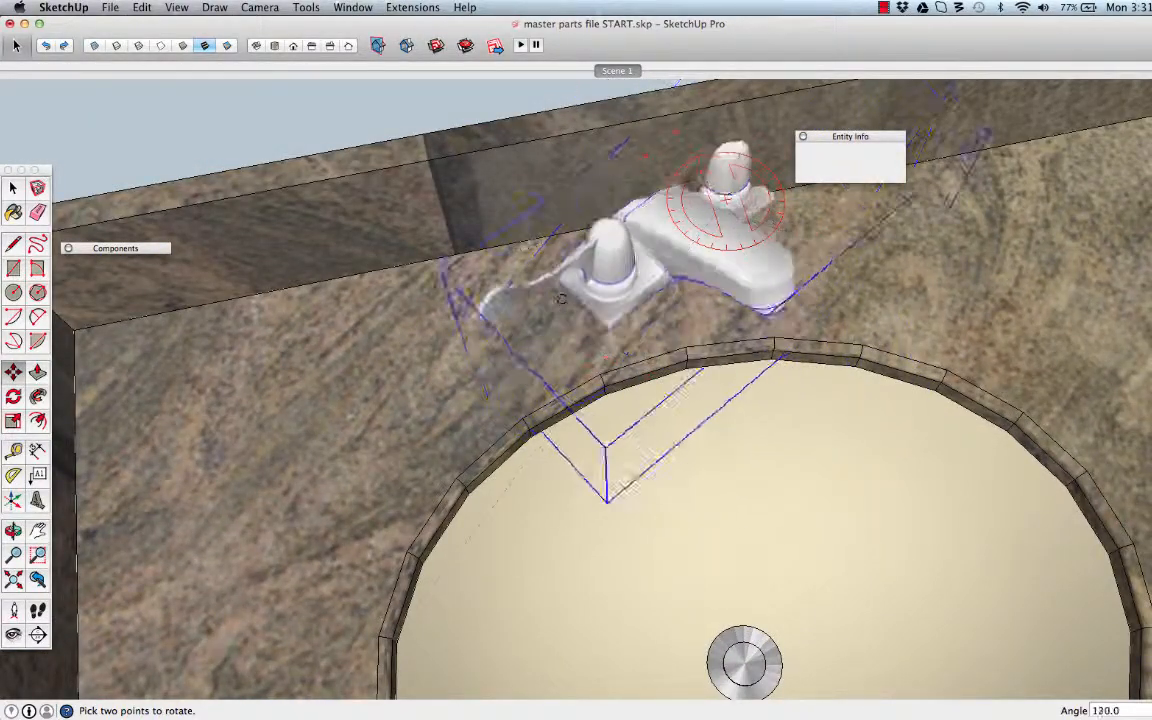
pyautogui.click(534, 302)
pyautogui.click(534, 302)
pyautogui.click(481, 378)
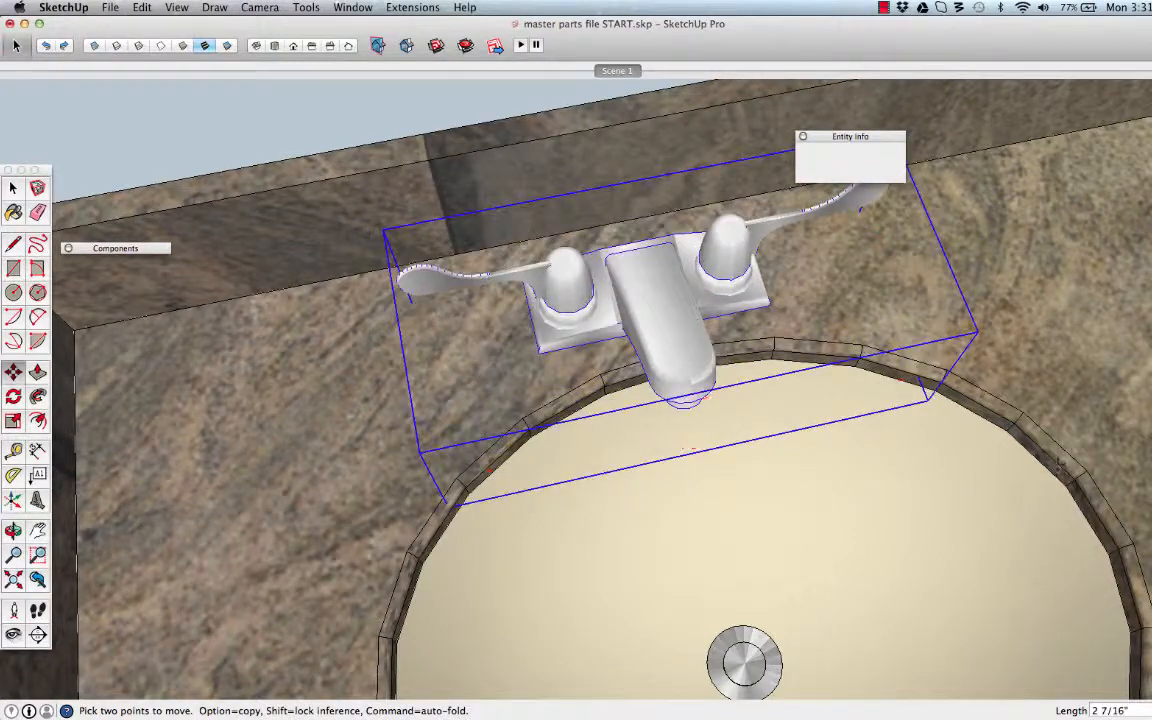
pyautogui.moveTo(481, 378); pyautogui.dragTo(820, 280, button='middle')
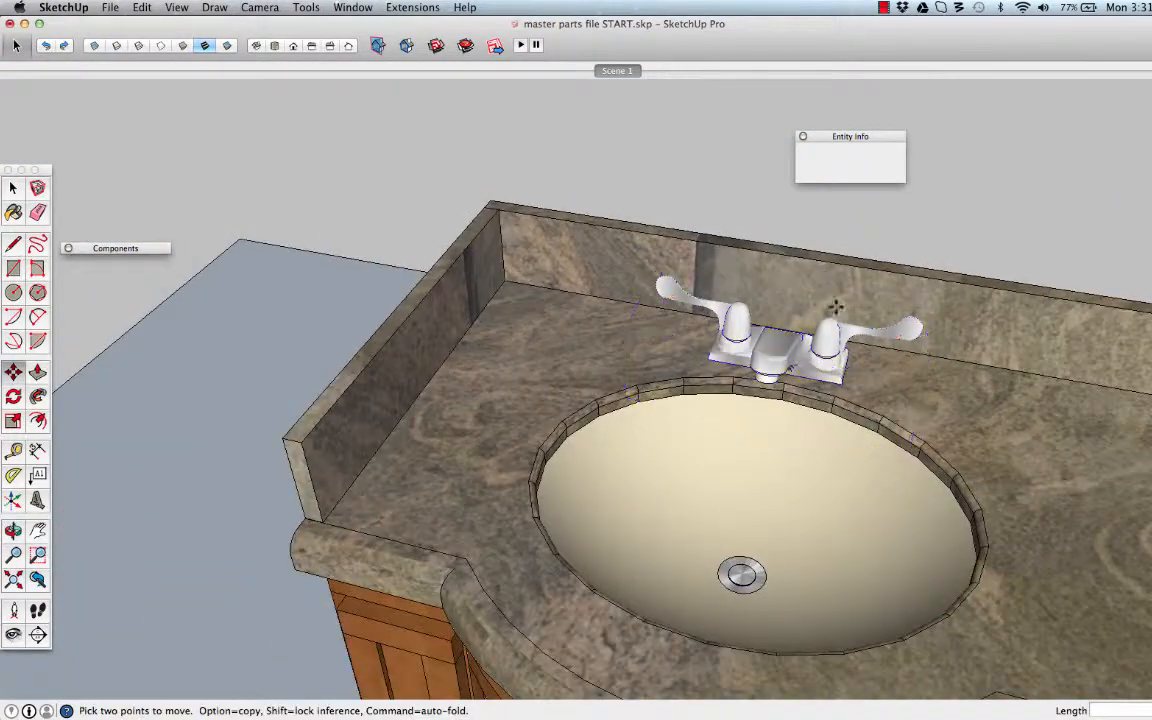
pyautogui.moveTo(861, 393); pyautogui.dragTo(756, 245, button='middle')
pyautogui.press('space')
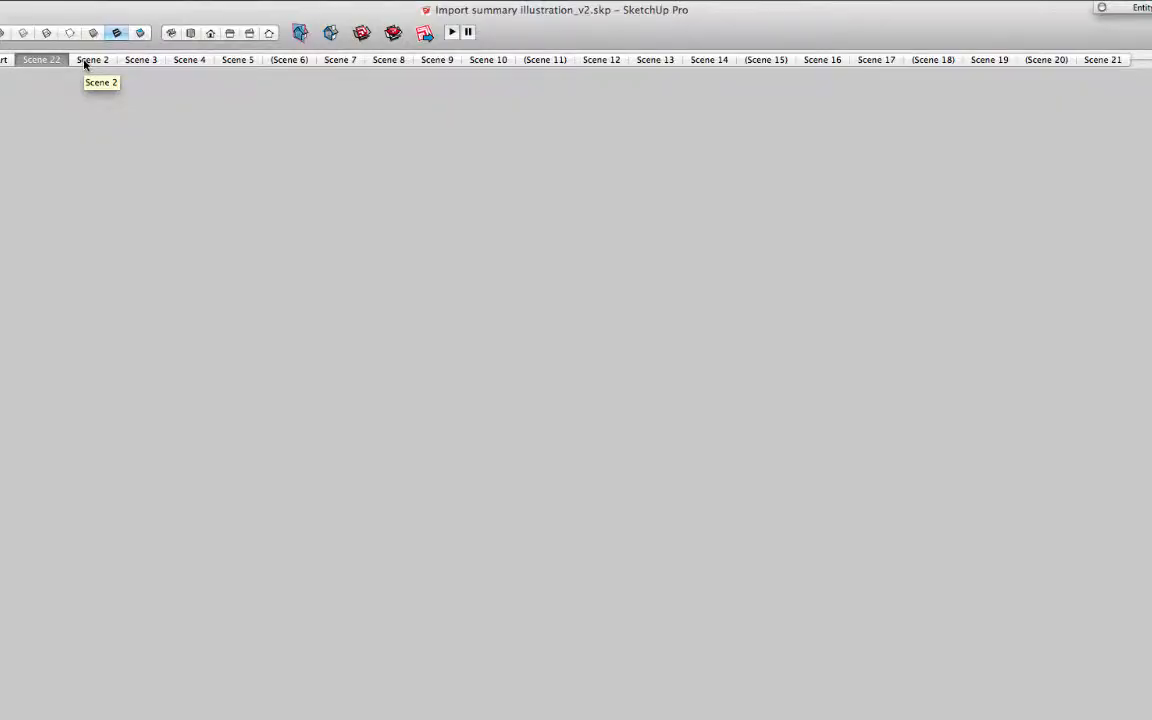
# - Review the DWG/DXF and STL import behaviour in Scenes 2 to 10 of the import summary model
pyautogui.click(88, 60)
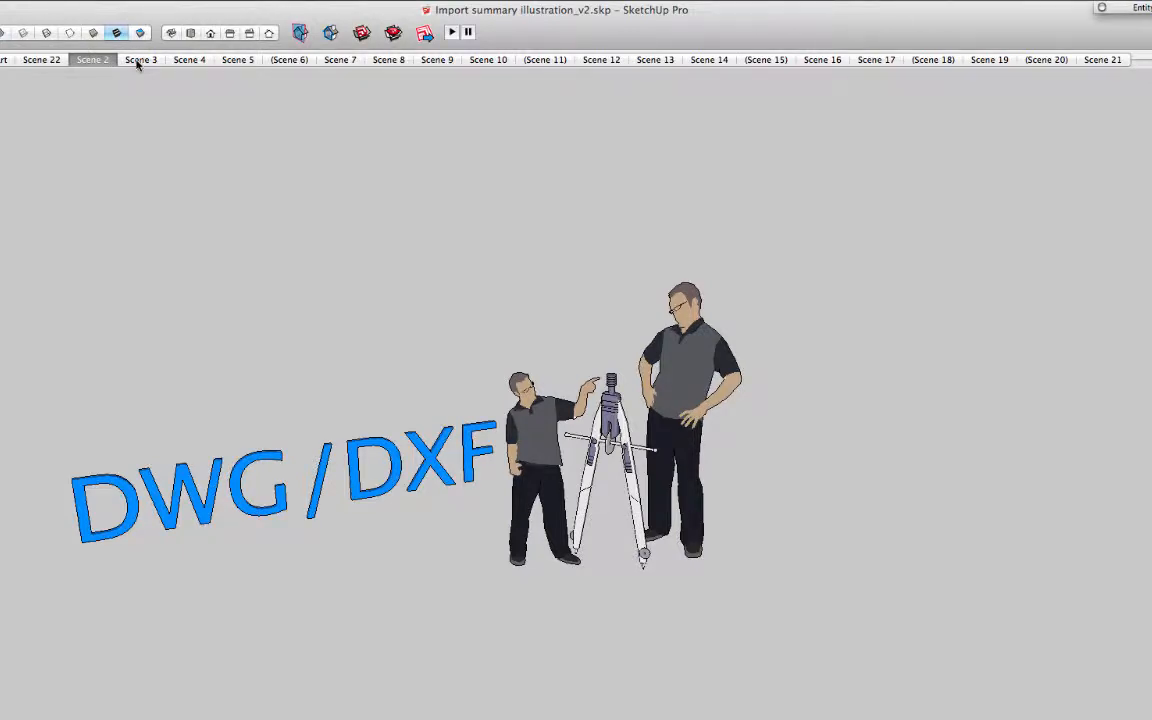
pyautogui.click(138, 60)
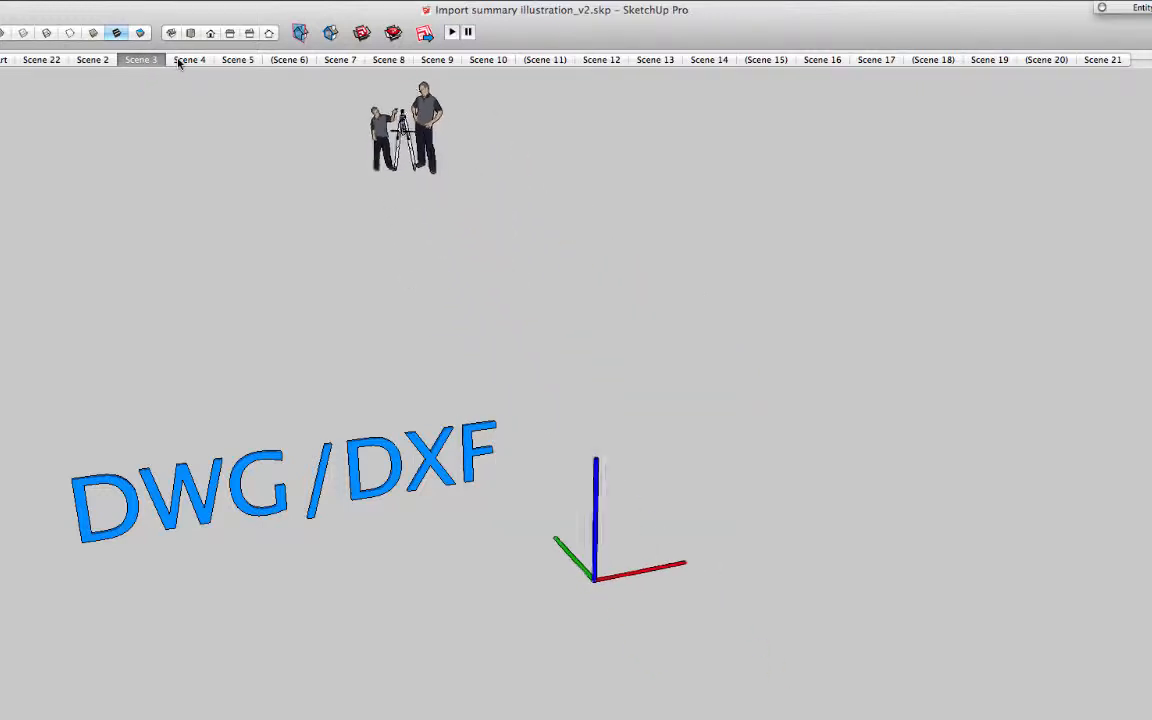
pyautogui.click(180, 60)
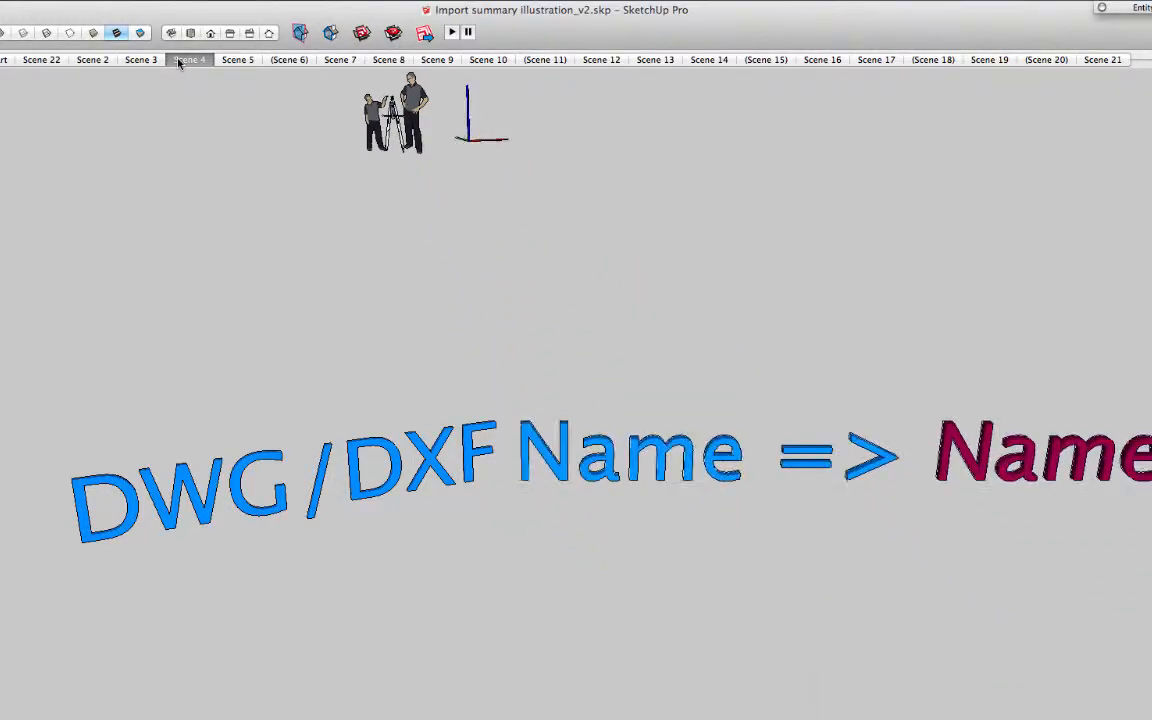
pyautogui.click(239, 61)
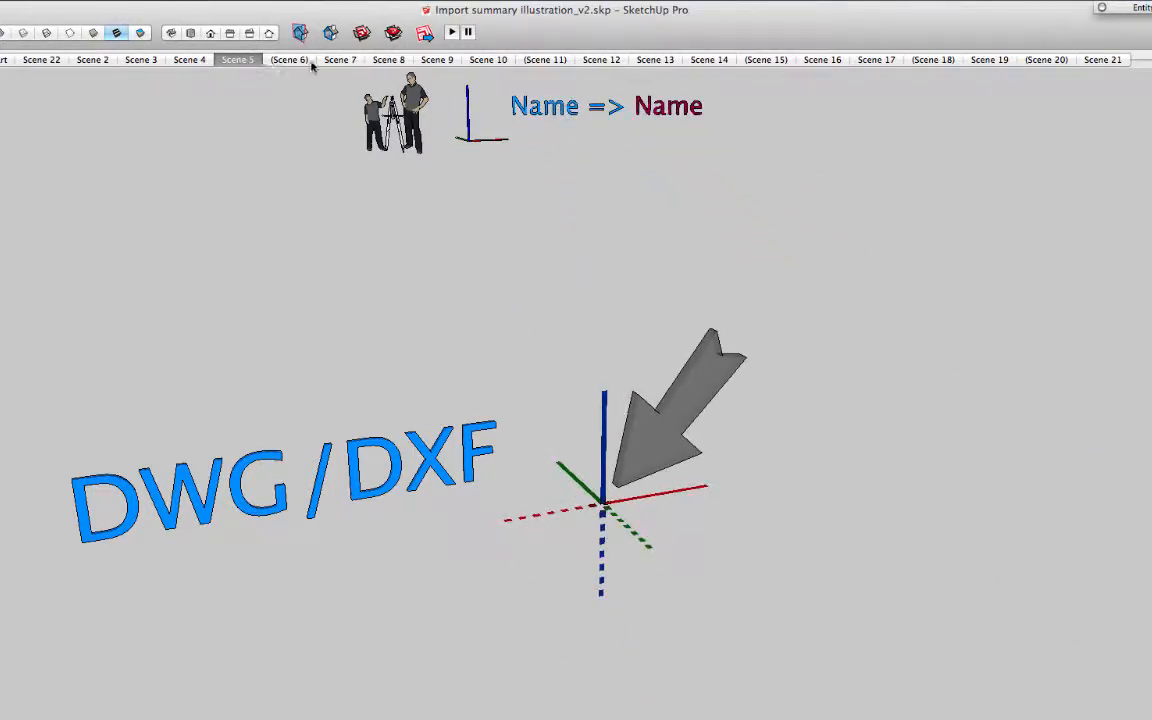
pyautogui.click(341, 61)
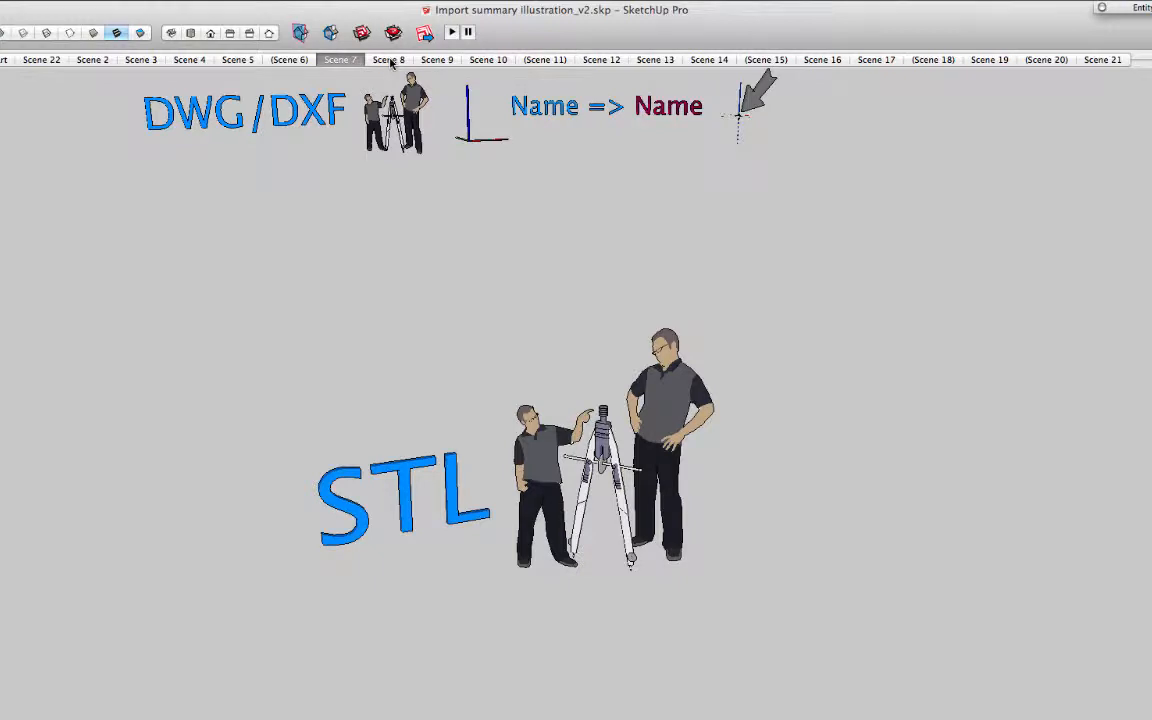
pyautogui.click(390, 61)
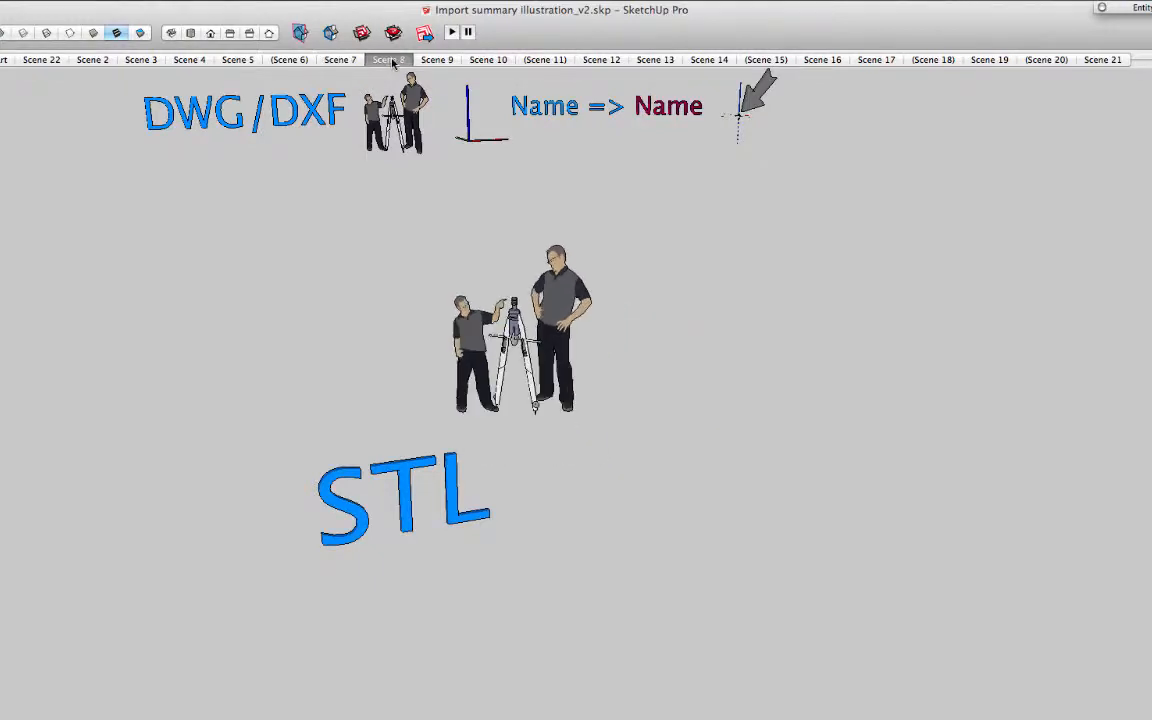
pyautogui.click(443, 61)
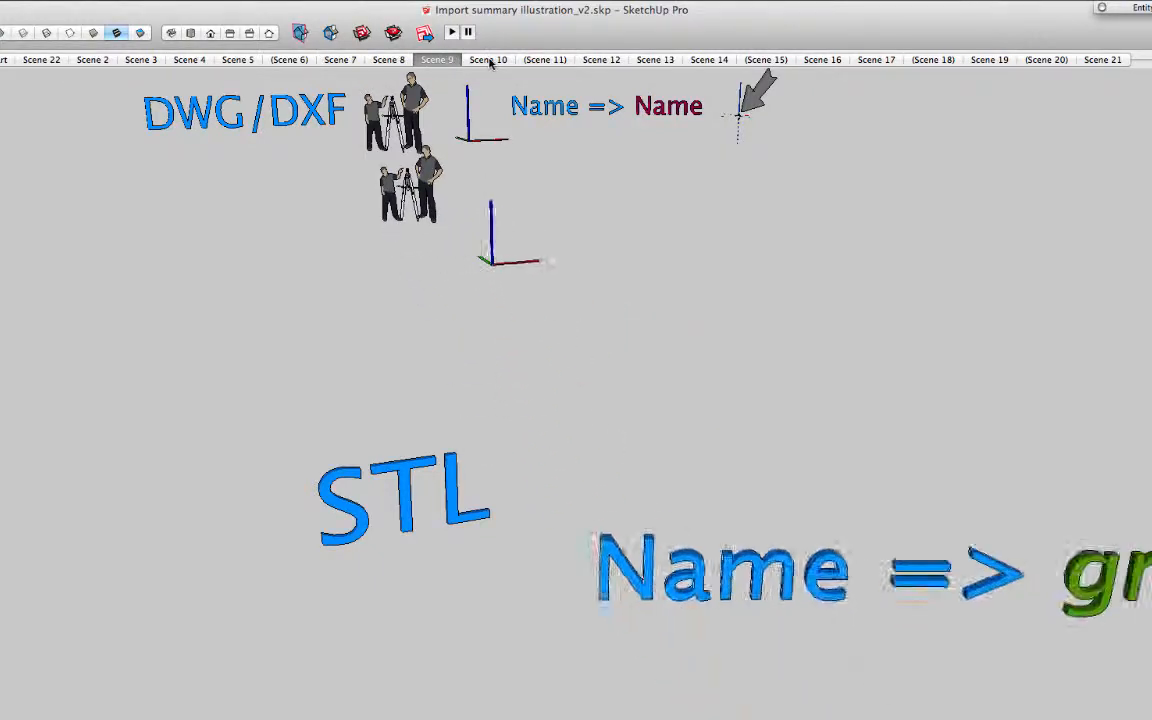
pyautogui.click(489, 61)
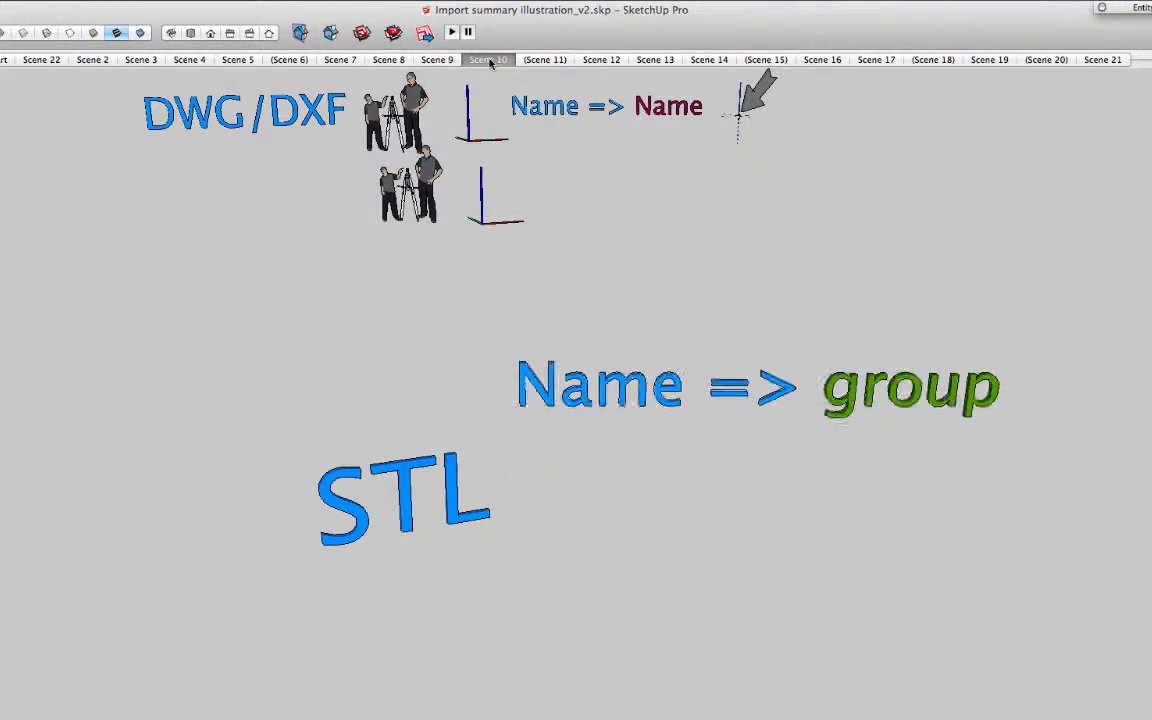
# - Review the 3DS and IFC import behaviour in Scenes 12 to 21 of the import summary model
pyautogui.click(609, 60)
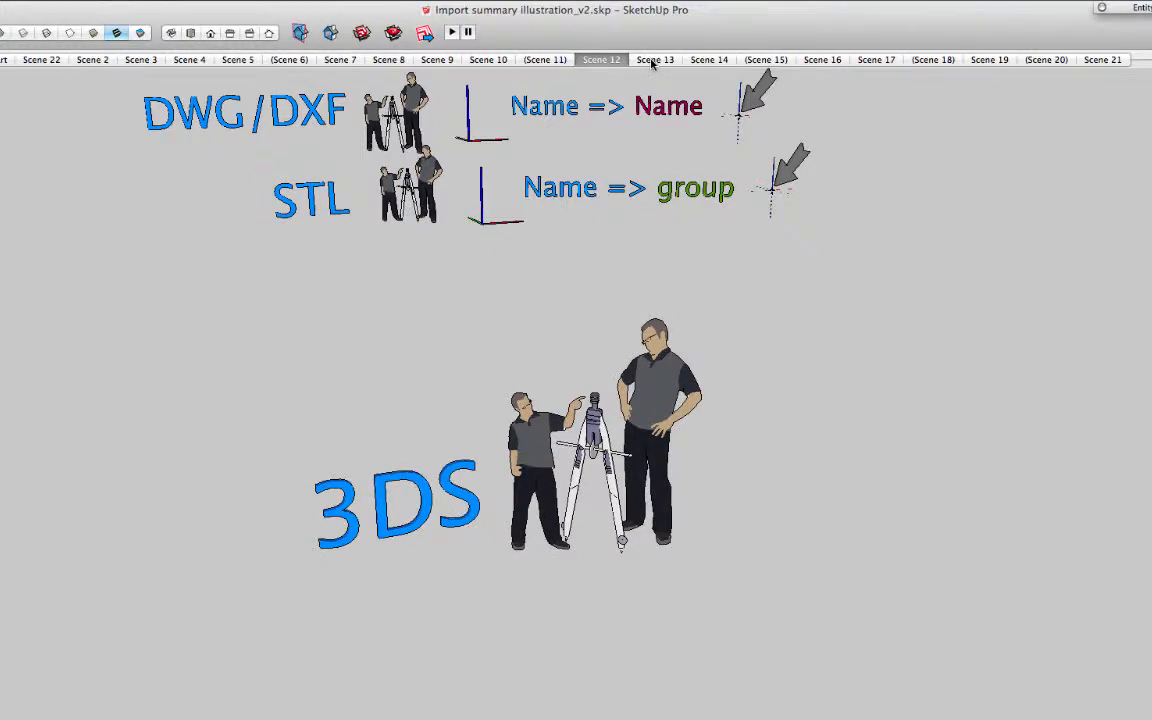
pyautogui.click(652, 62)
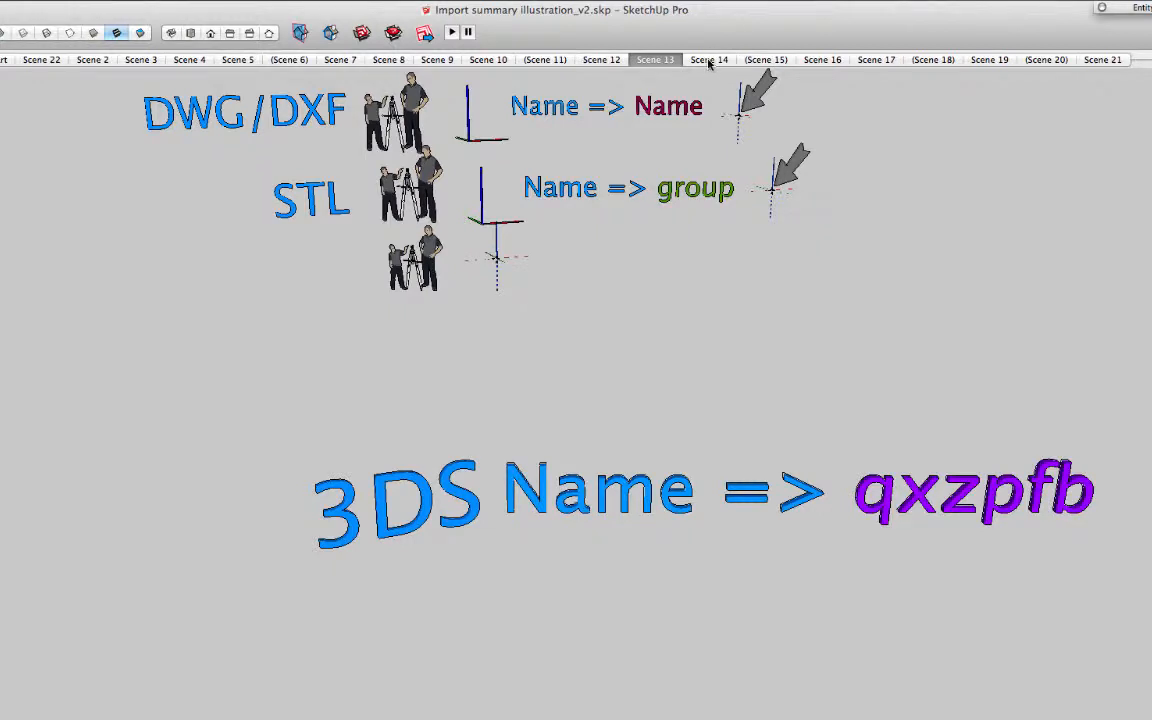
pyautogui.click(709, 62)
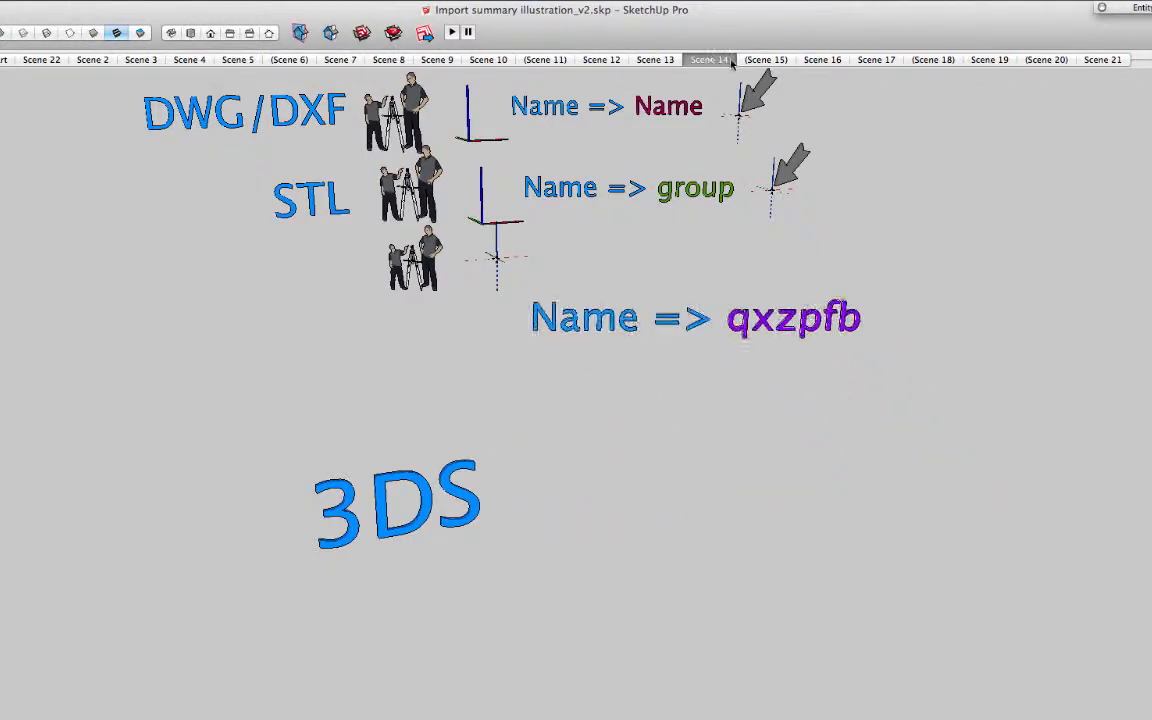
pyautogui.click(819, 61)
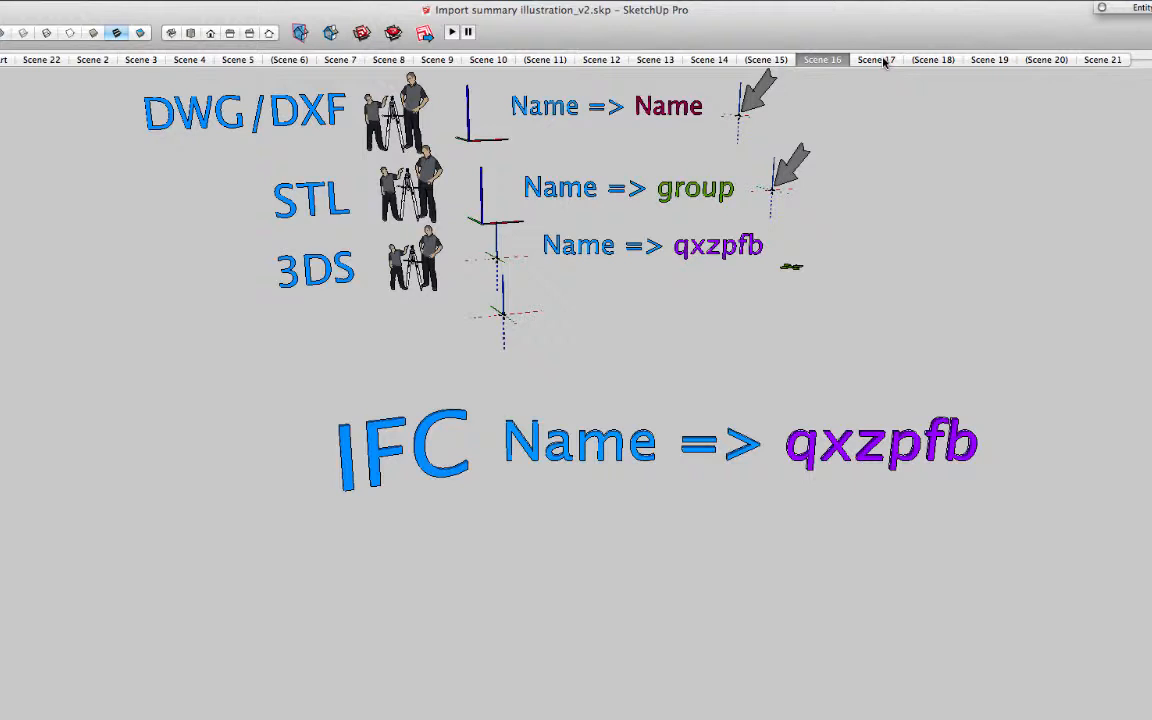
pyautogui.click(884, 62)
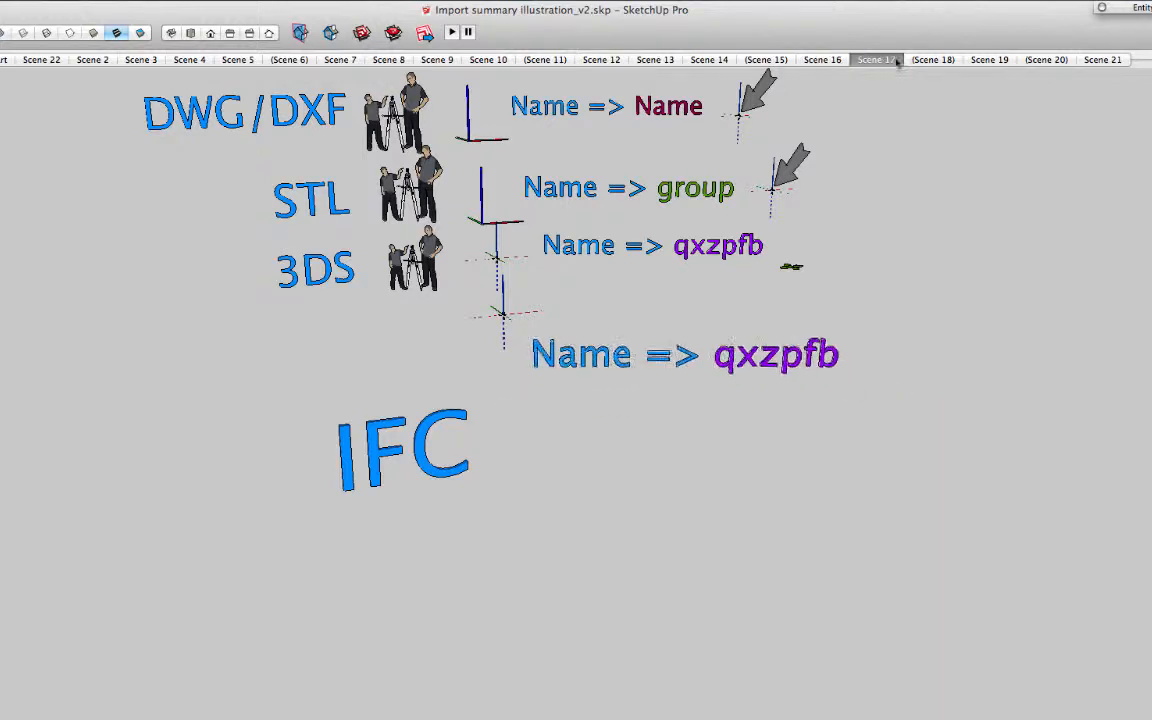
pyautogui.click(984, 61)
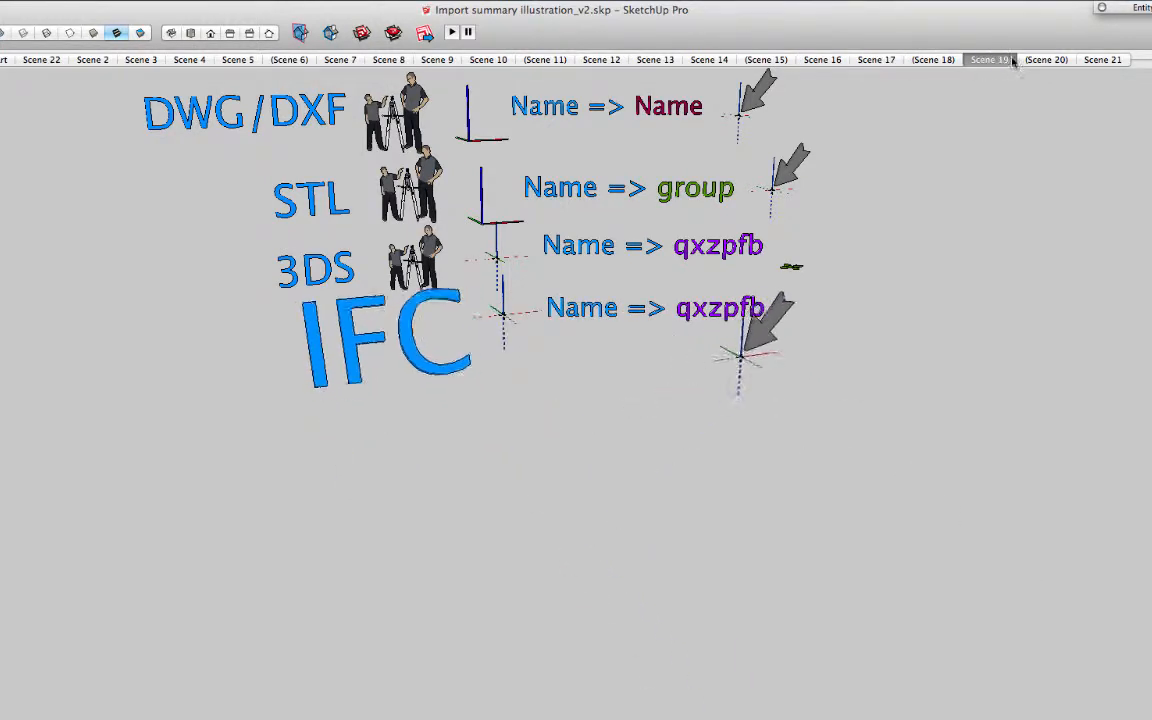
pyautogui.click(1100, 60)
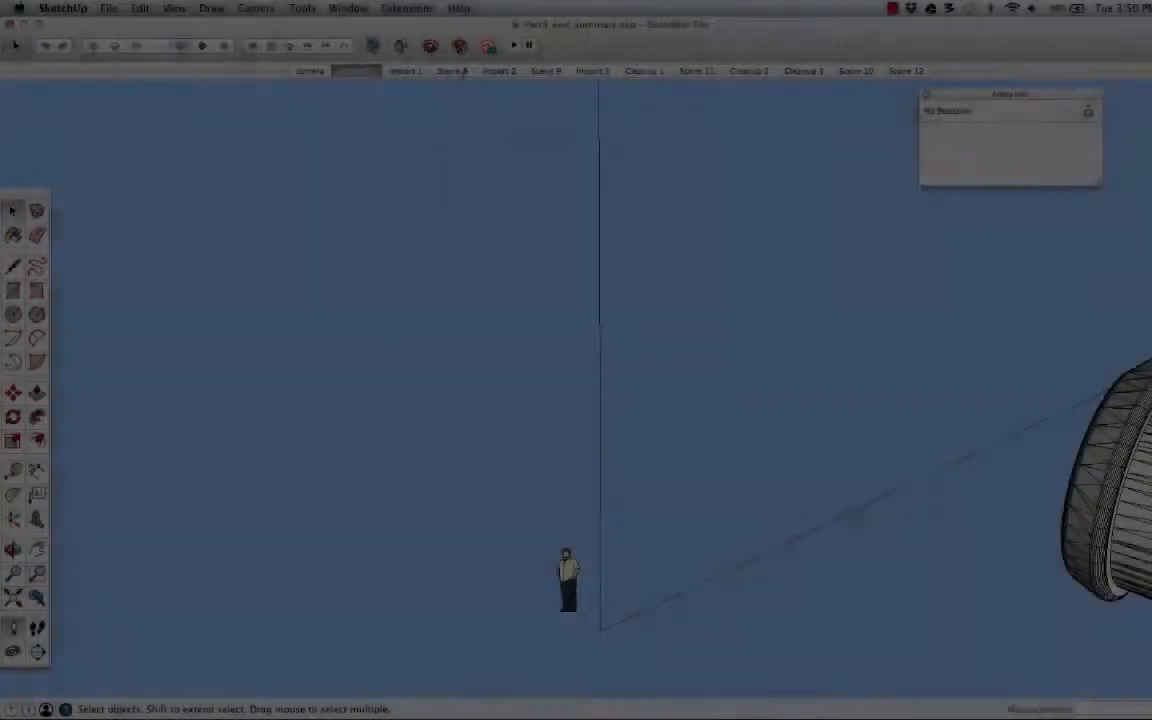
# - Review the import, axes and renaming scenes of the toilet workflow, and show the Entity Info of the toilet group
pyautogui.click(418, 72)
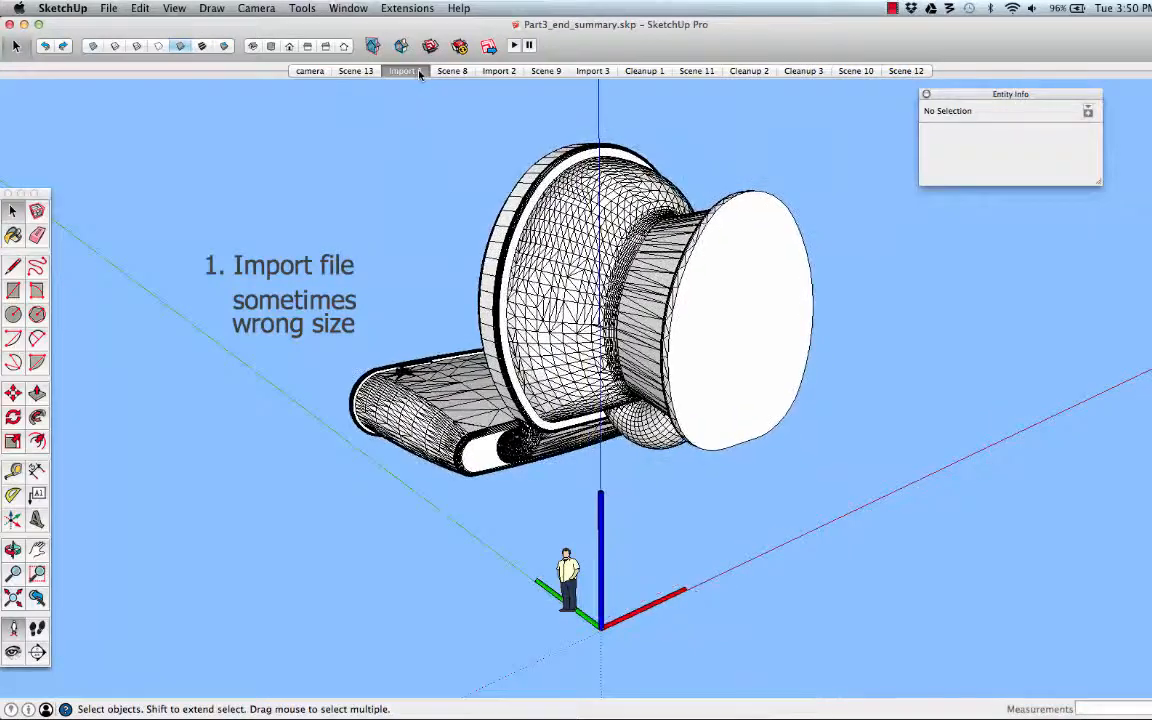
pyautogui.click(452, 71)
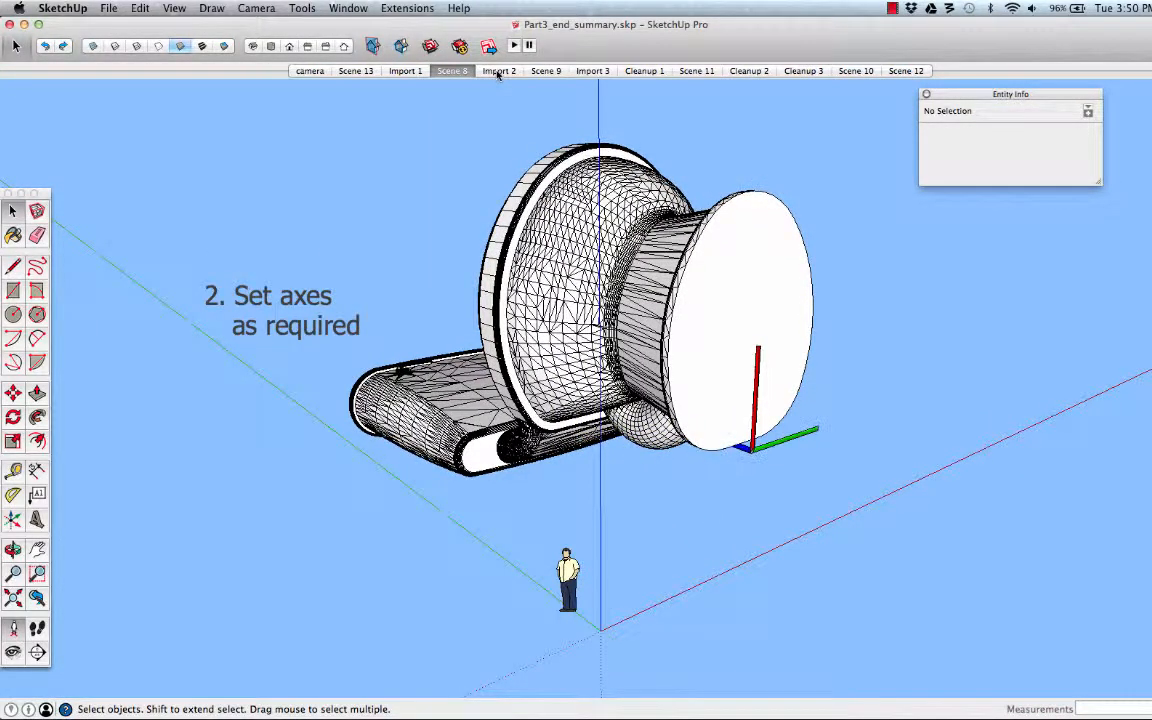
pyautogui.click(498, 71)
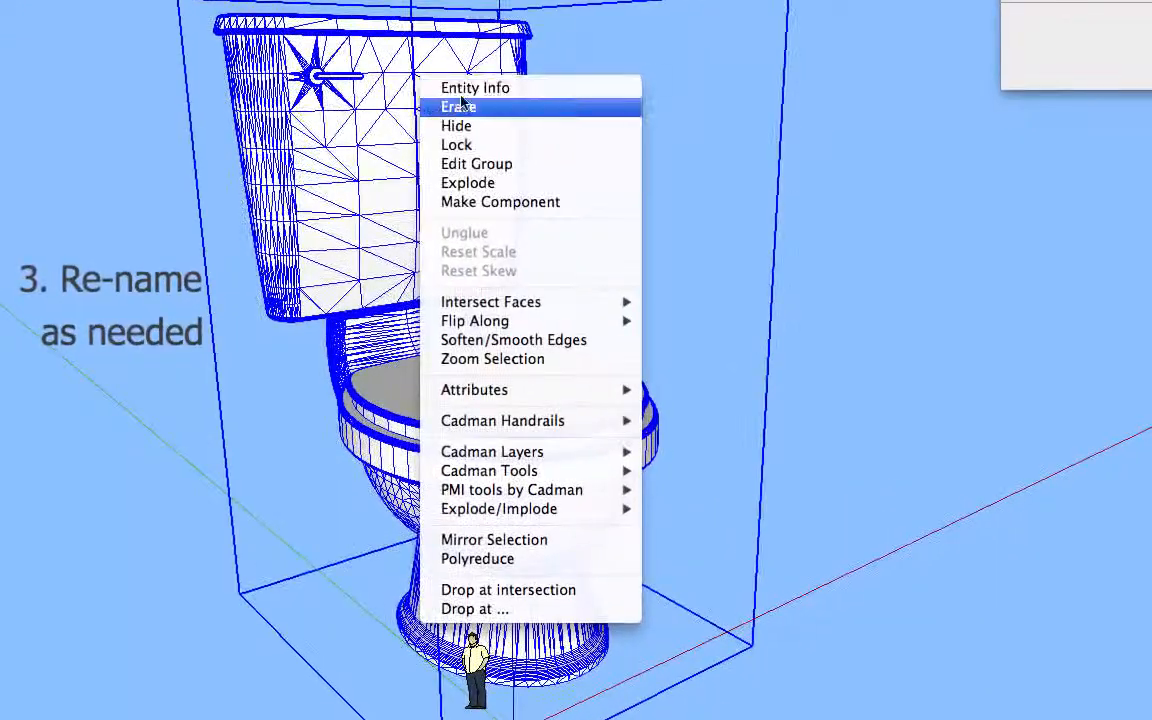
pyautogui.click(450, 89)
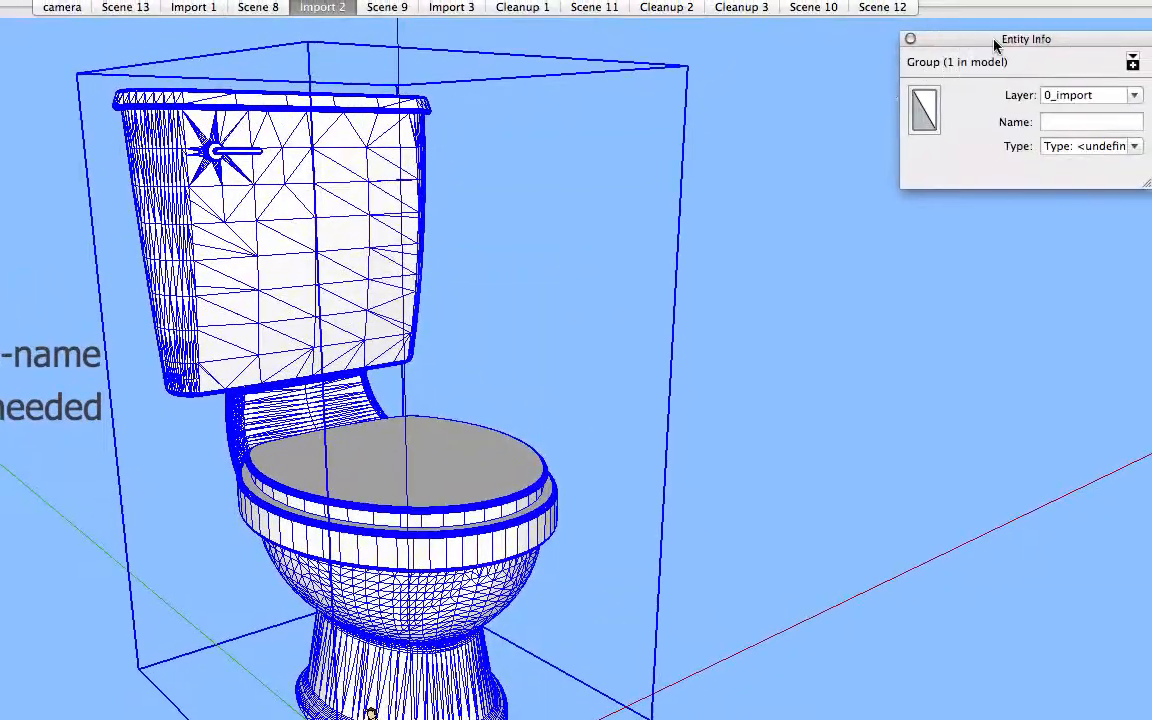
pyautogui.moveTo(994, 40); pyautogui.dragTo(682, 182)
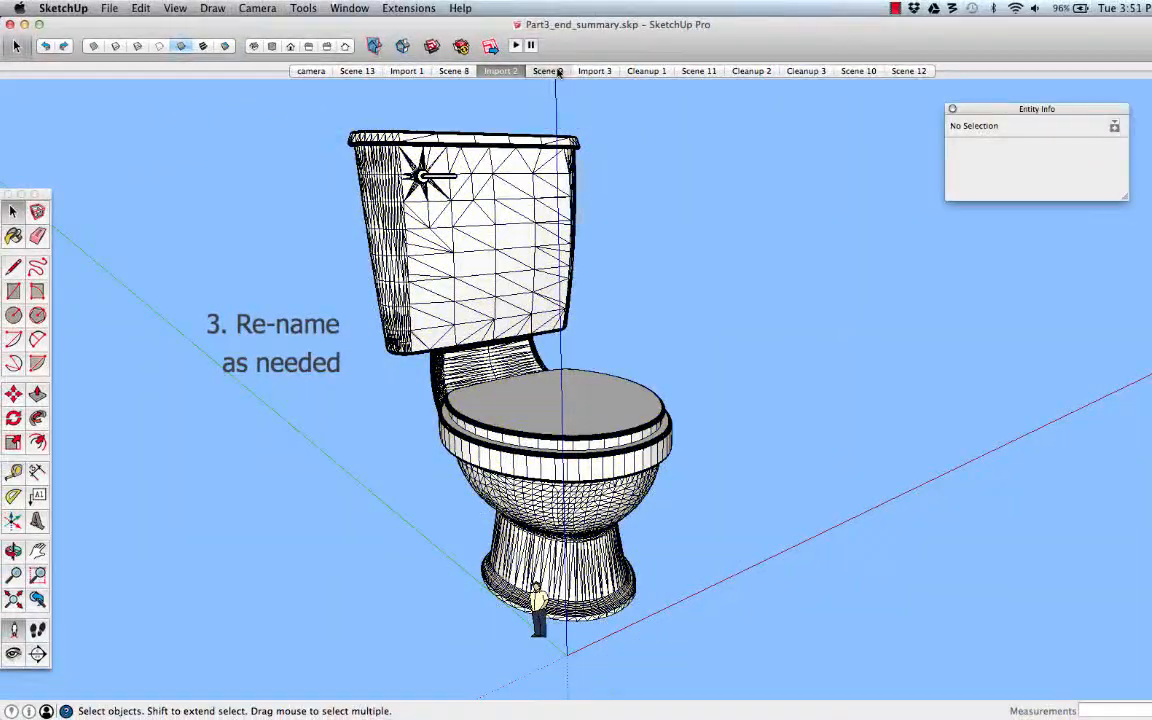
# - Review the scaling and geometry clean-up scenes of the toilet model, from Scene 9 to Cleanup 3
pyautogui.click(558, 72)
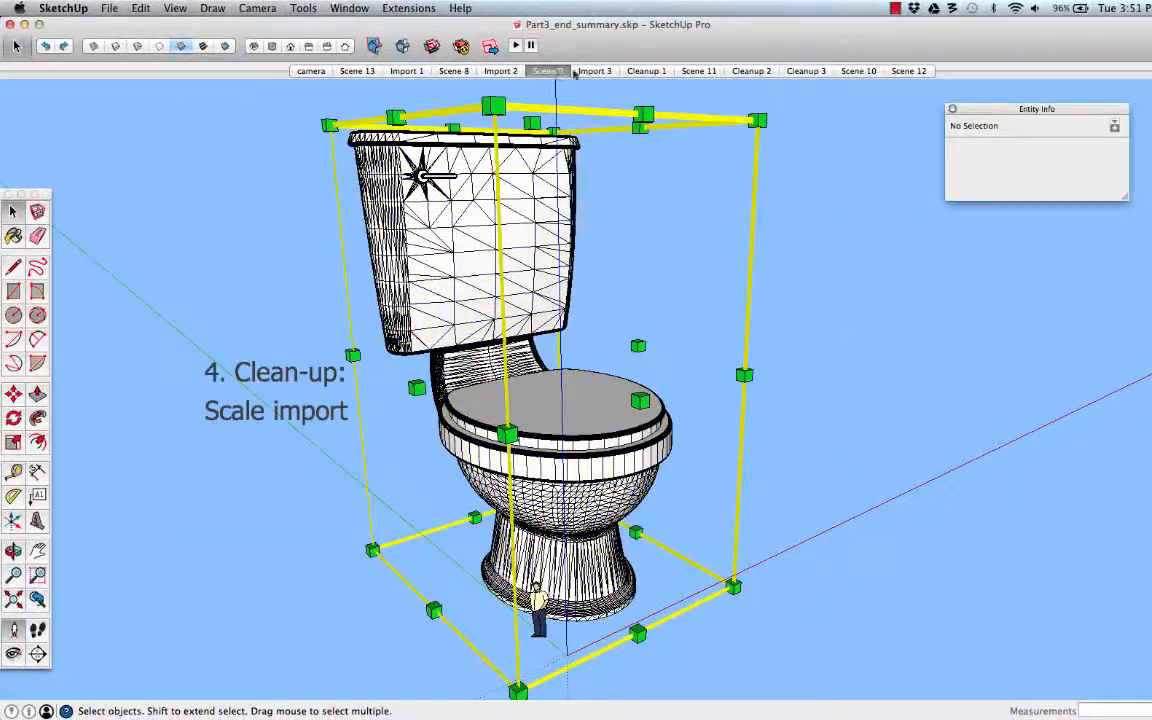
pyautogui.click(594, 72)
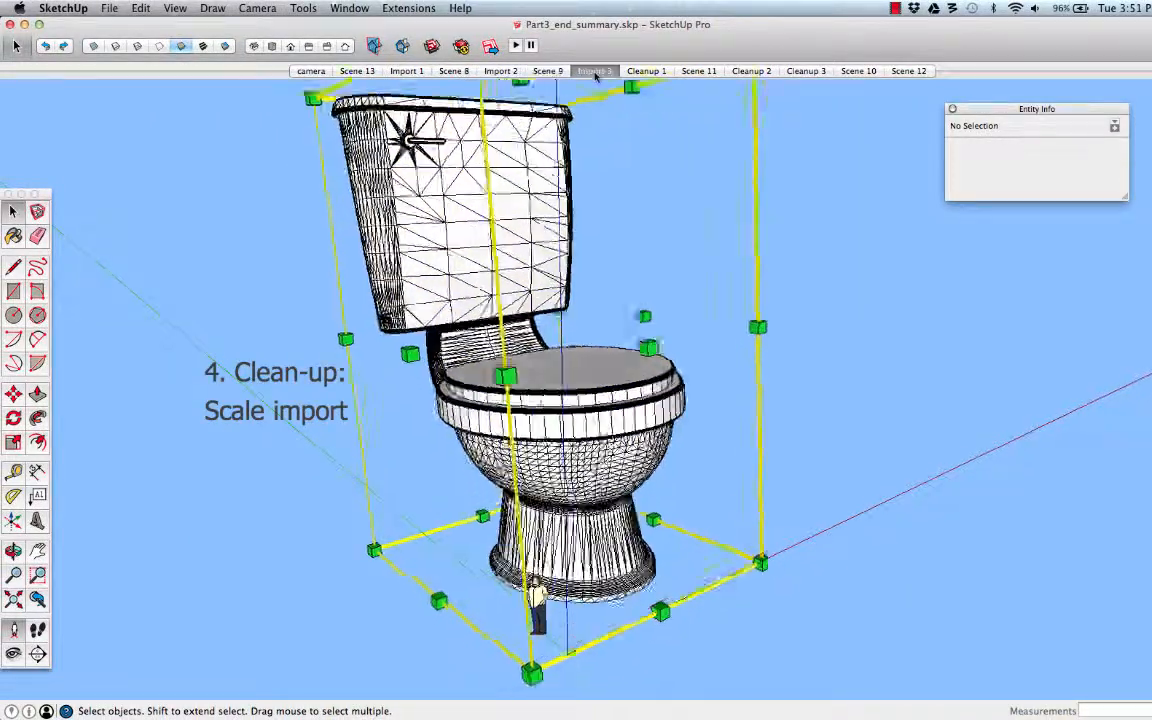
pyautogui.click(645, 72)
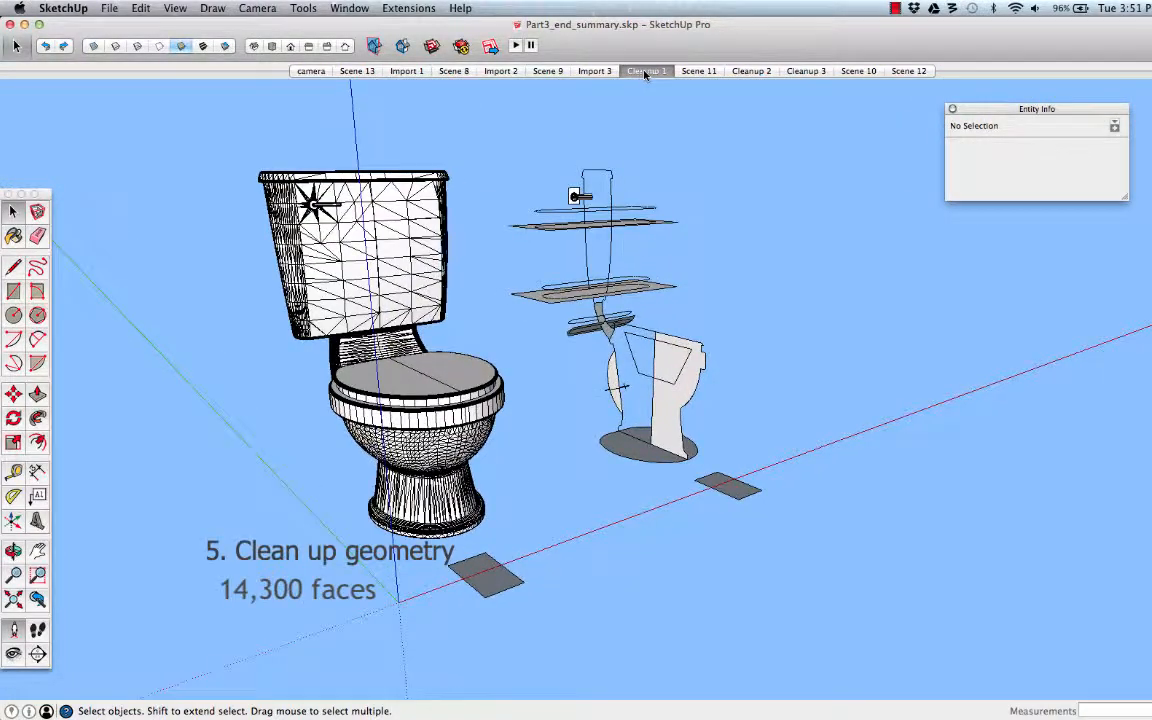
pyautogui.click(752, 71)
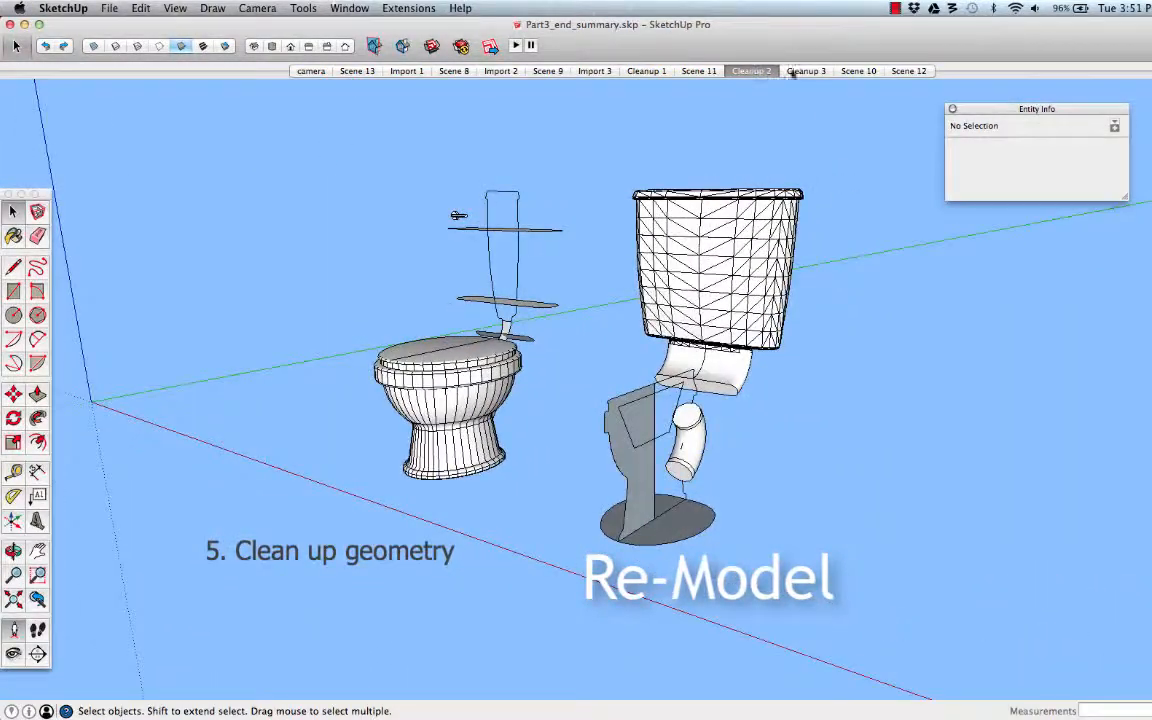
pyautogui.click(822, 71)
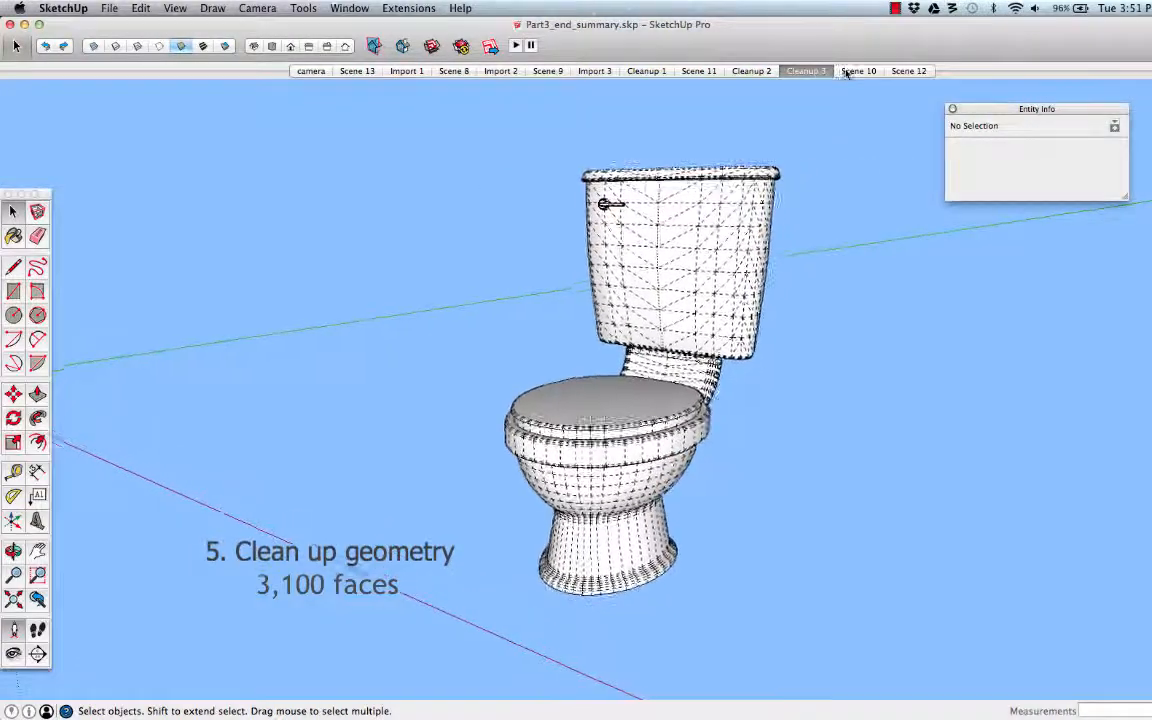
# - In the save-to-library scenes, invoke Save As and Share Component on the cleaned-up toilet component
pyautogui.click(858, 72)
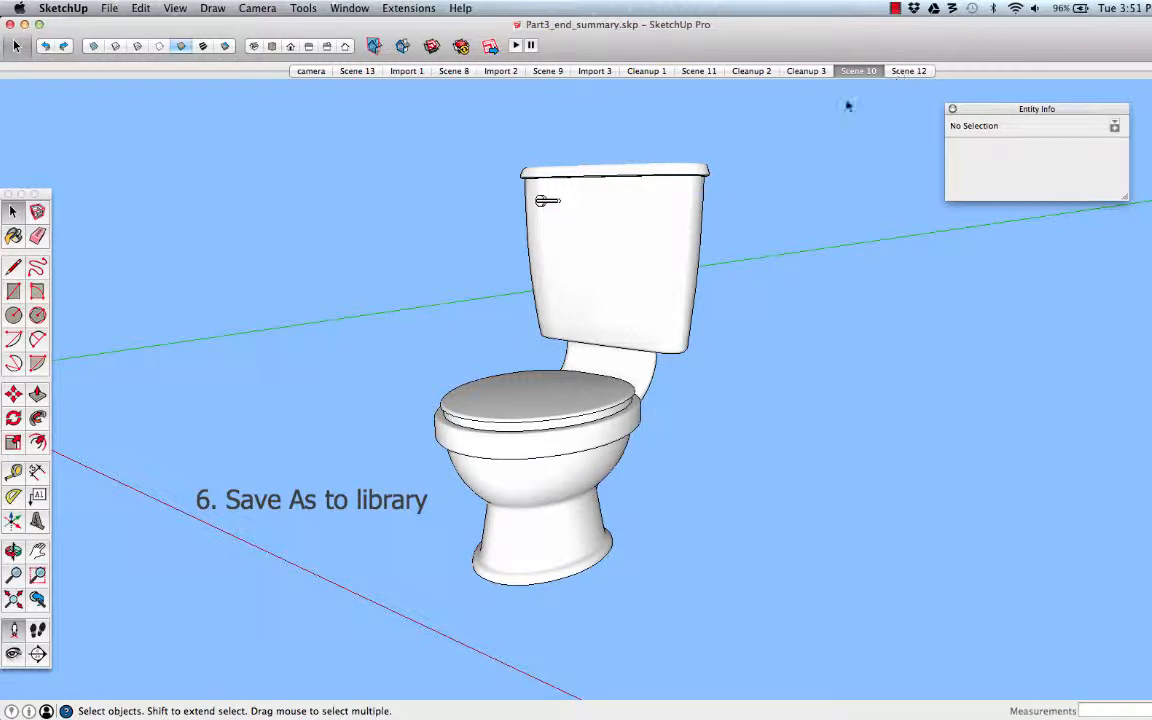
pyautogui.rightClick(605, 234)
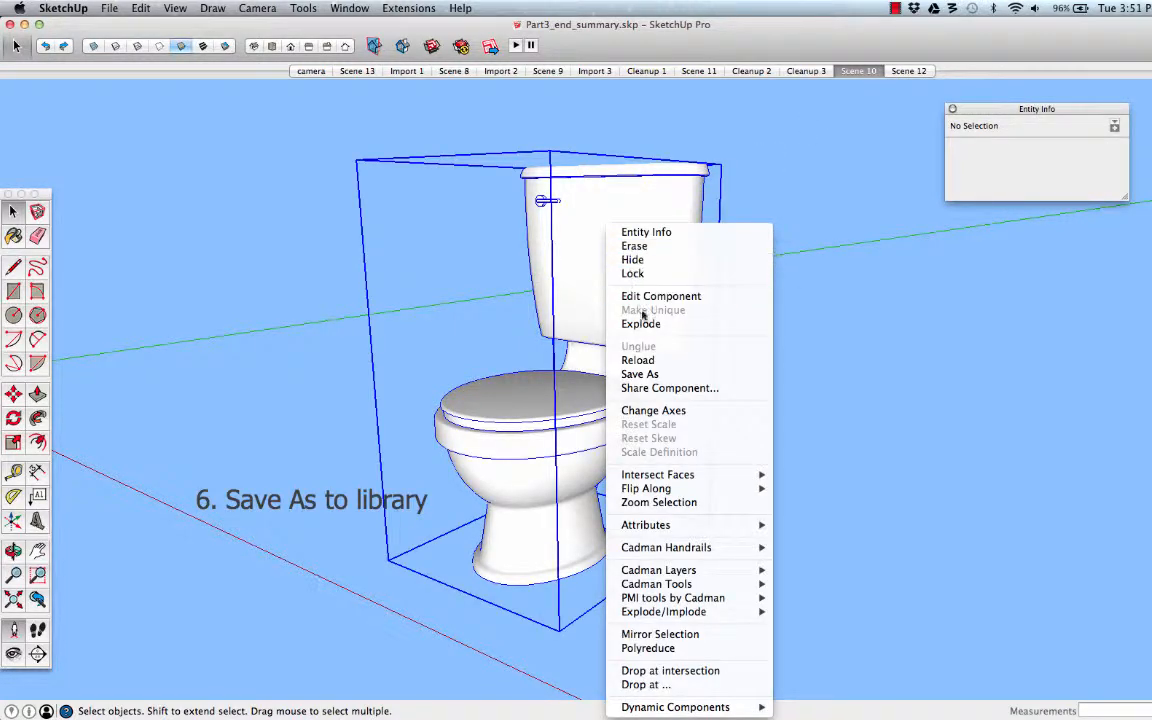
pyautogui.click(662, 376)
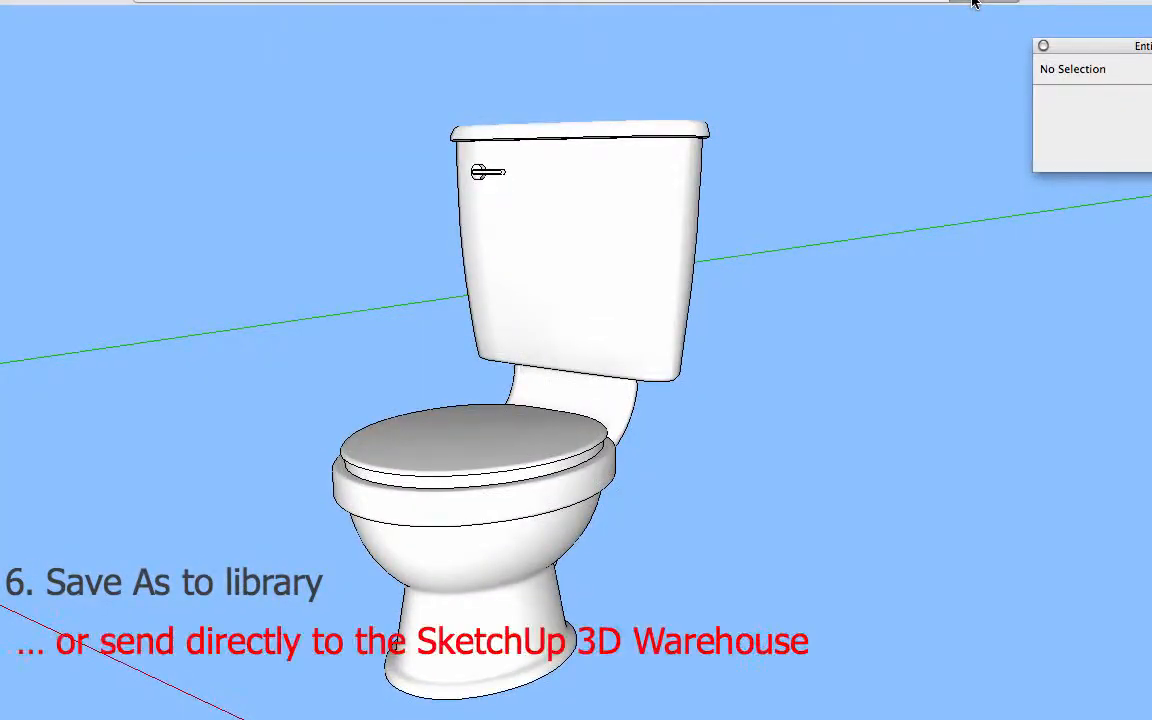
pyautogui.rightClick(539, 201)
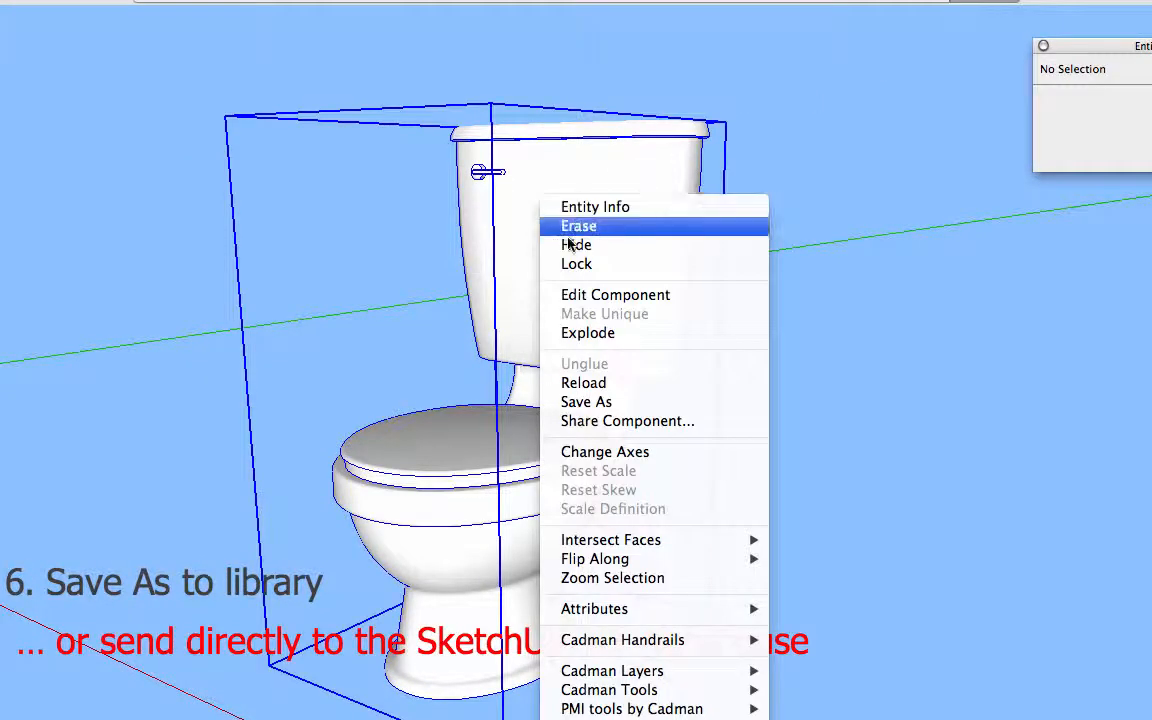
pyautogui.click(717, 426)
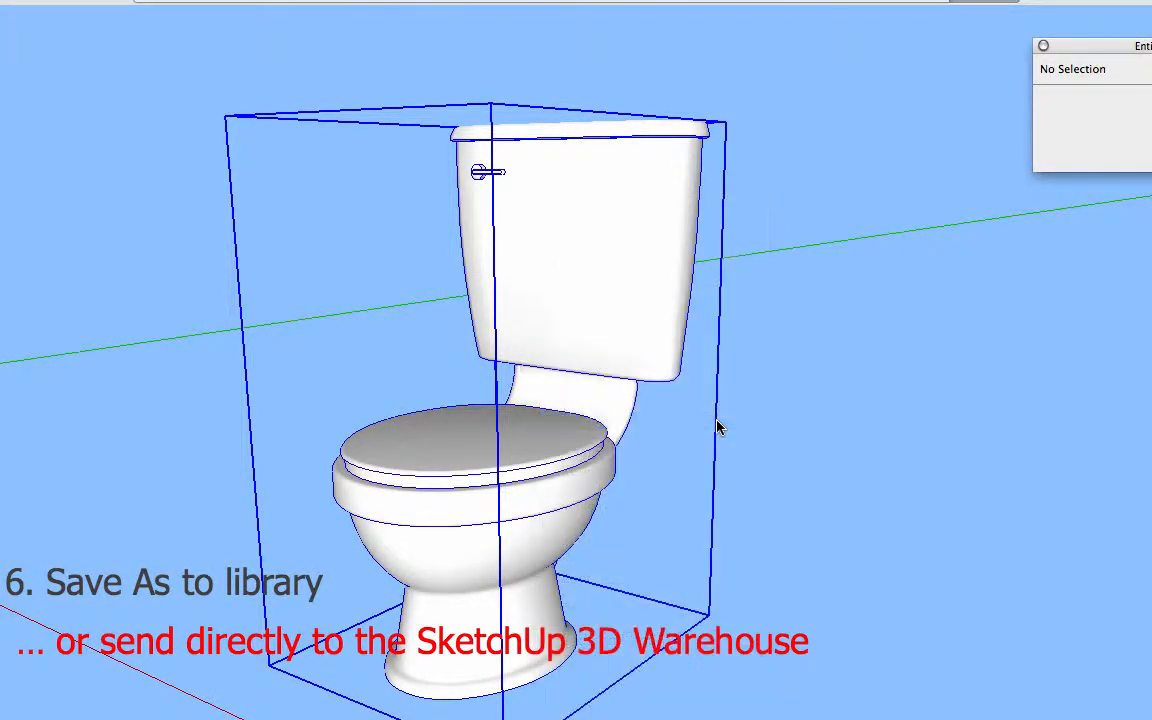